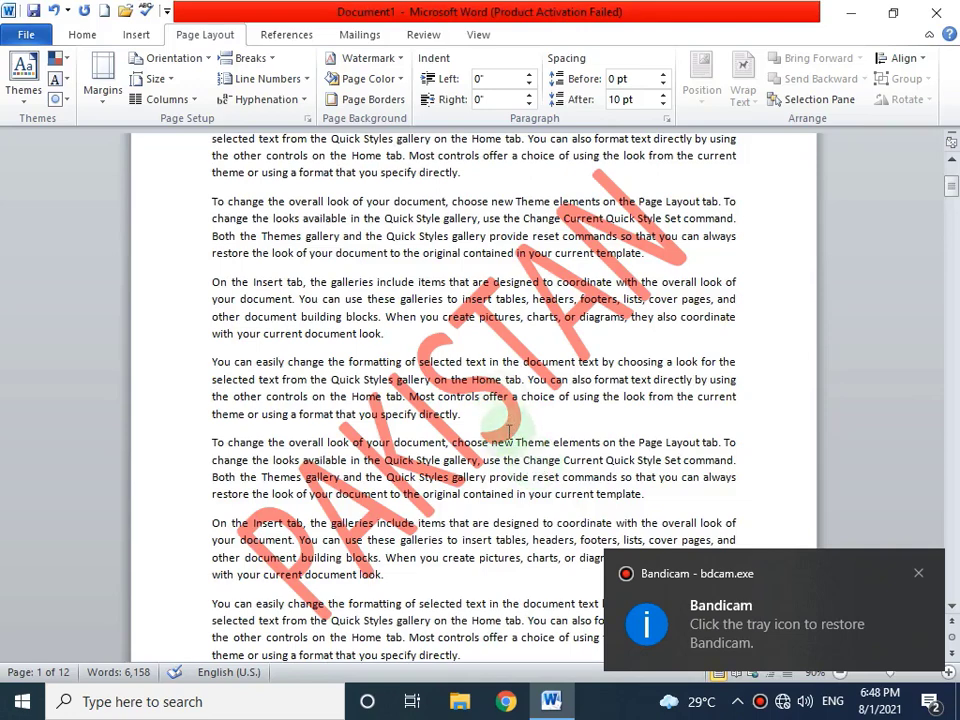
# Step: Delete all the sample text in the document
pyautogui.click(497, 432)
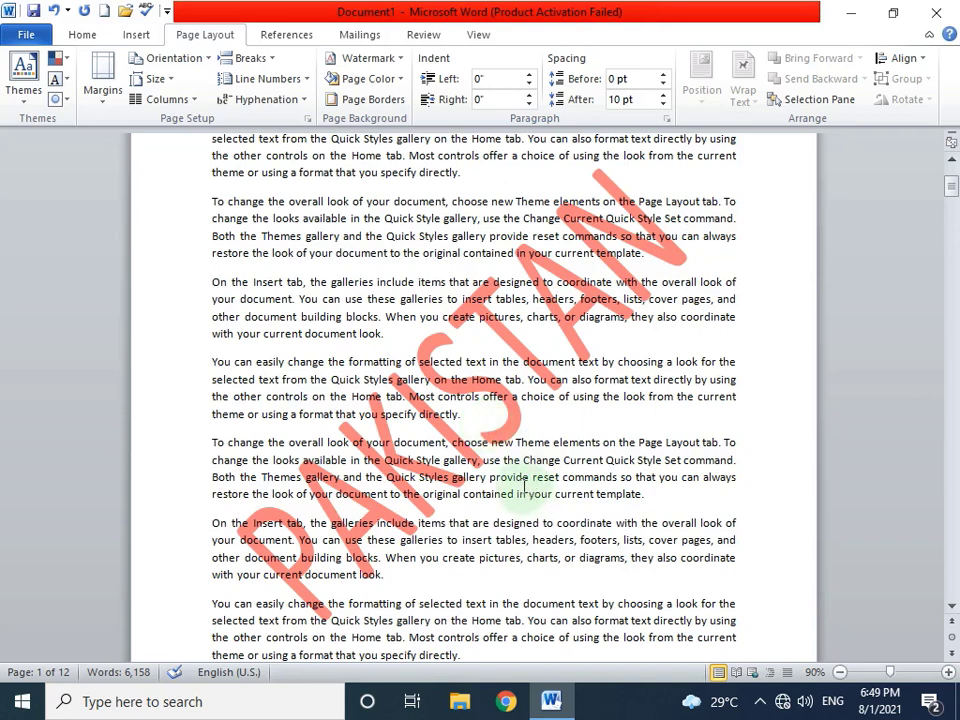
pyautogui.hotkey('ctrl', 'Delete')
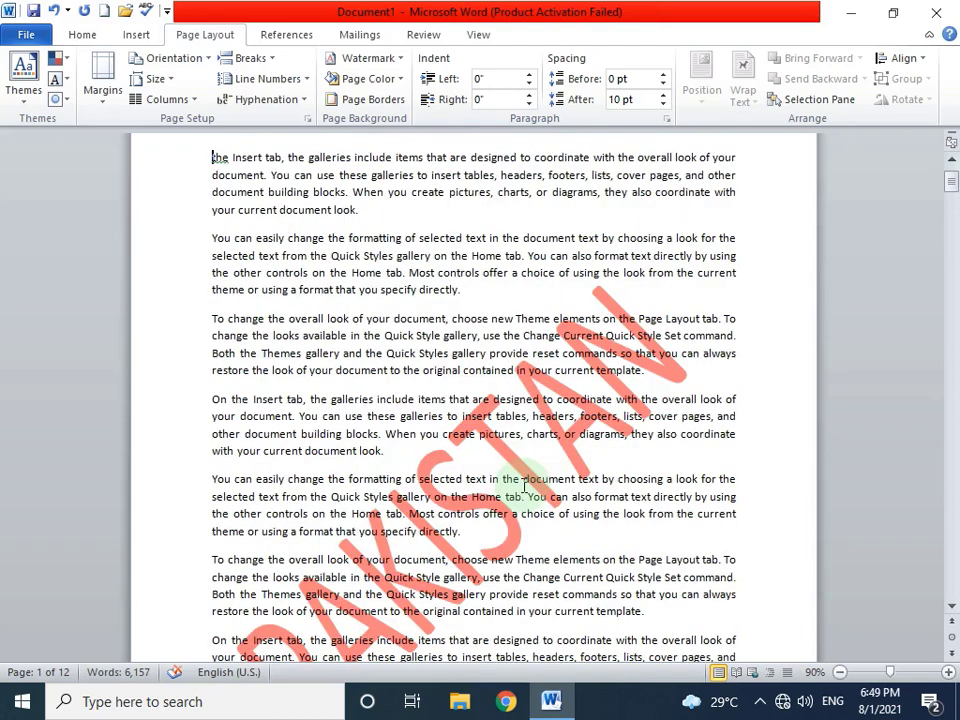
pyautogui.hotkey('ctrl', 'Delete')
pyautogui.hotkey('ctrl', 'a')
pyautogui.press('Delete')
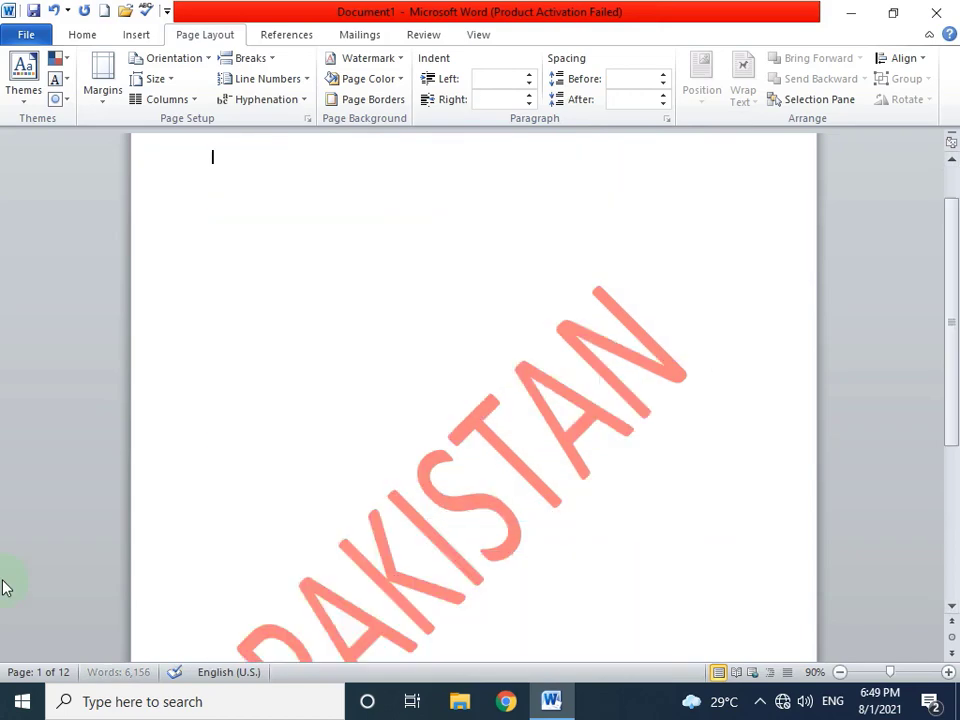
# Step: Remove the red PAKISTAN watermark from the page
pyautogui.click(343, 79)
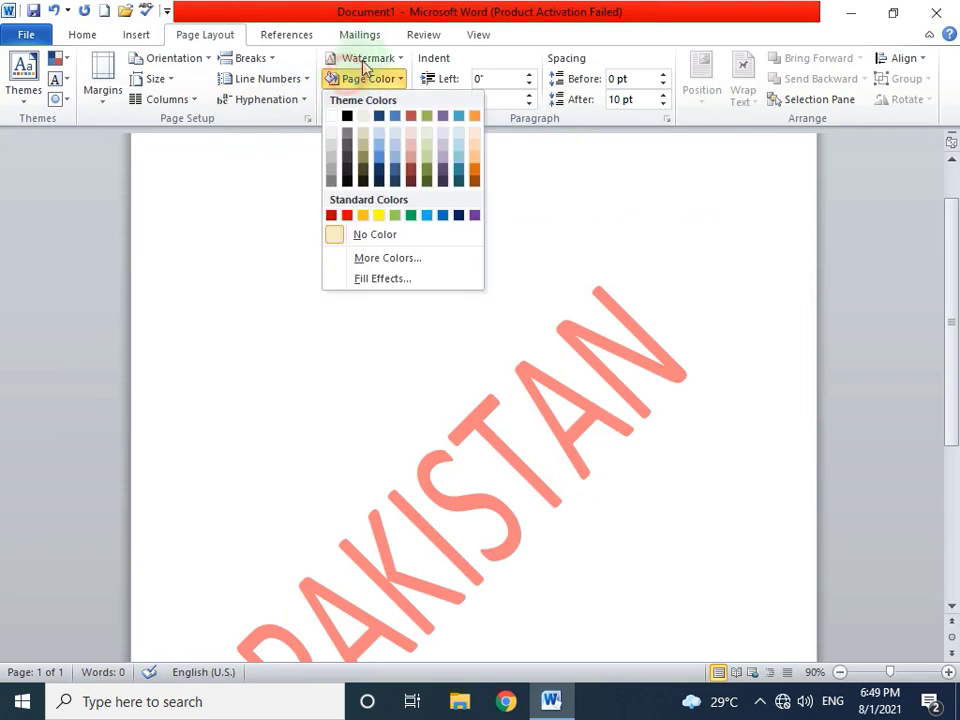
pyautogui.click(362, 58)
pyautogui.click(405, 468)
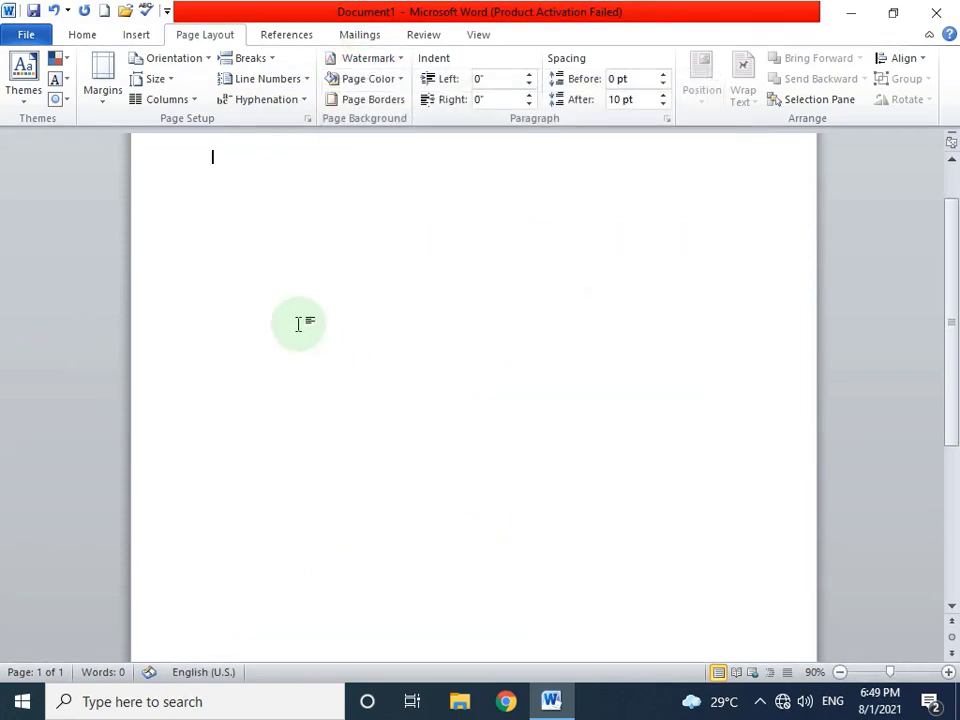
pyautogui.scroll(-5, 300, 327)
pyautogui.scroll(1, 306, 327)
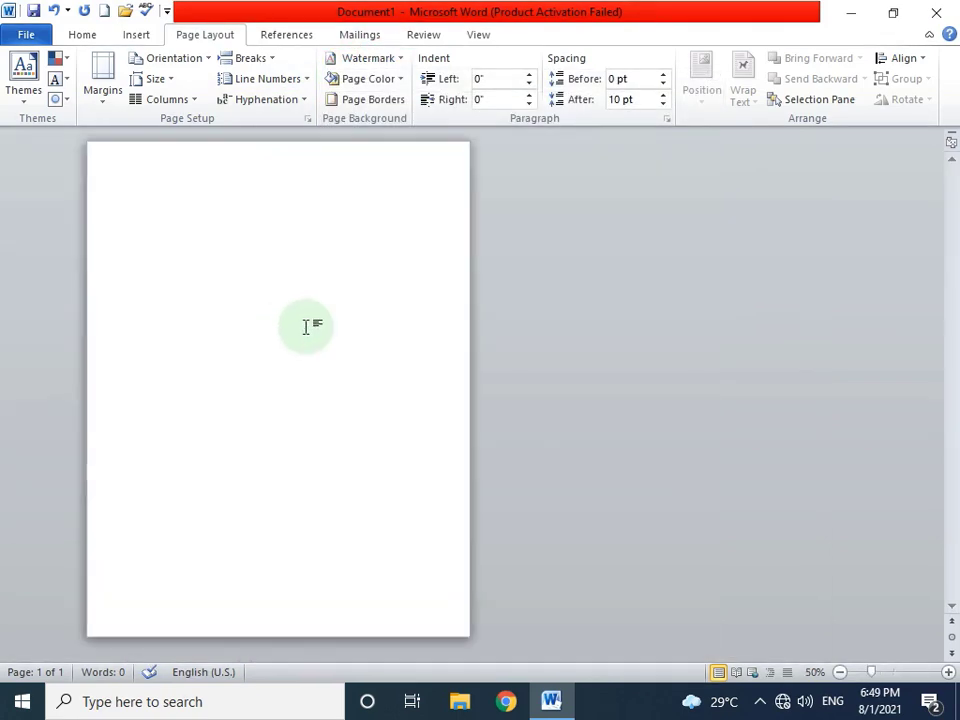
pyautogui.scroll(2, 306, 327)
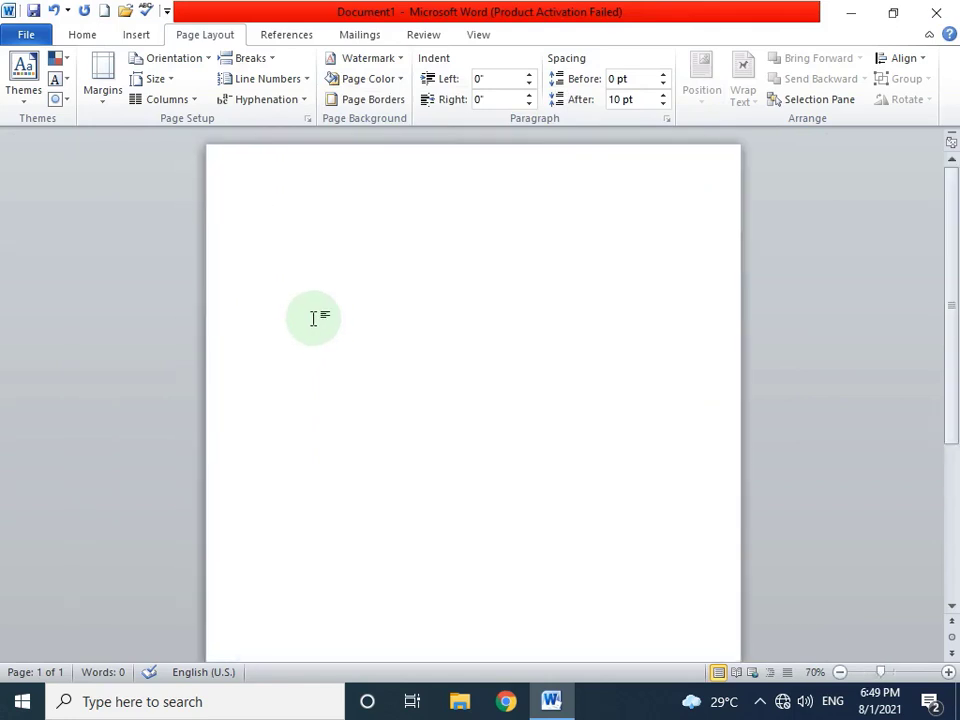
pyautogui.scroll(1, 313, 318)
# Step: Enter =rand(100) to generate twelve pages of random sample paragraphs
pyautogui.write('=')
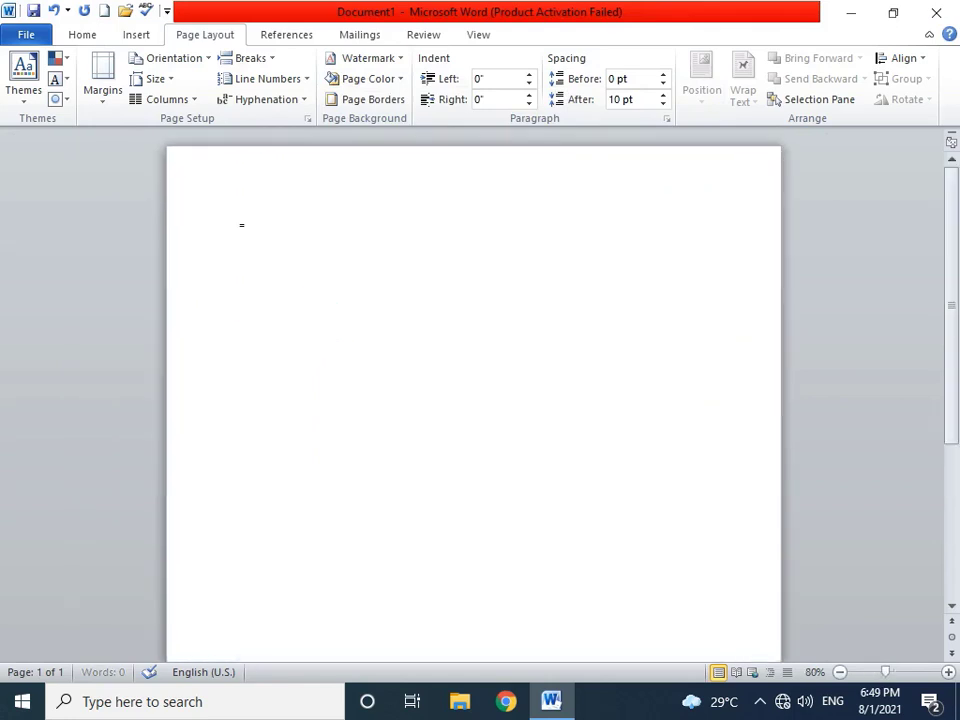
pyautogui.write('rand(1')
pyautogui.write('00)')
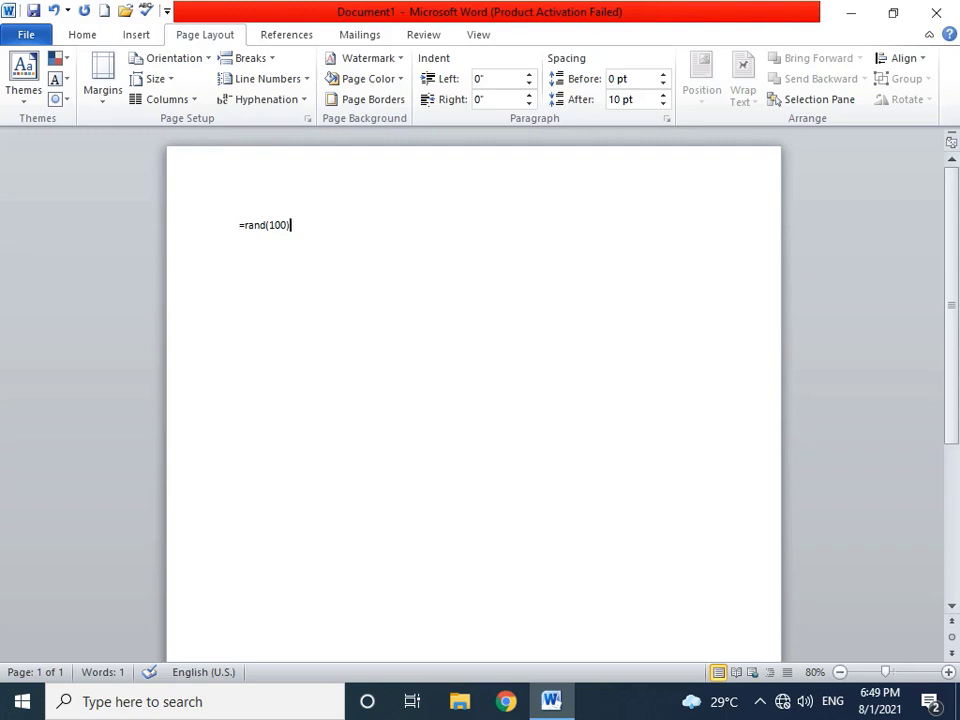
pyautogui.write(')')
pyautogui.doubleClick(277, 225)
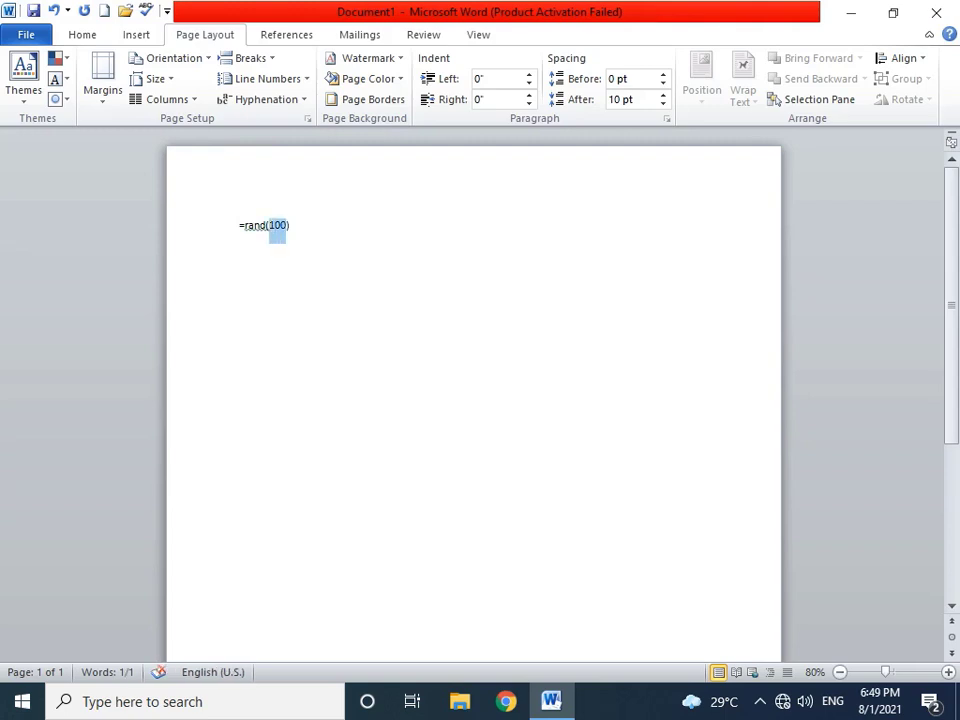
pyautogui.press('End')
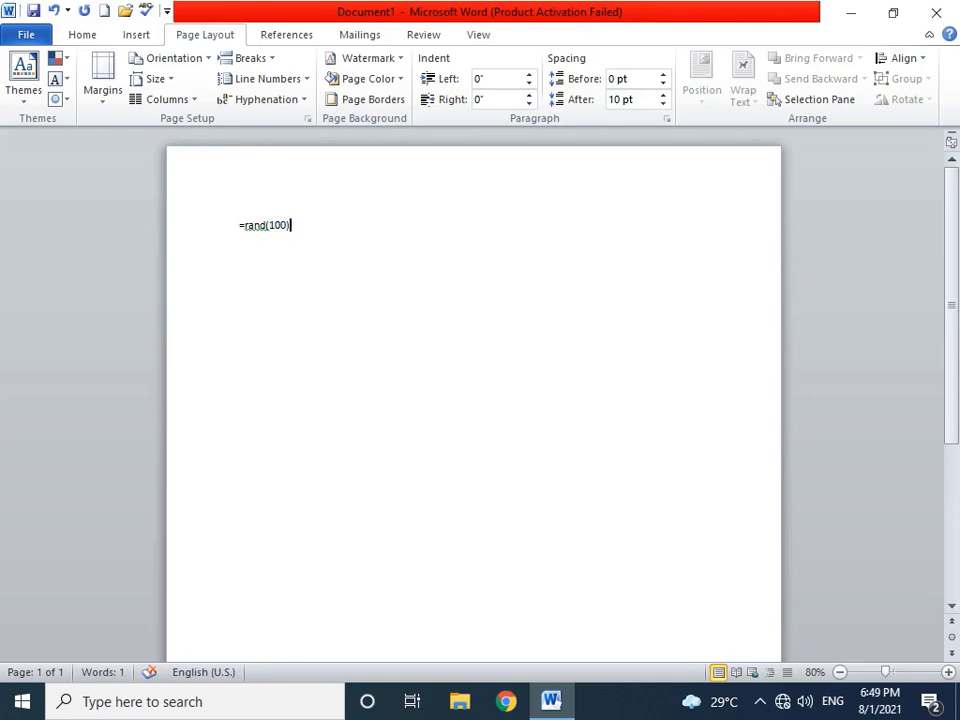
pyautogui.press('Return')
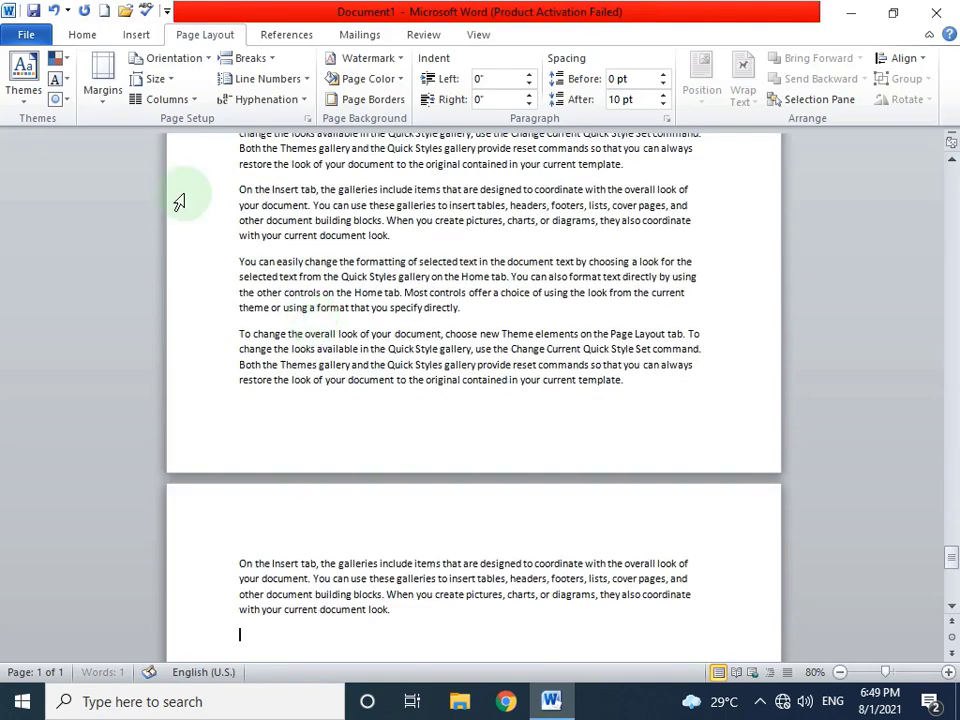
# Step: Go back to the first page of the document
pyautogui.click(58, 678)
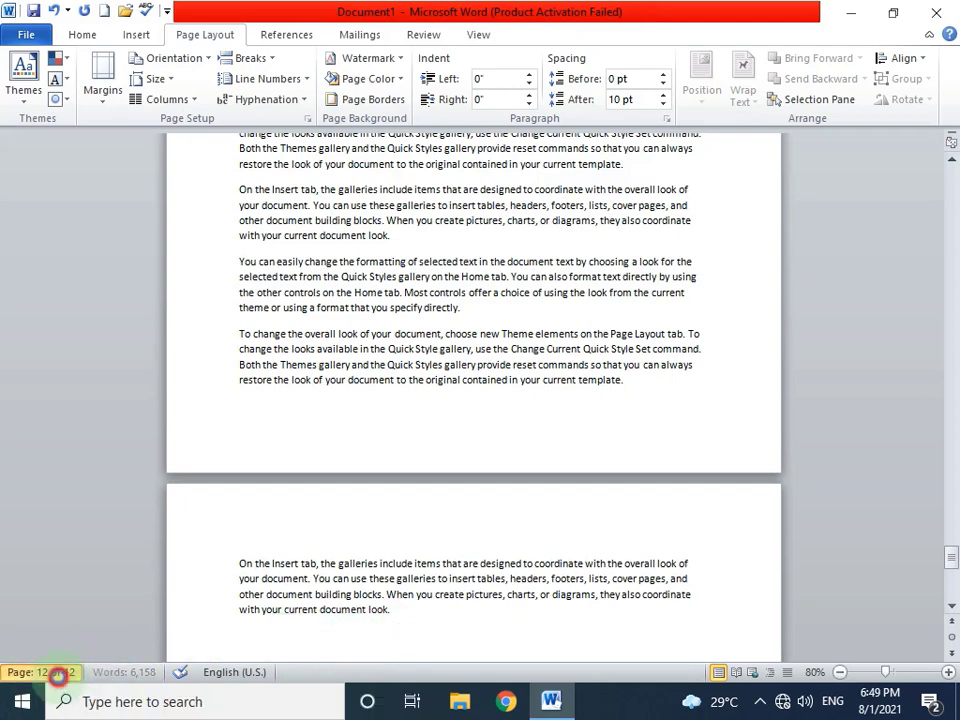
pyautogui.click(690, 406)
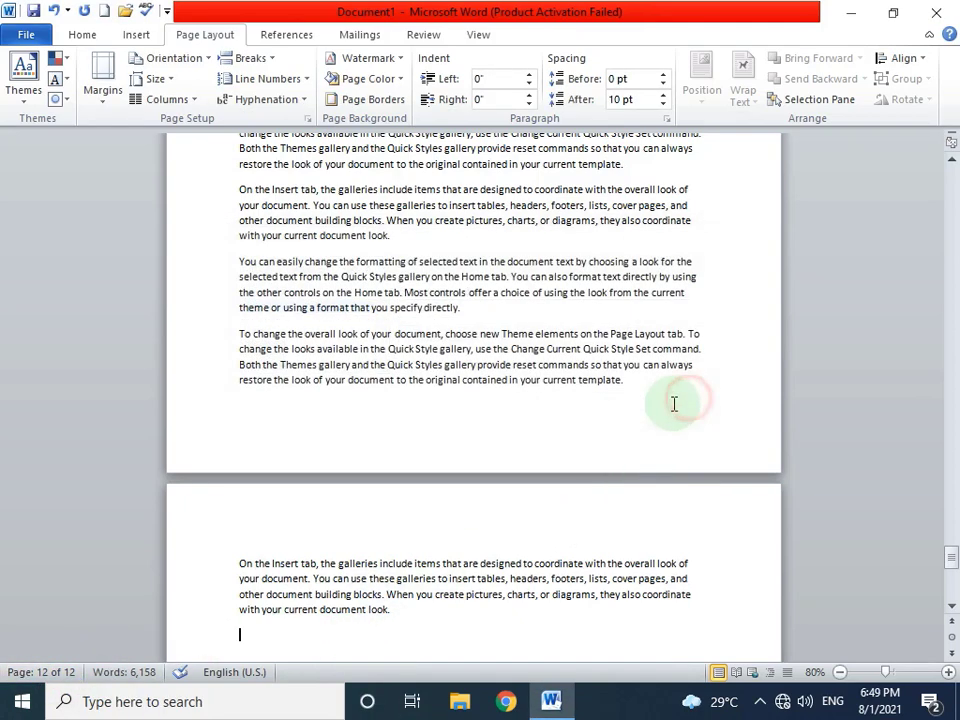
pyautogui.moveTo(952, 560); pyautogui.dragTo(952, 183)
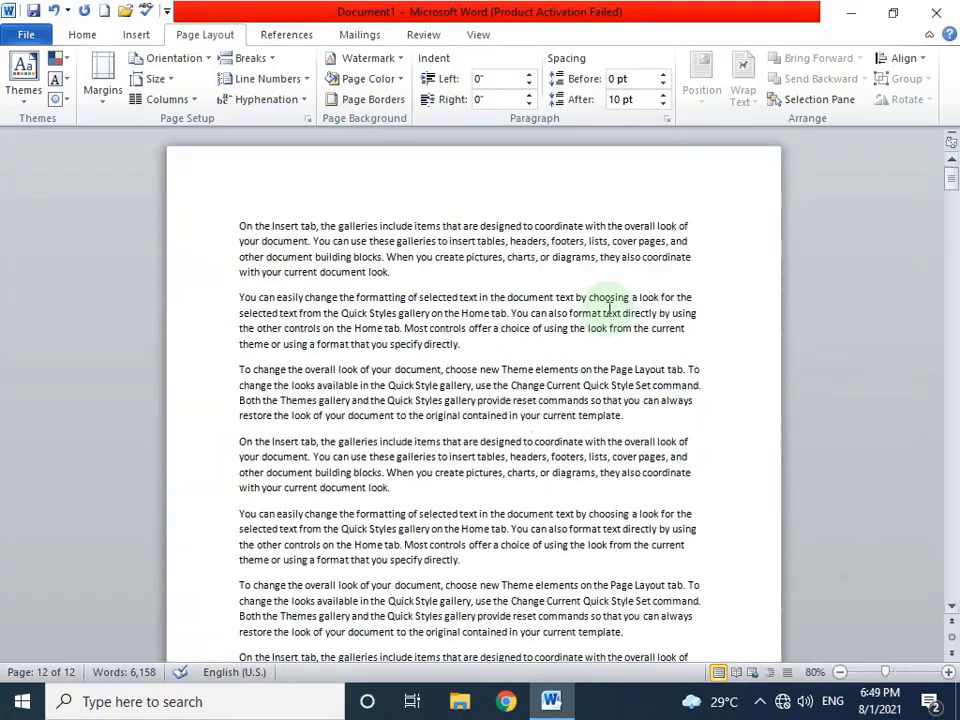
pyautogui.click(270, 272)
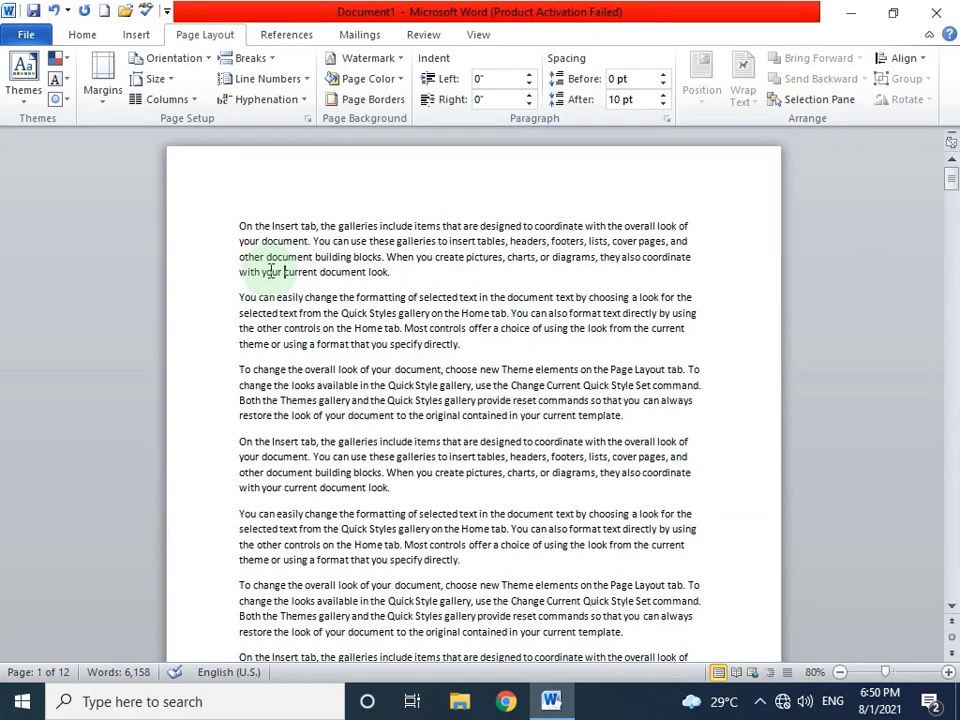
# Step: Apply the URGENT 1 watermark to the document
pyautogui.click(370, 59)
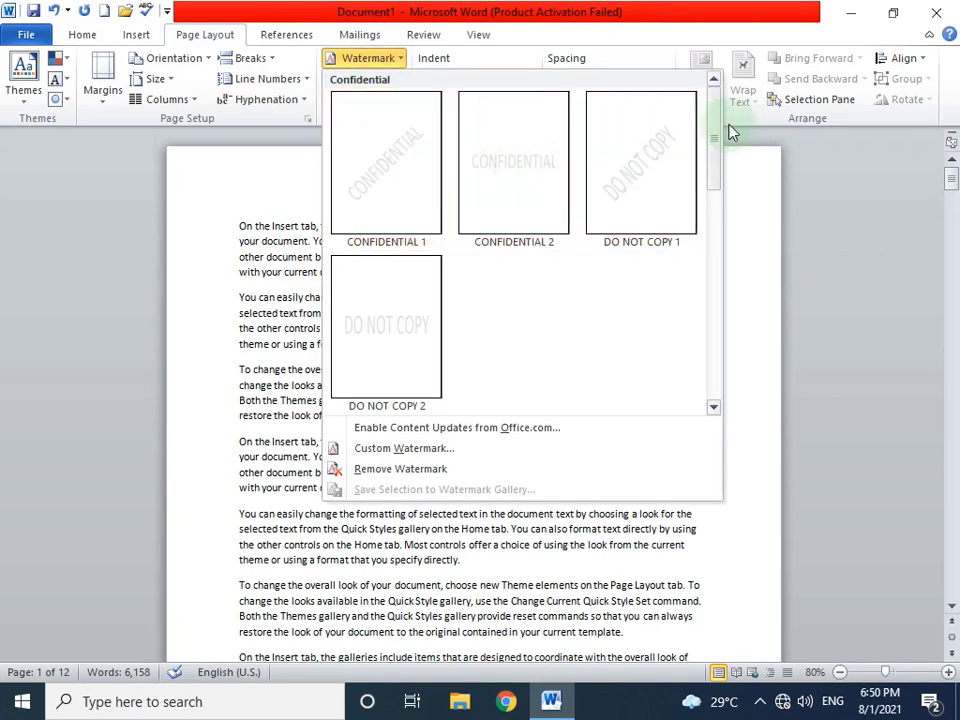
pyautogui.moveTo(715, 126)
pyautogui.mouseDown()
pyautogui.moveTo(715, 225)
pyautogui.moveTo(688, 381)
pyautogui.mouseUp()
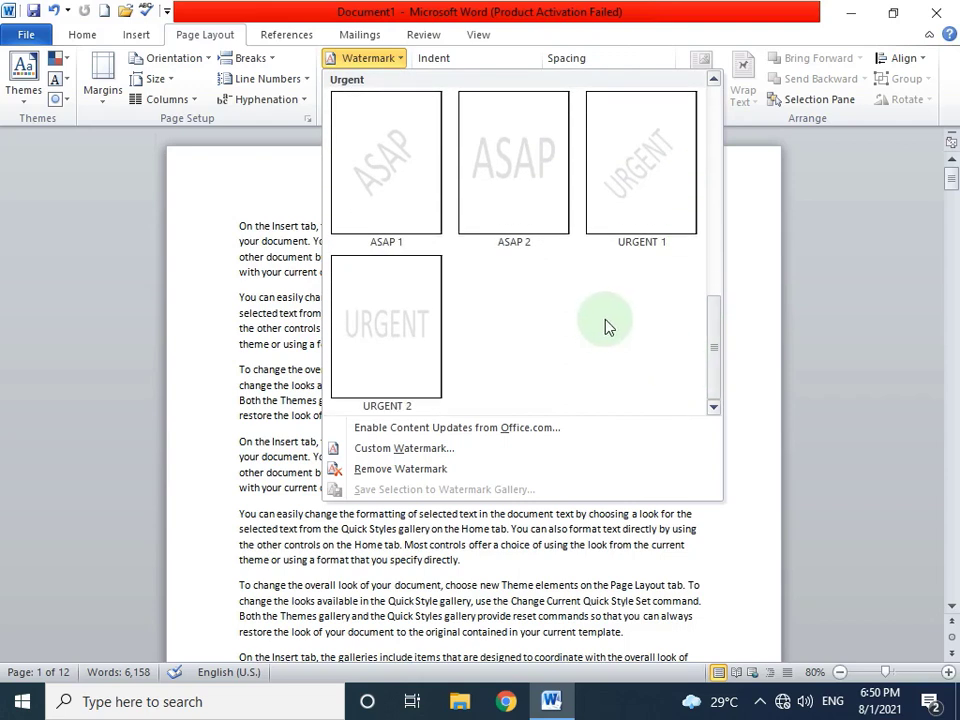
pyautogui.click(646, 202)
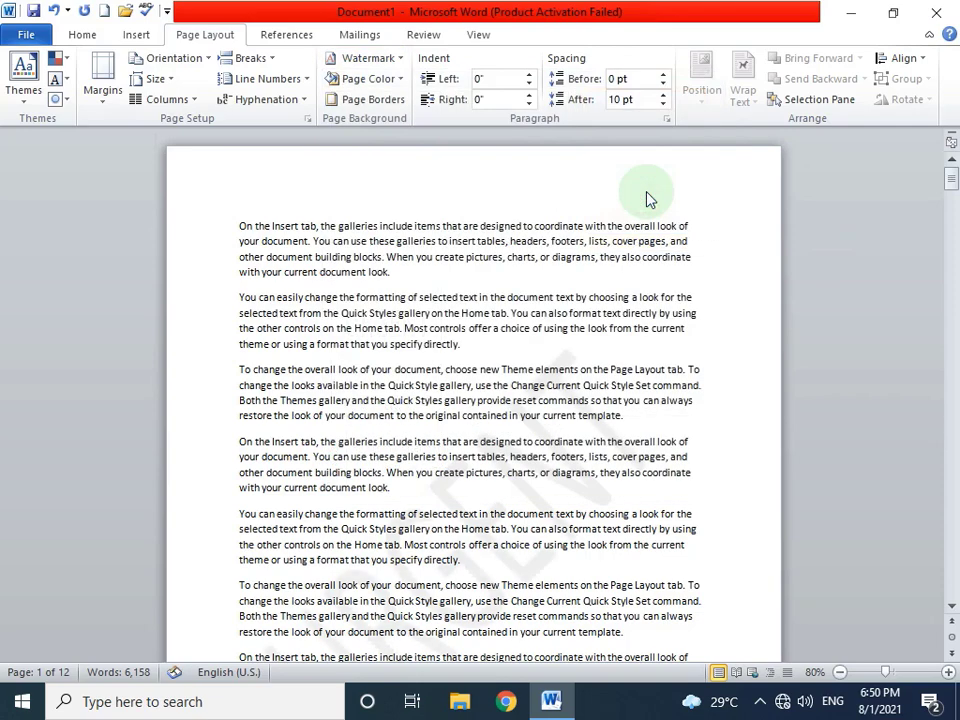
pyautogui.scroll(-2, 445, 588)
pyautogui.scroll(-2, 445, 588)
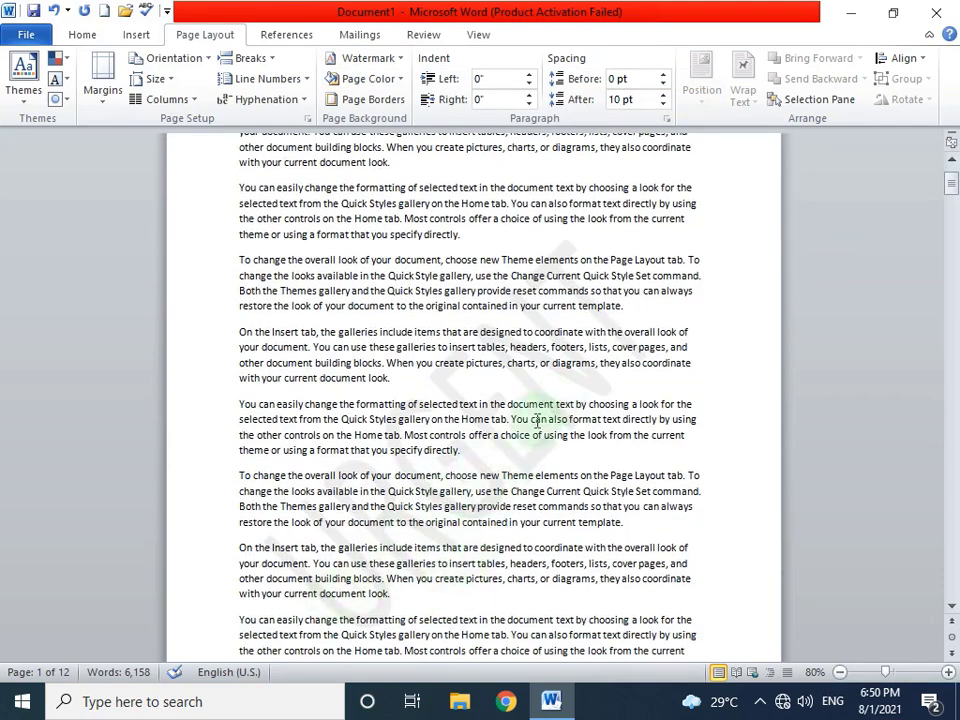
# Step: Remove the URGENT 1 watermark and bring up the Custom Watermark settings
pyautogui.click(366, 58)
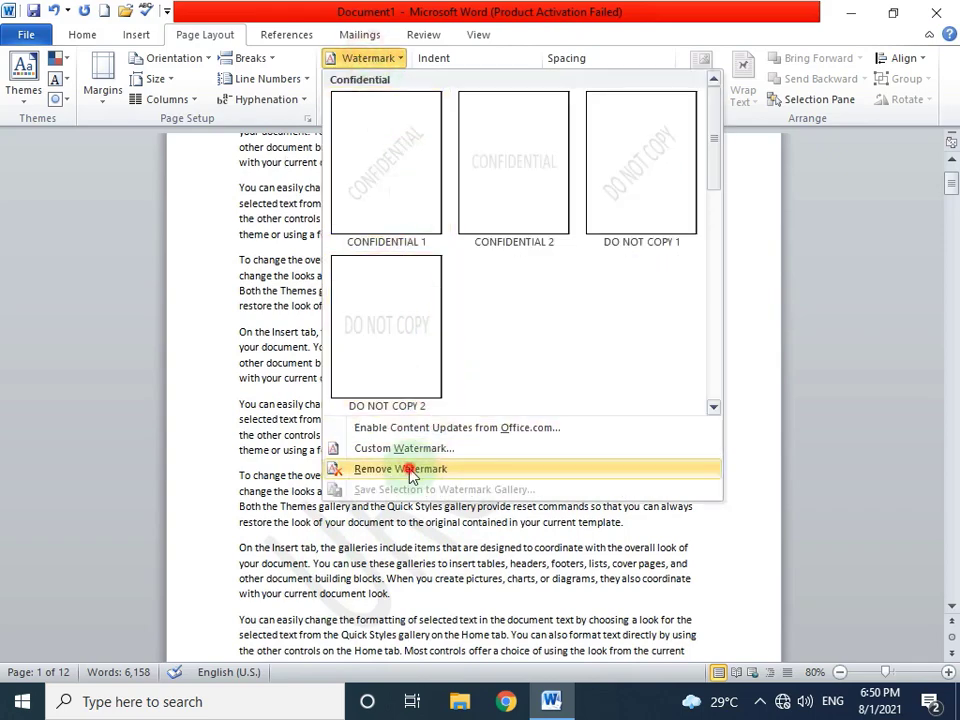
pyautogui.click(370, 468)
pyautogui.click(375, 58)
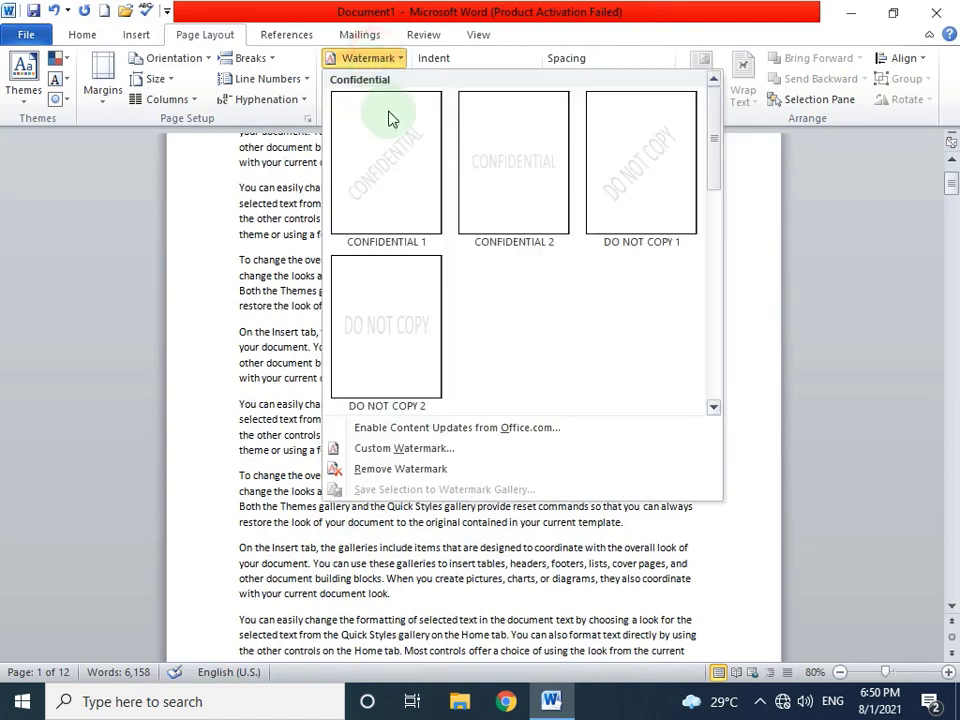
pyautogui.click(425, 449)
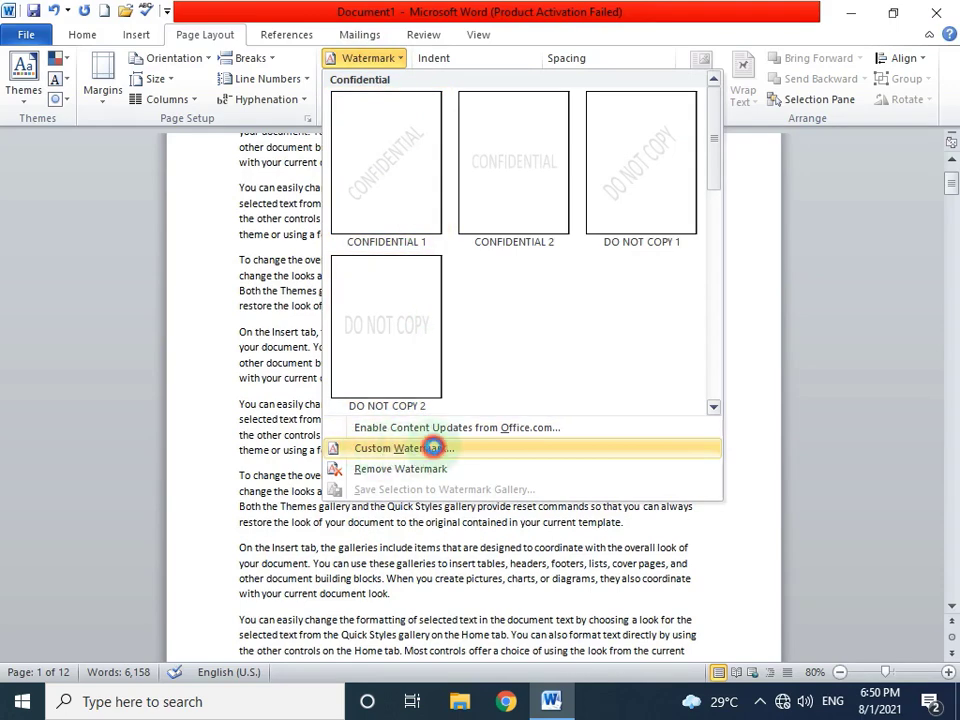
# Step: Choose a Text watermark in English (U.S.) and replace ASAP with 'THE CAMBRIDGE CENTRE'
pyautogui.click(318, 221)
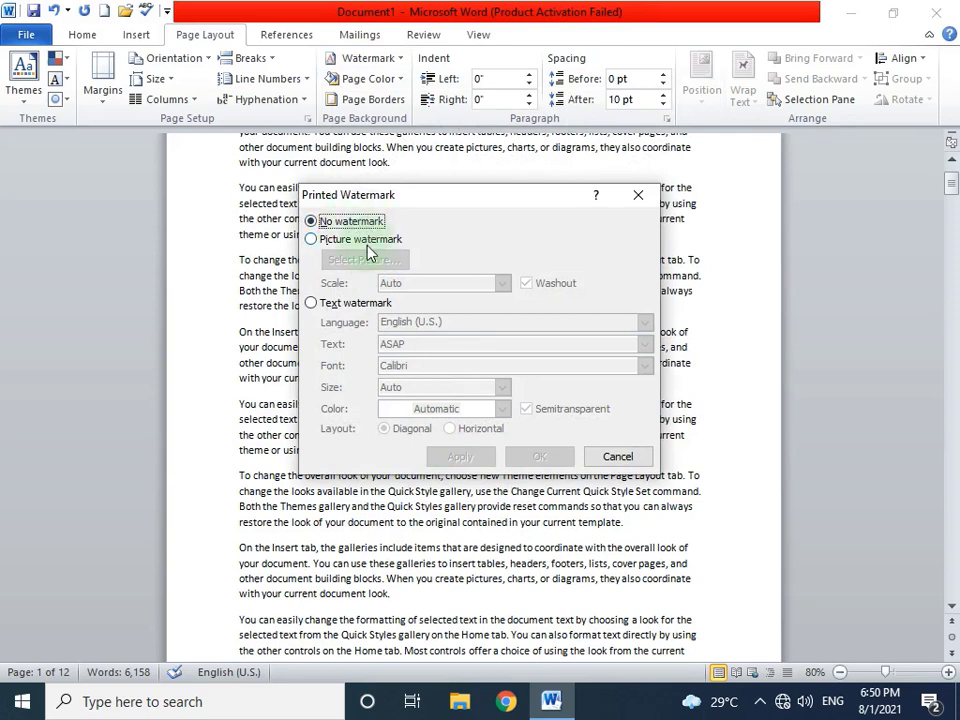
pyautogui.click(344, 312)
pyautogui.click(458, 324)
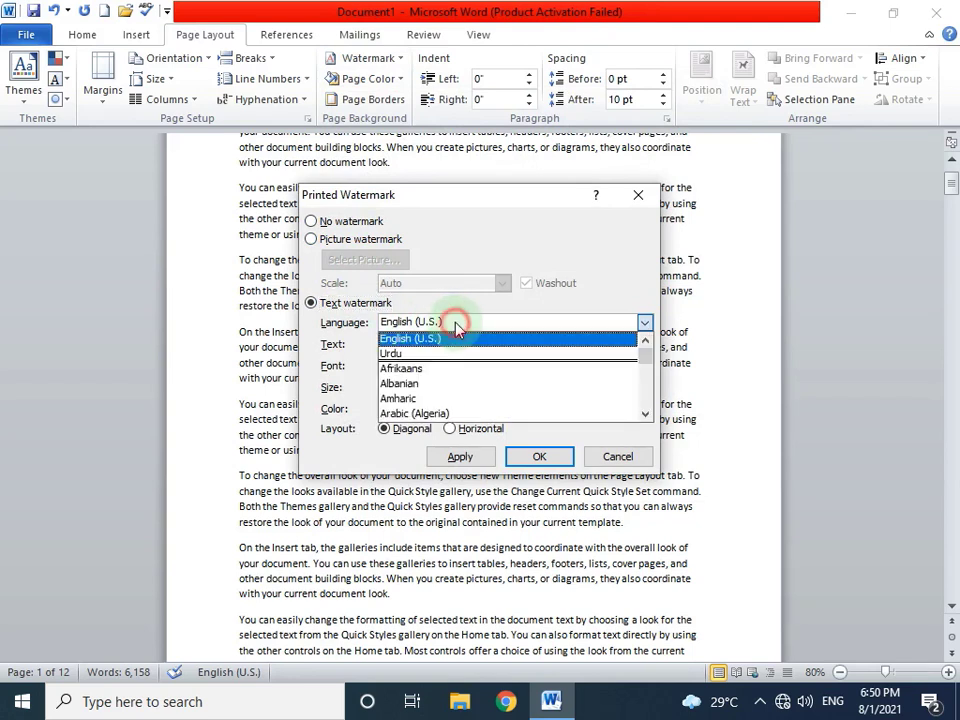
pyautogui.click(456, 322)
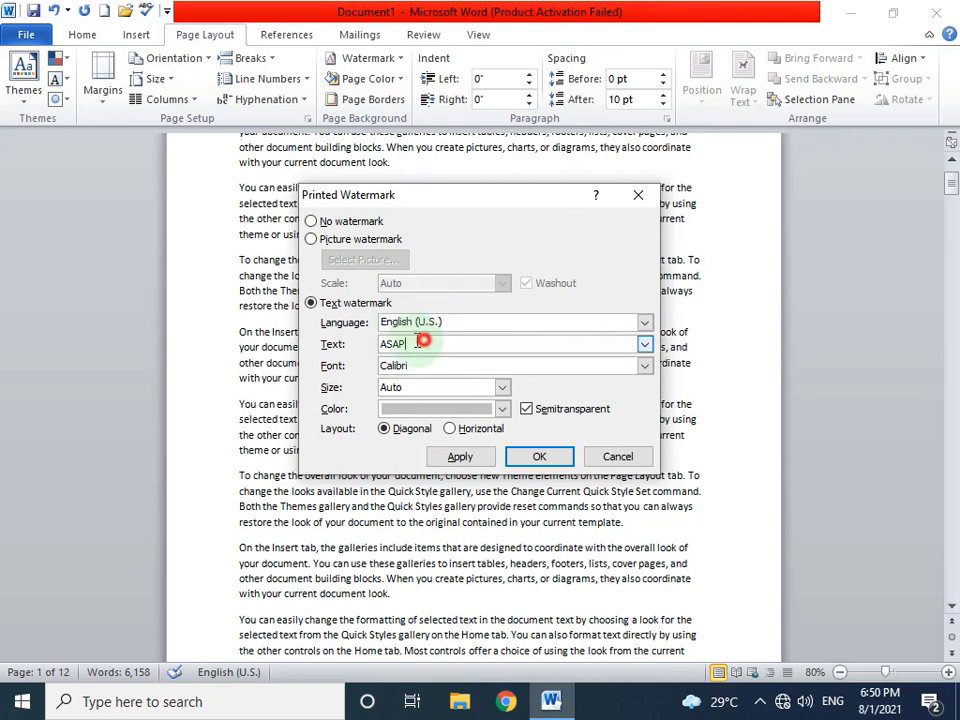
pyautogui.doubleClick(412, 344)
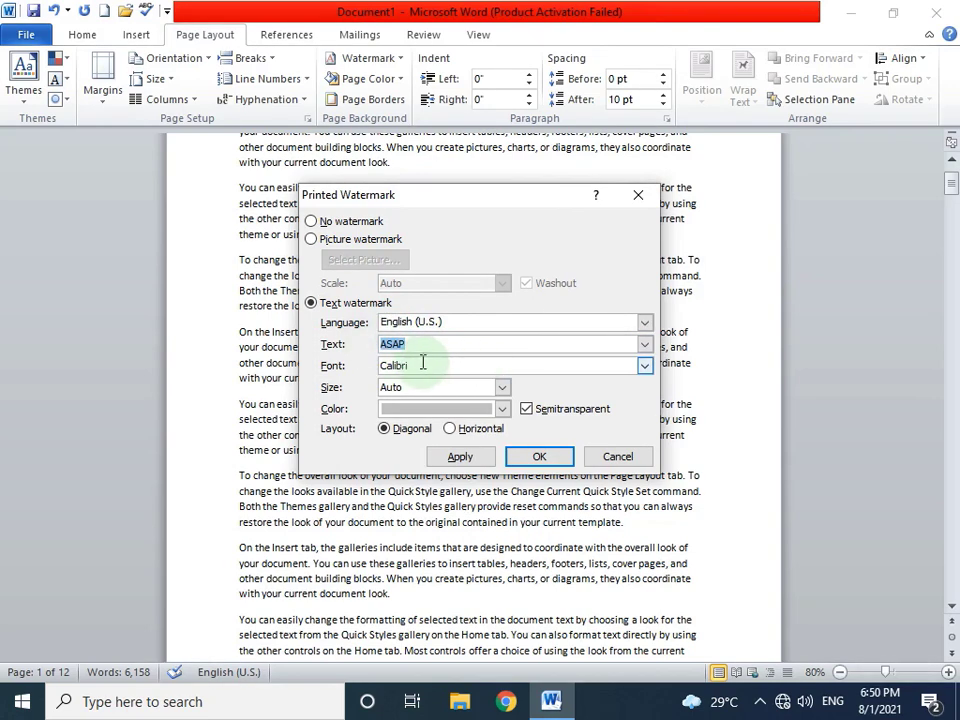
pyautogui.write('THE C')
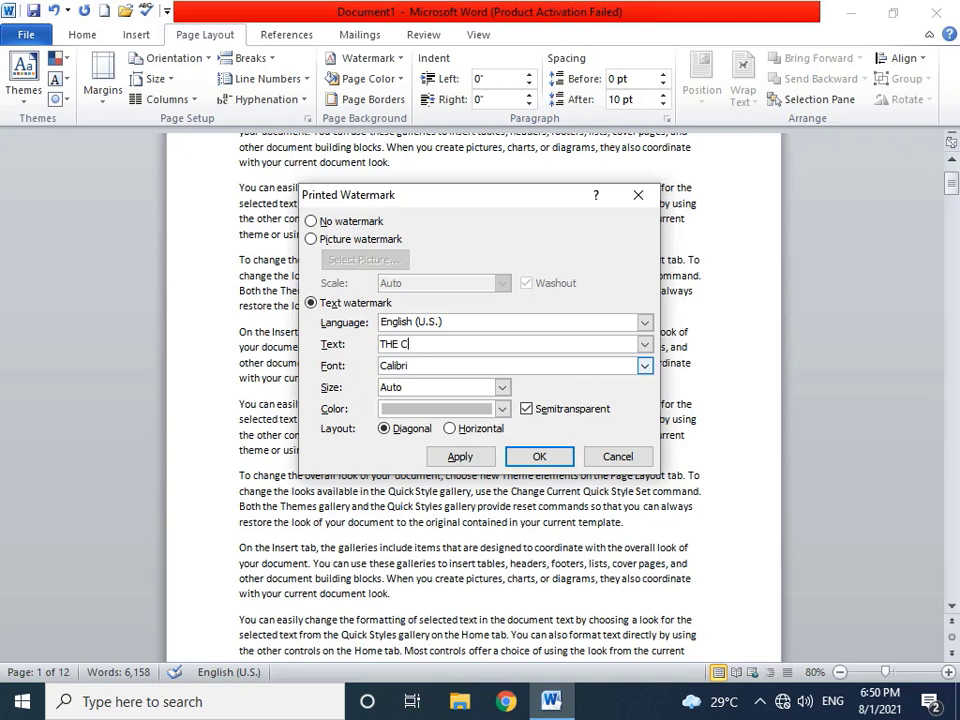
pyautogui.write('AMBRIDHGE')
pyautogui.press('BackSpace')
pyautogui.press('BackSpace')
pyautogui.press('BackSpace')
pyautogui.write('GE CENT')
pyautogui.write('RE')
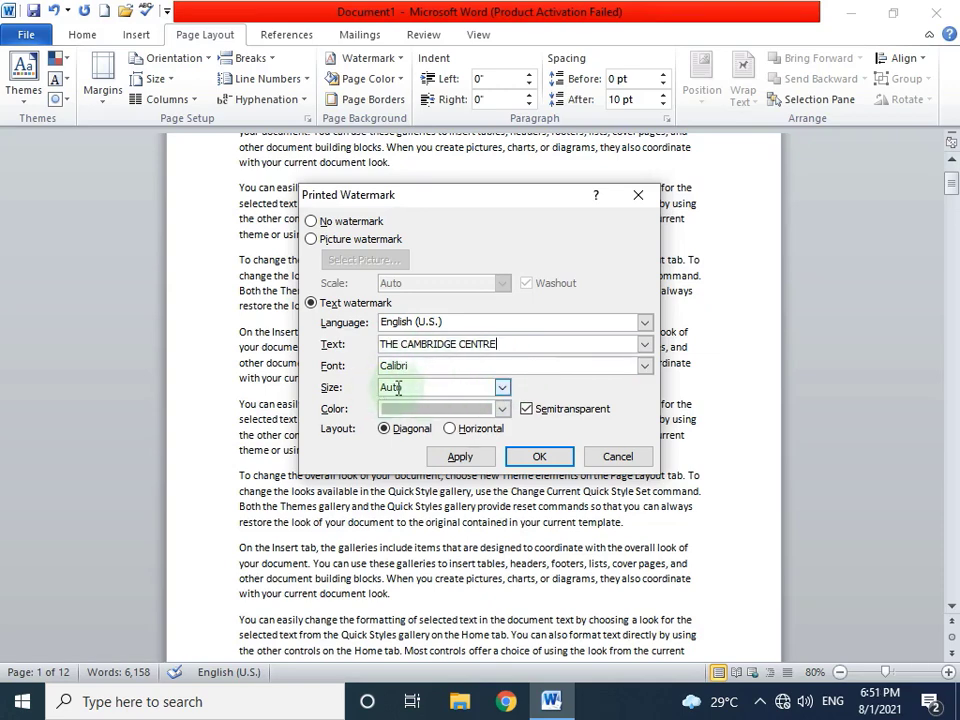
# Step: Keep Auto size and Calibri, make the text green, and apply the watermark
pyautogui.click(505, 388)
pyautogui.click(505, 388)
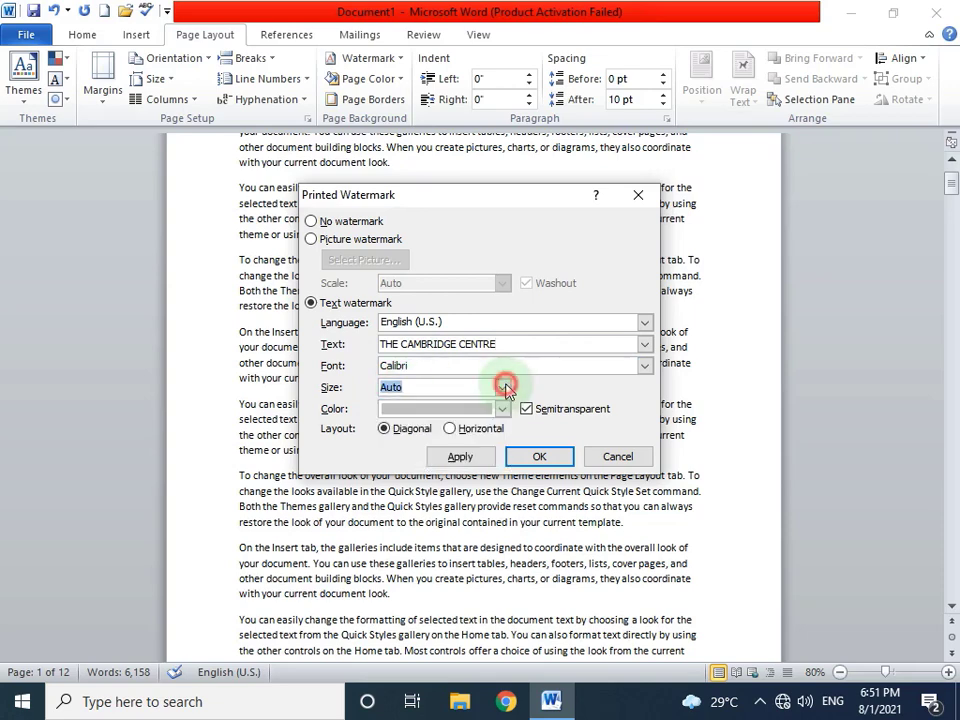
pyautogui.click(645, 364)
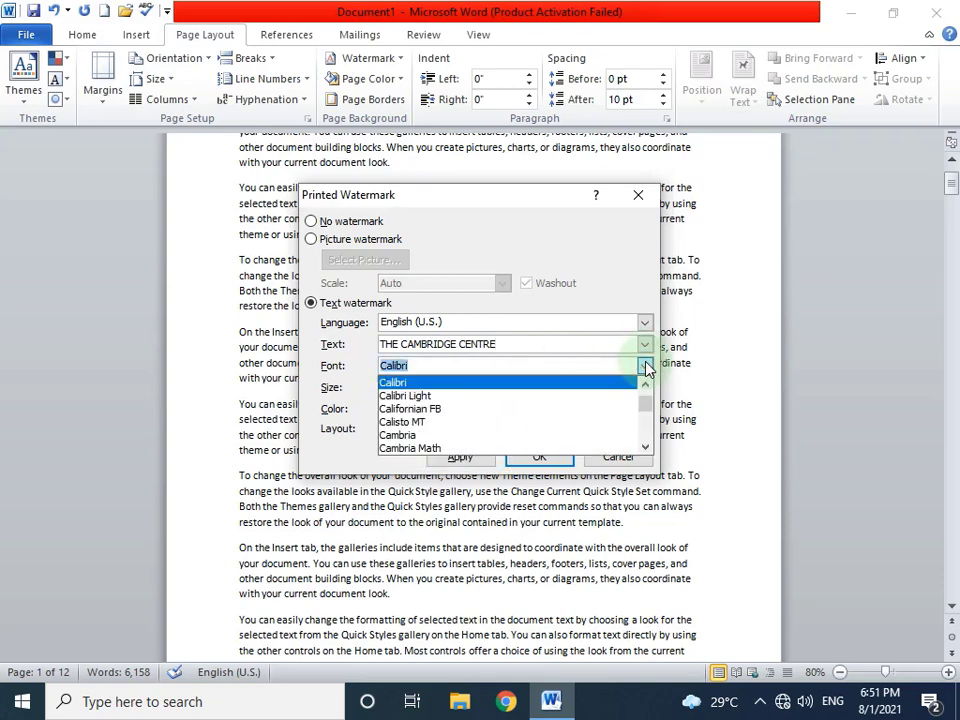
pyautogui.click(645, 366)
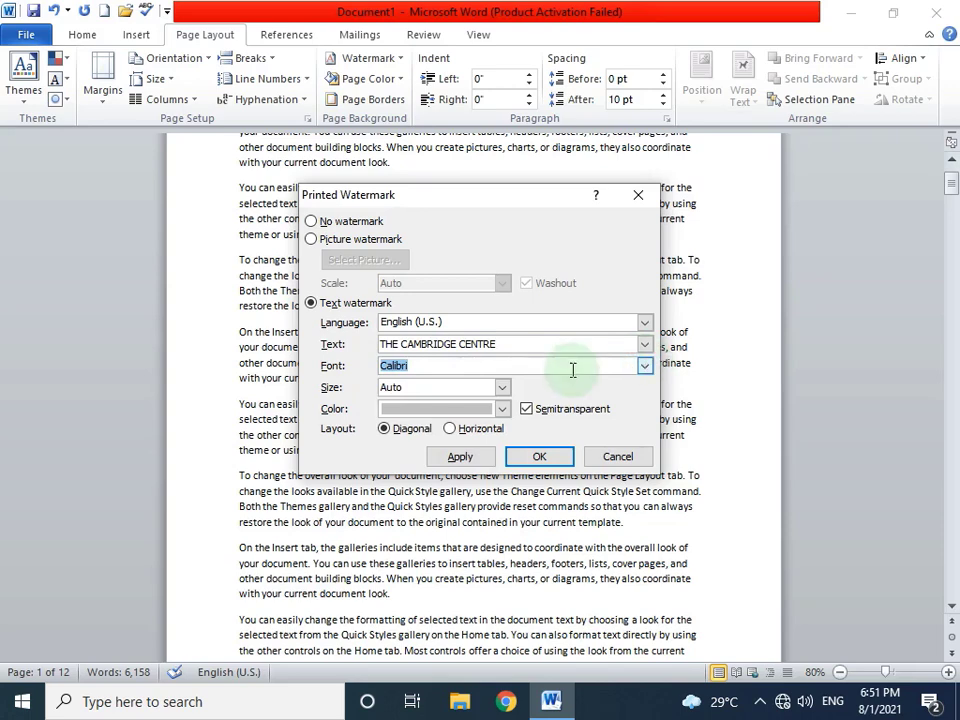
pyautogui.click(505, 409)
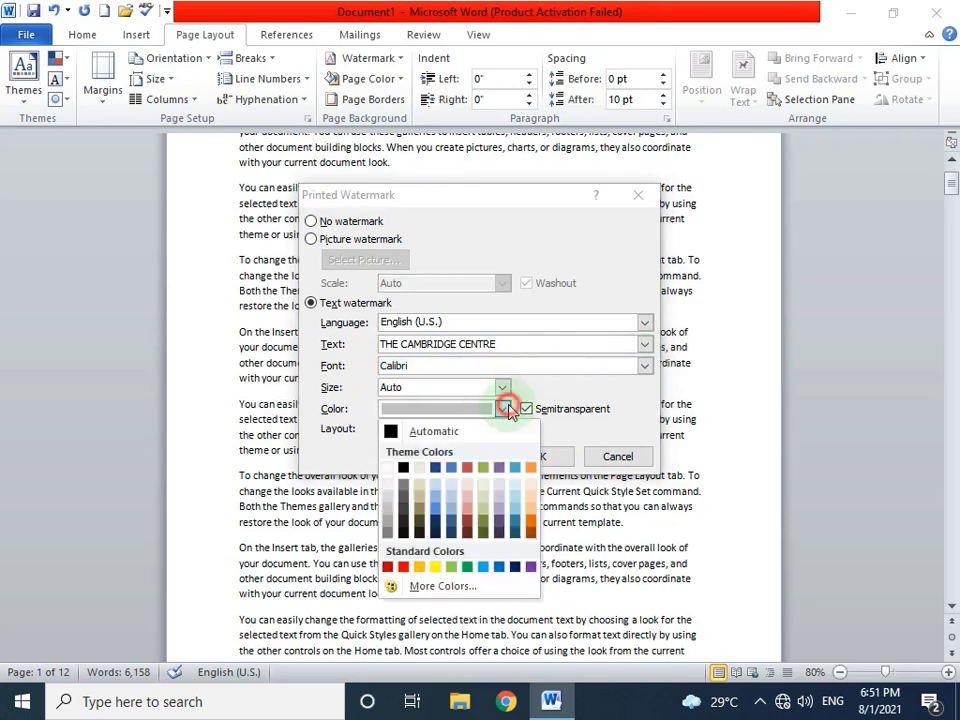
pyautogui.click(467, 566)
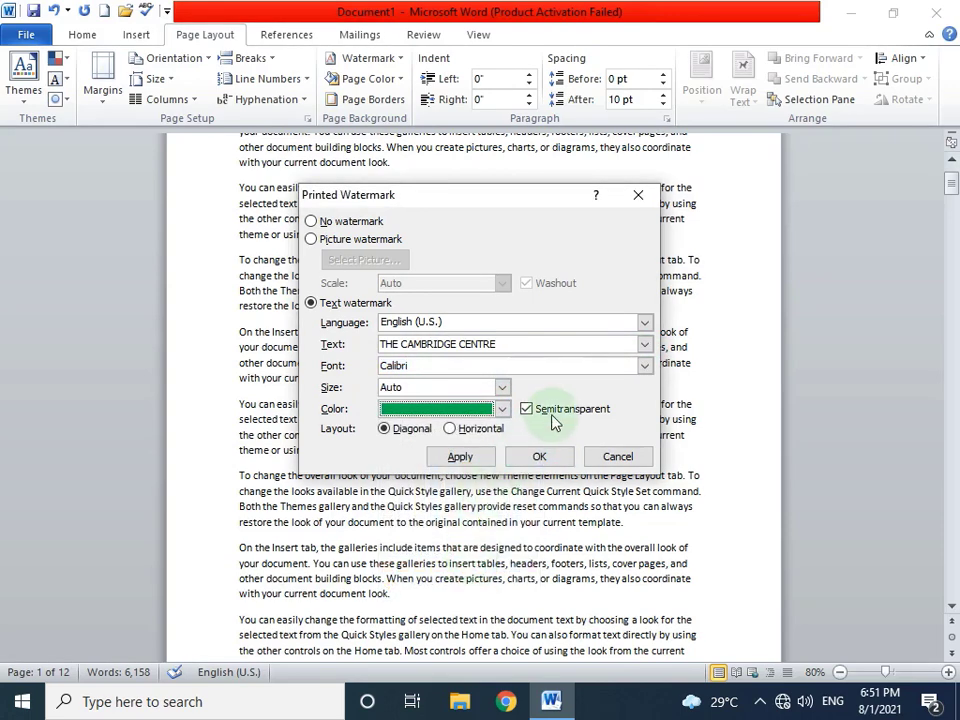
pyautogui.click(458, 456)
pyautogui.moveTo(460, 200)
pyautogui.mouseDown()
pyautogui.moveTo(354, 201)
pyautogui.moveTo(306, 189)
pyautogui.moveTo(299, 135)
pyautogui.mouseUp()
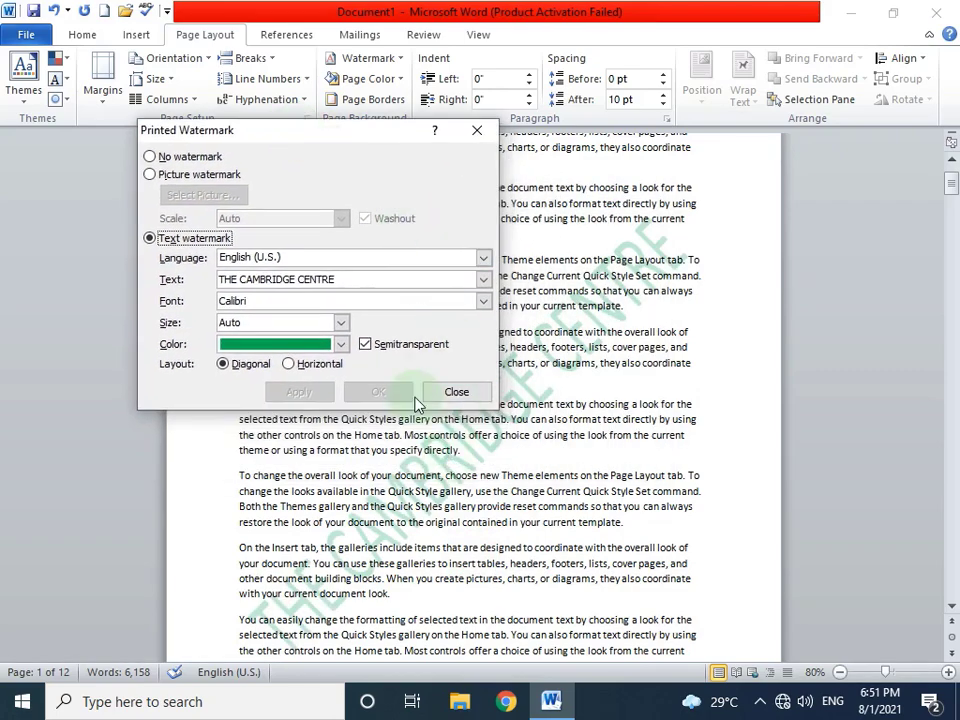
pyautogui.click(365, 344)
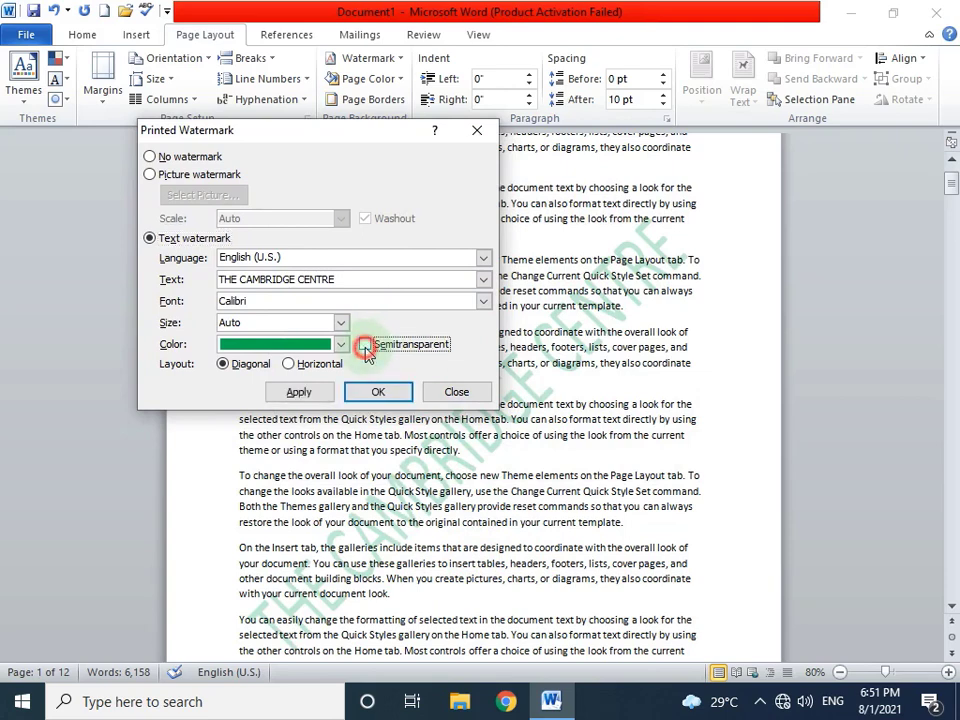
pyautogui.click(292, 392)
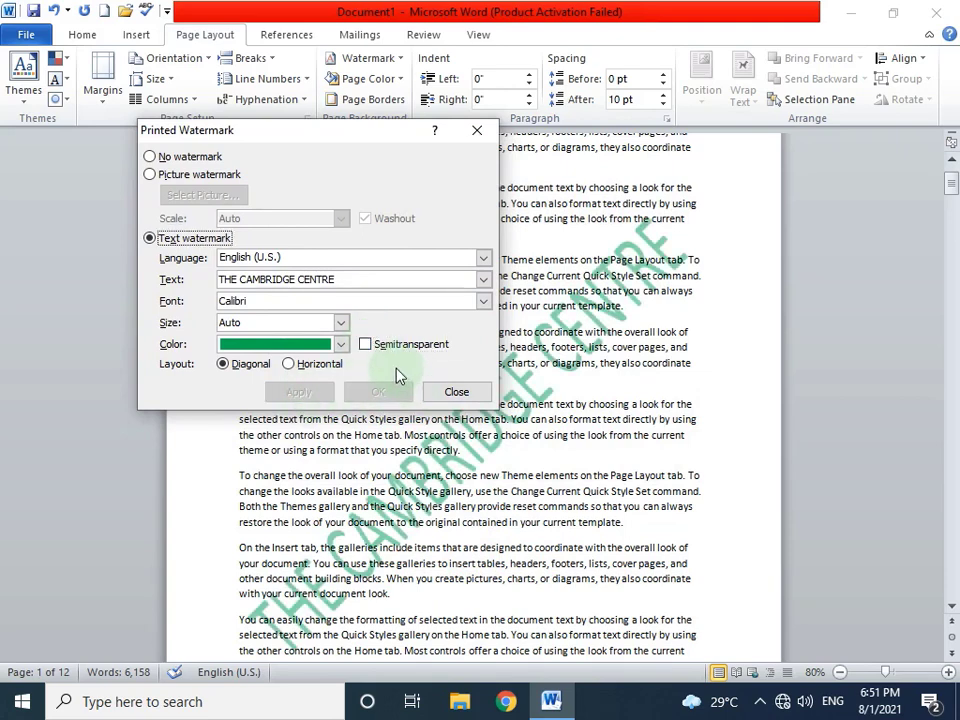
pyautogui.click(366, 344)
pyautogui.click(312, 393)
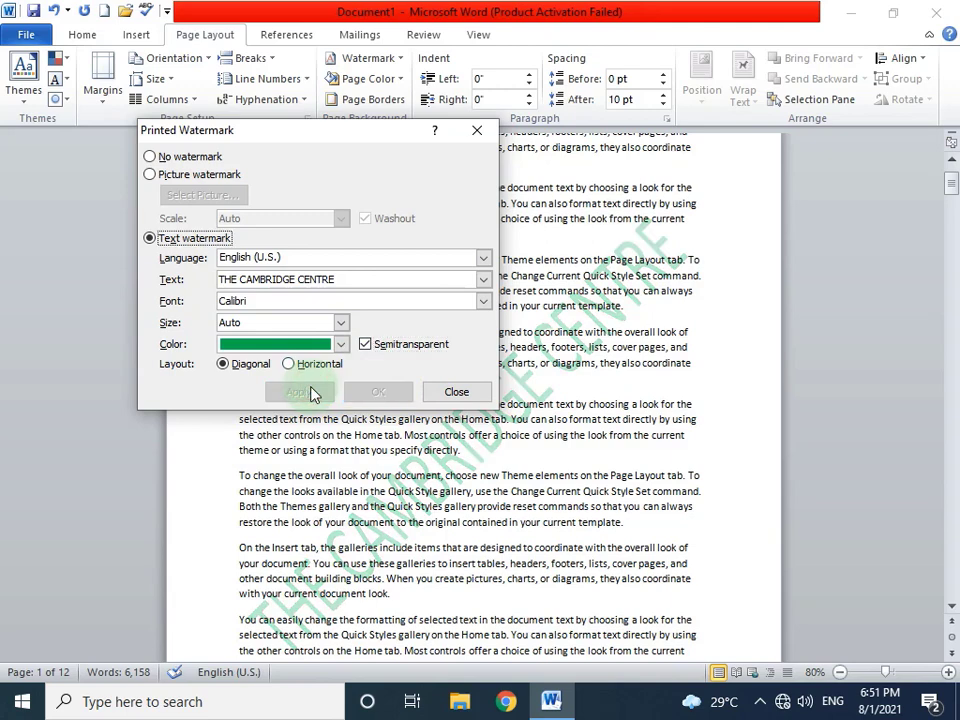
pyautogui.click(366, 344)
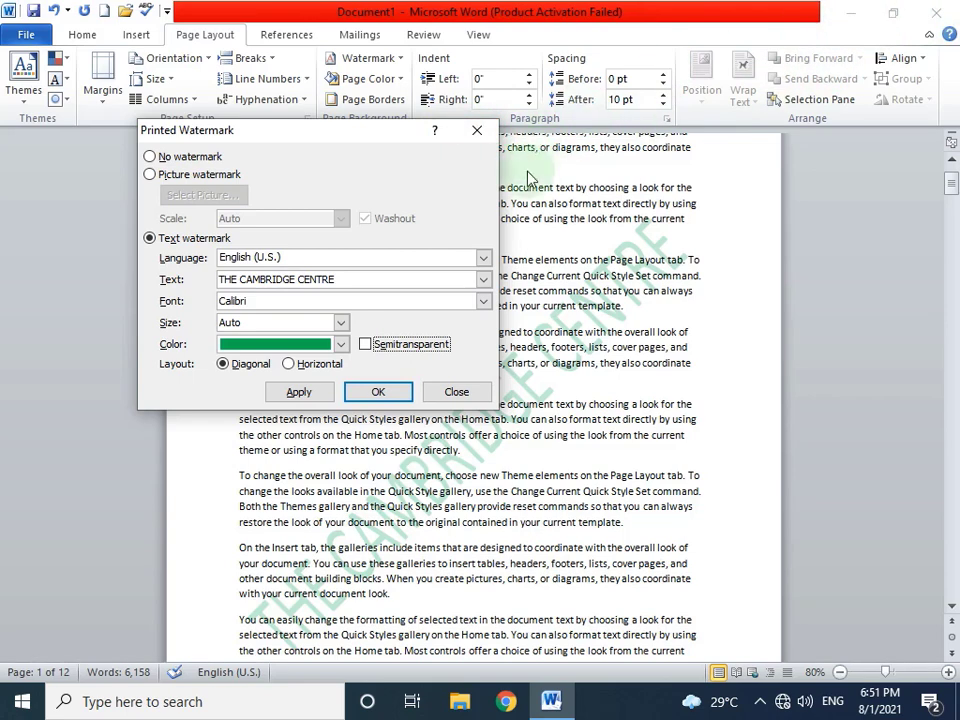
pyautogui.click(407, 186)
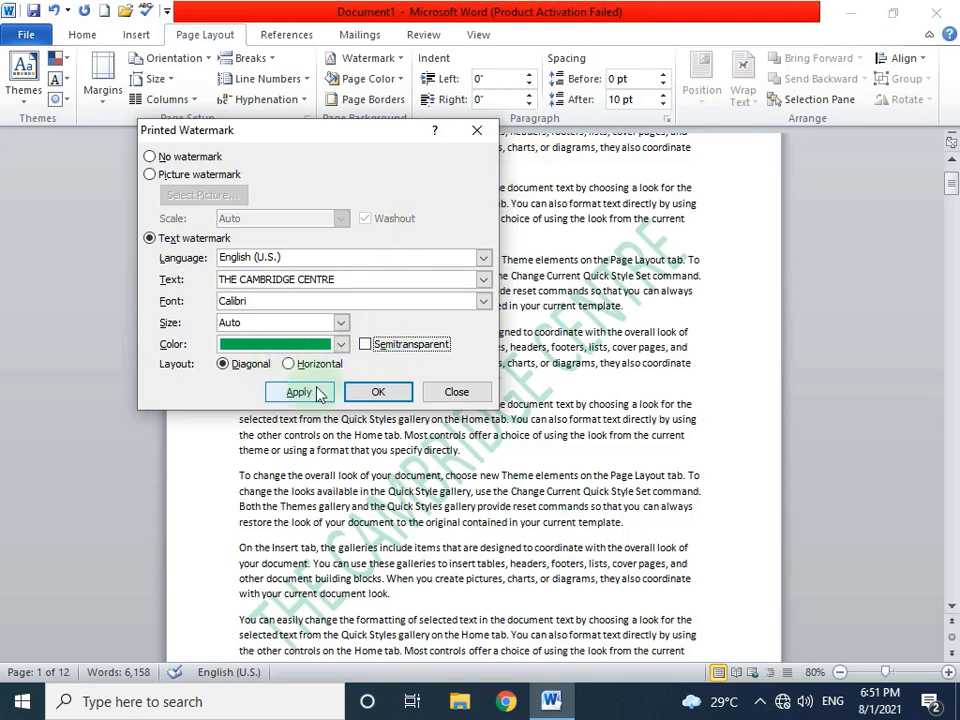
pyautogui.click(304, 394)
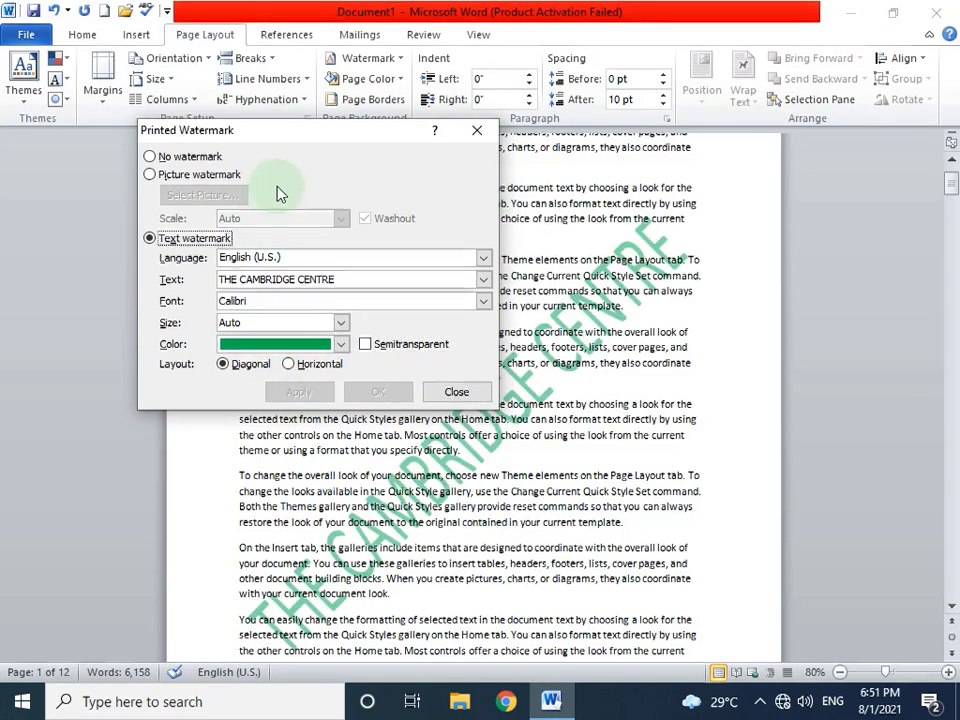
pyautogui.click(367, 343)
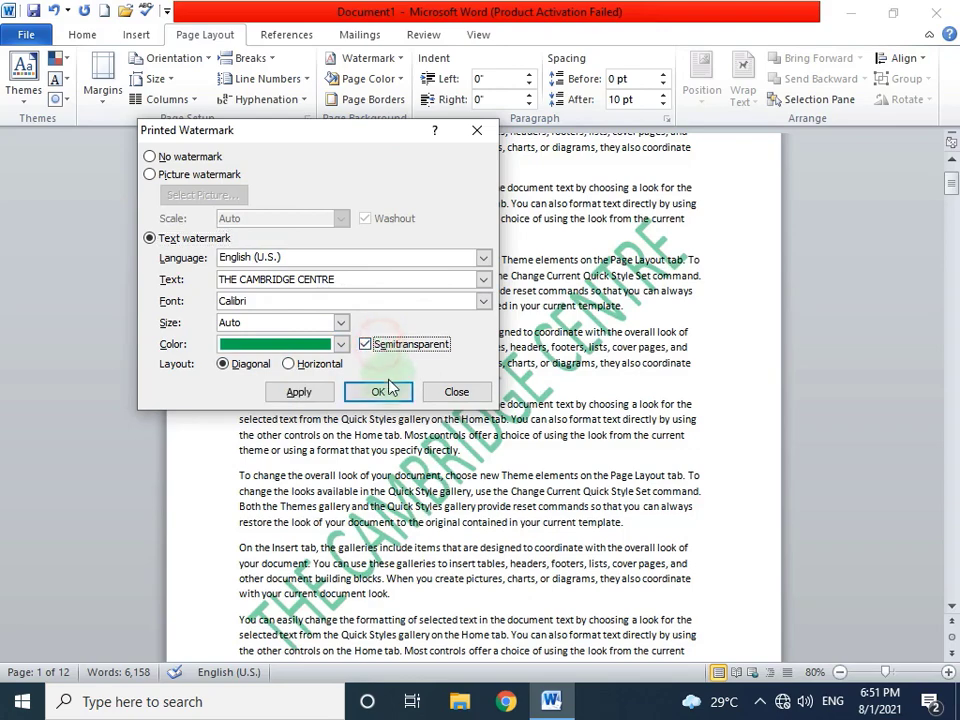
pyautogui.click(378, 391)
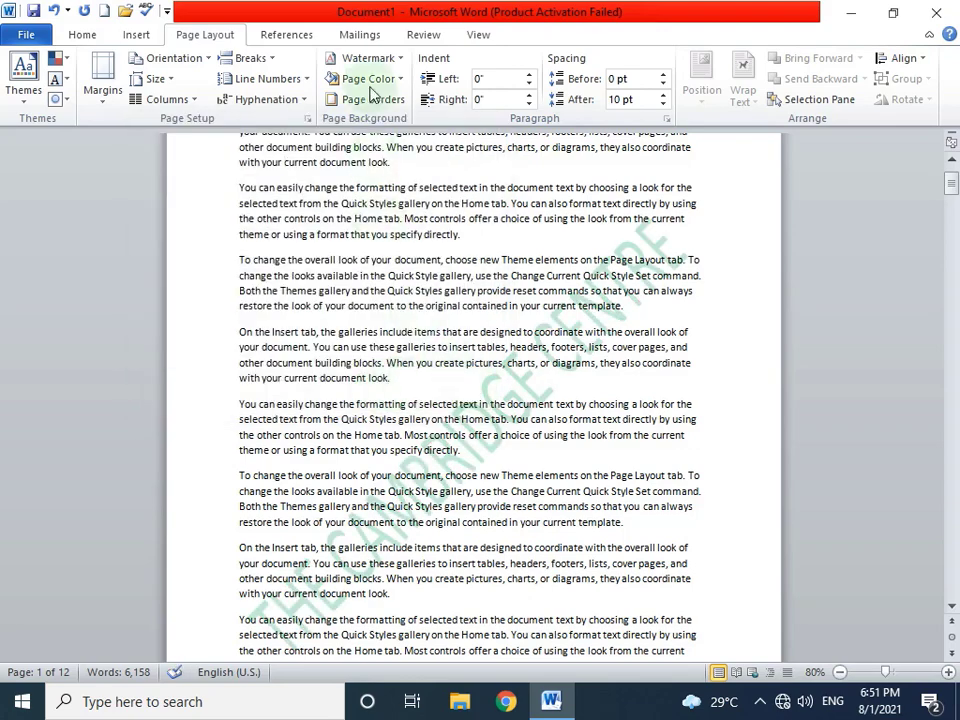
pyautogui.click(390, 58)
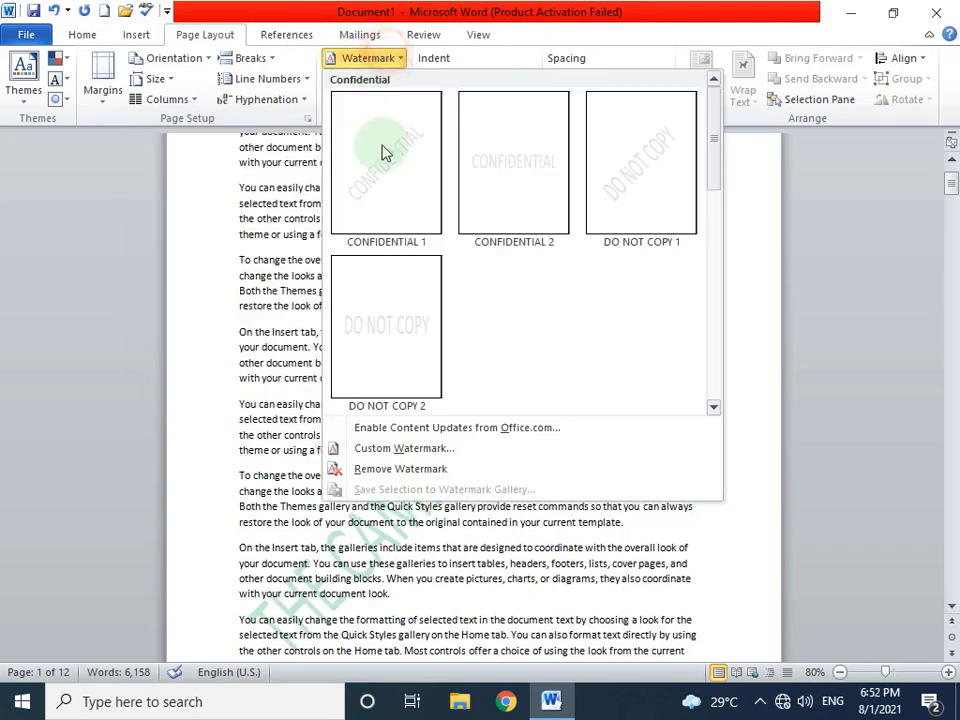
pyautogui.click(386, 449)
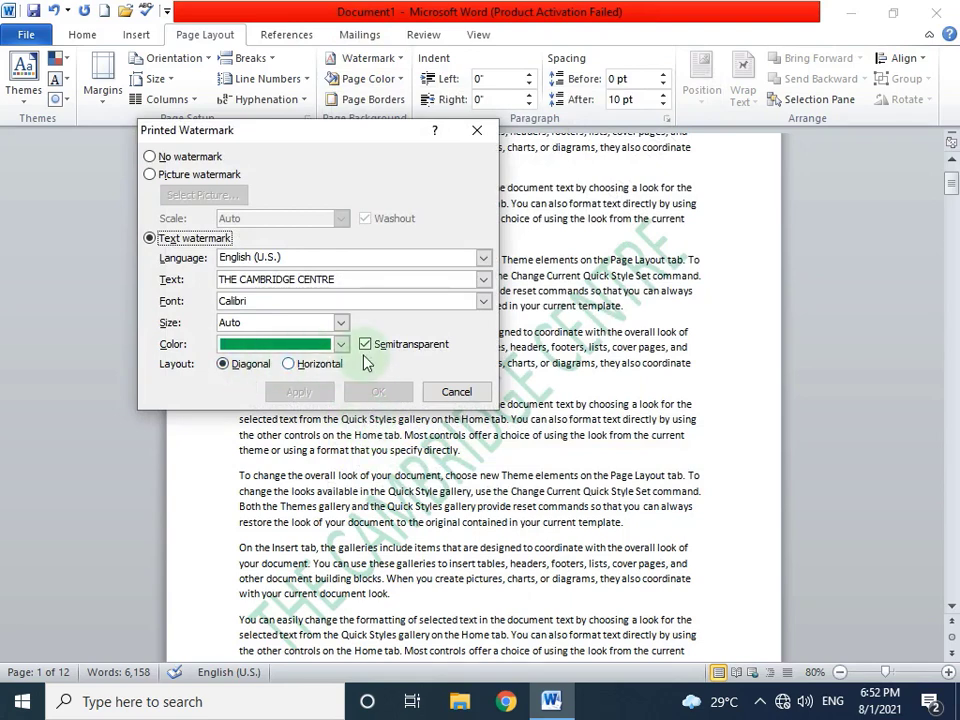
pyautogui.click(298, 366)
pyautogui.click(299, 392)
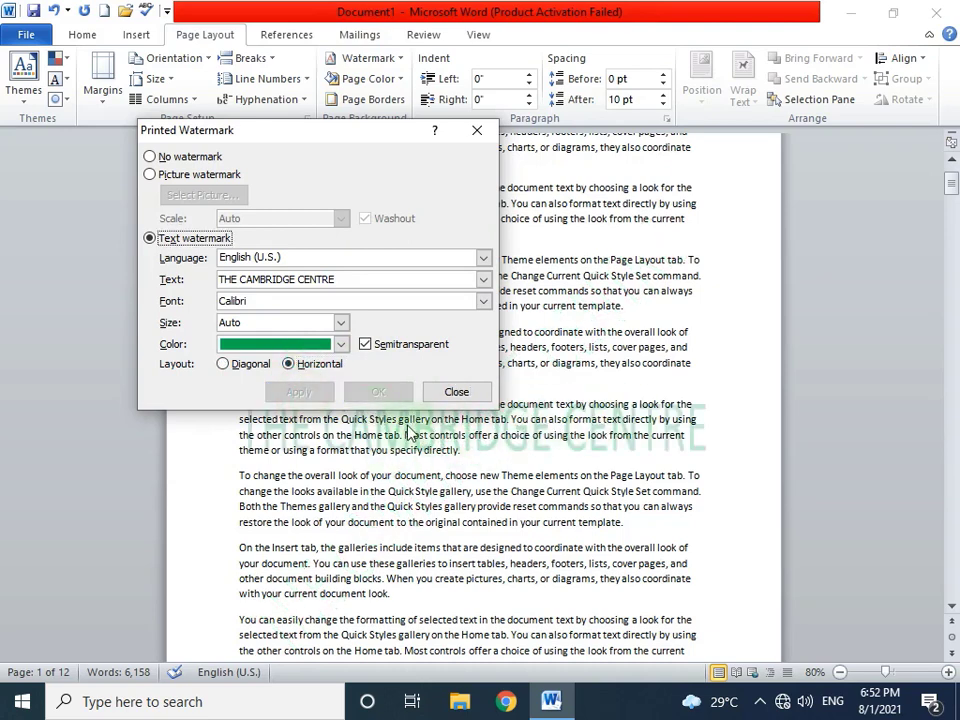
pyautogui.click(251, 364)
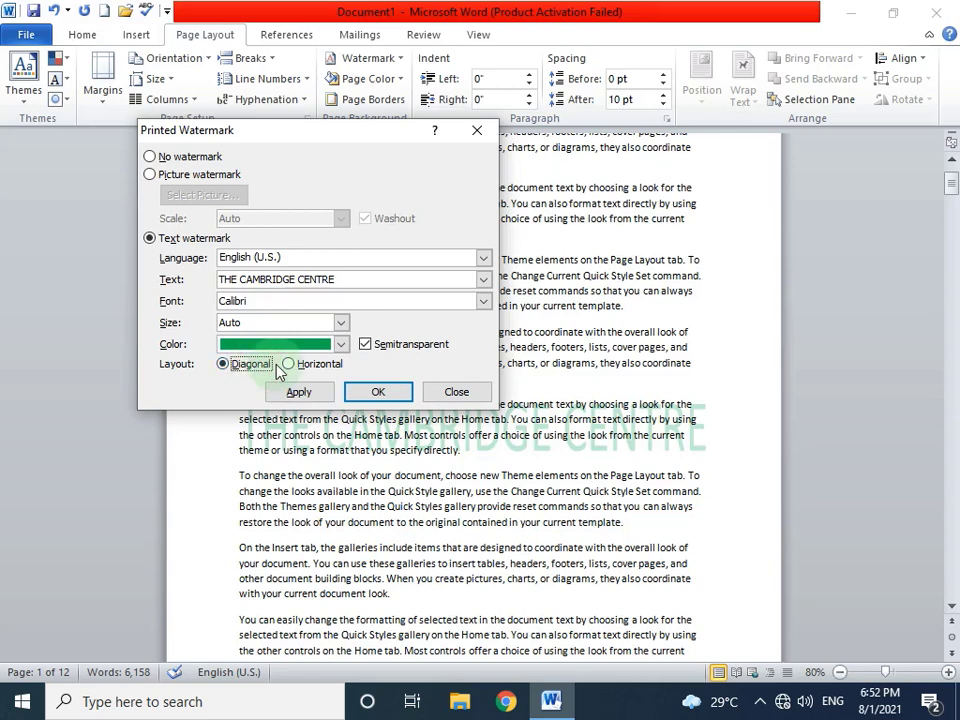
pyautogui.click(299, 393)
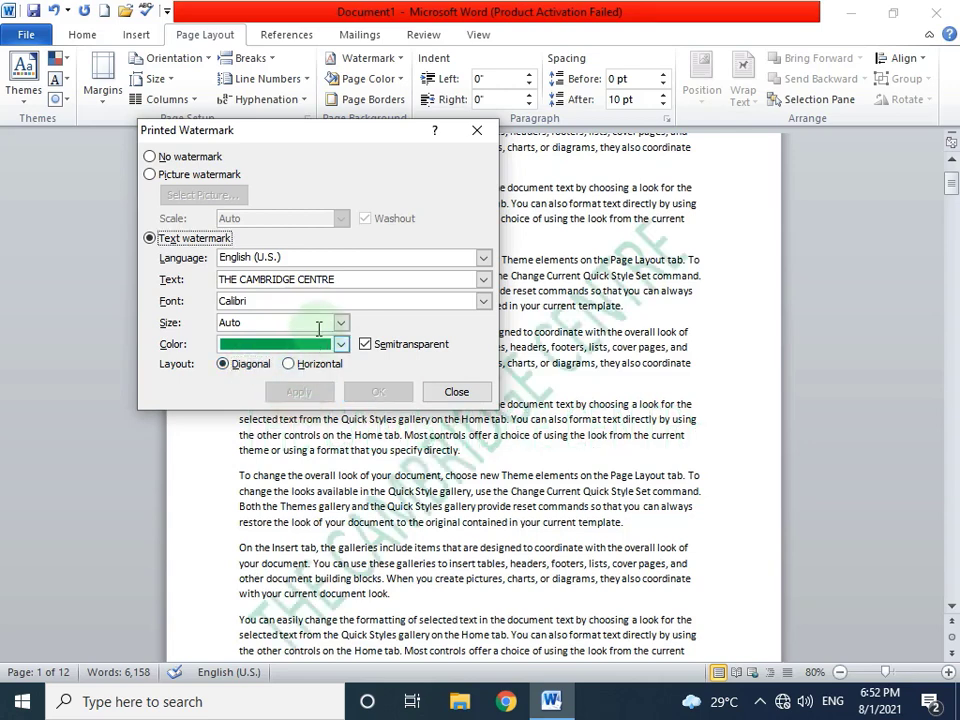
# Step: Apply Calisto MT, then Cambria, as the watermark font
pyautogui.click(483, 301)
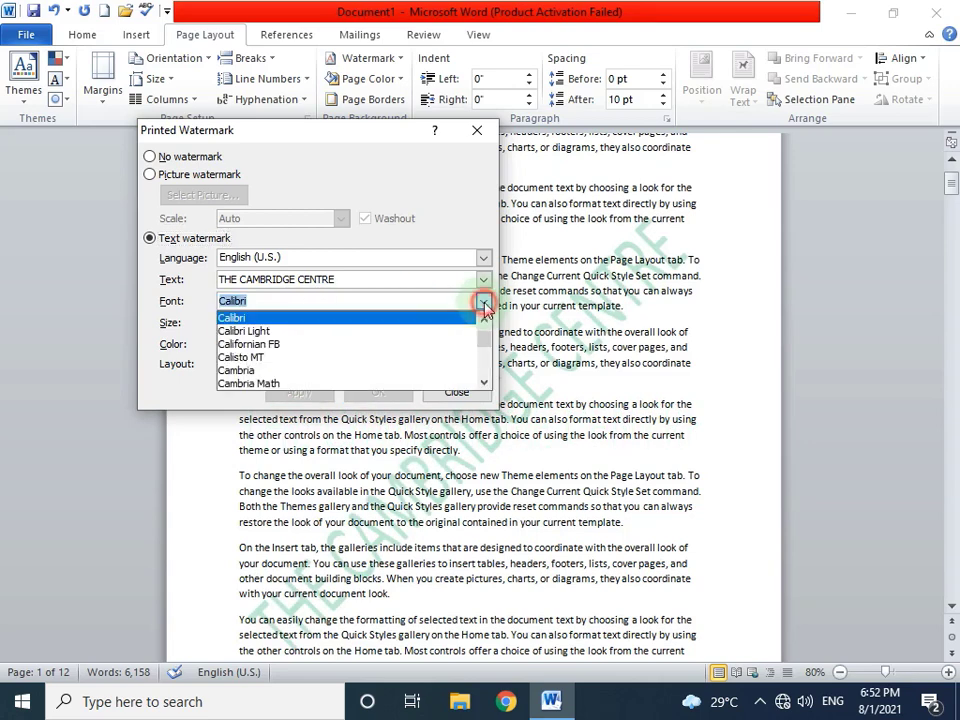
pyautogui.click(369, 361)
pyautogui.click(298, 392)
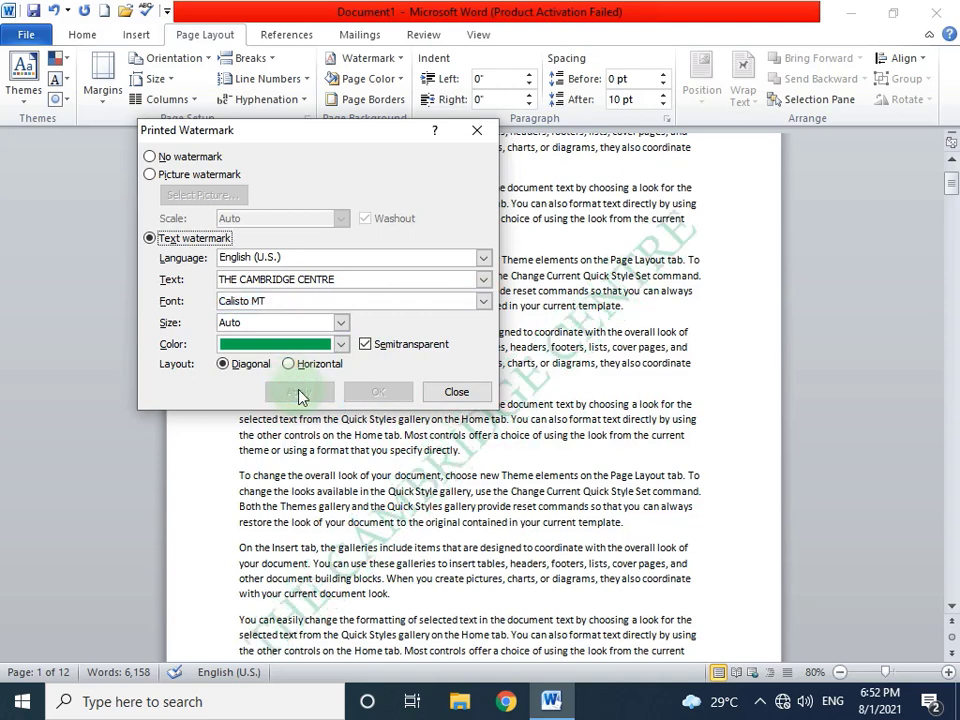
pyautogui.click(483, 301)
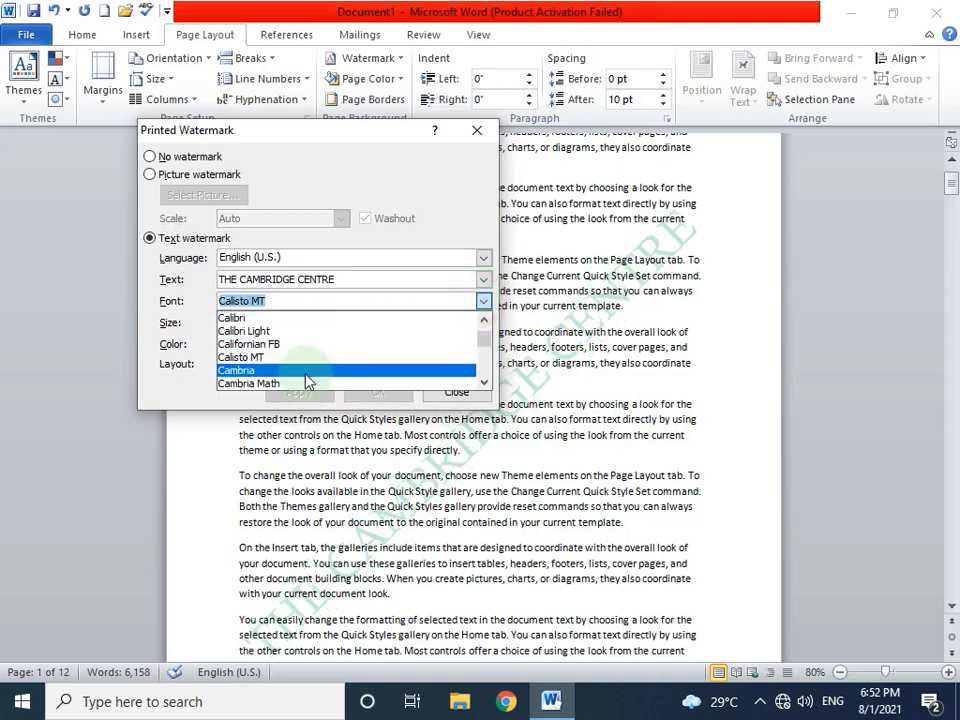
pyautogui.click(308, 378)
pyautogui.click(298, 392)
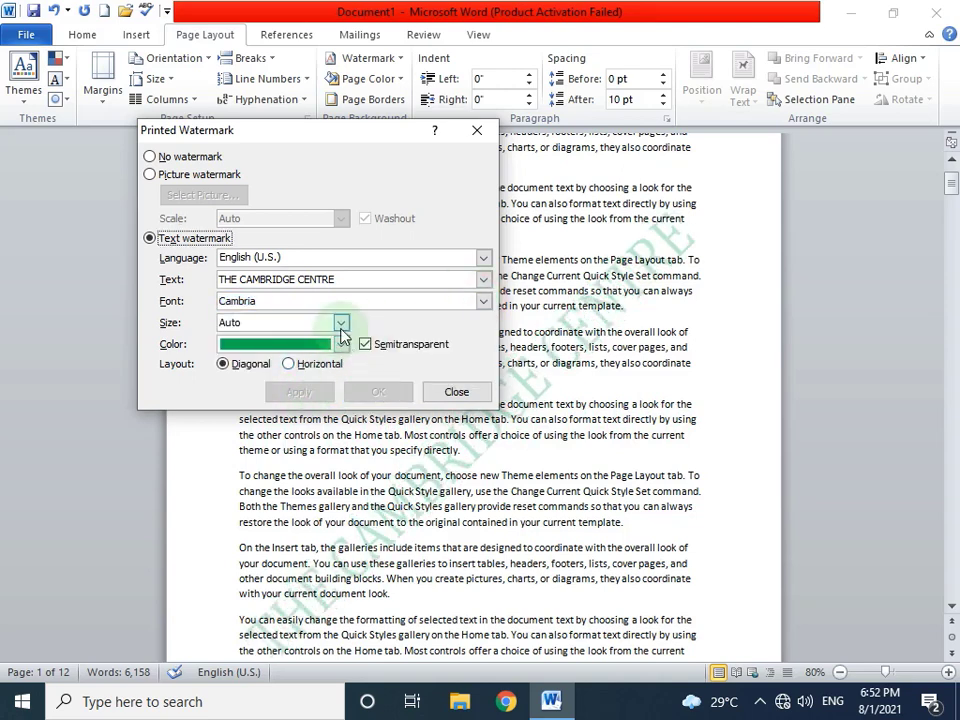
# Step: Apply watermark size 40, then revert to Auto, and close the dialog
pyautogui.click(341, 322)
pyautogui.click(285, 364)
pyautogui.click(309, 392)
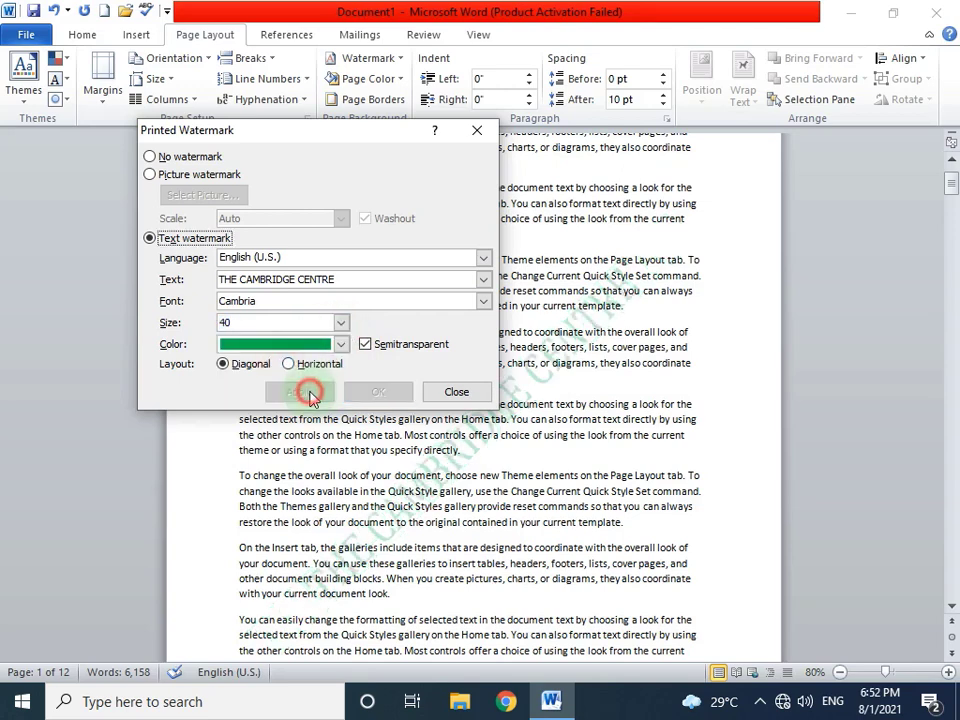
pyautogui.click(341, 322)
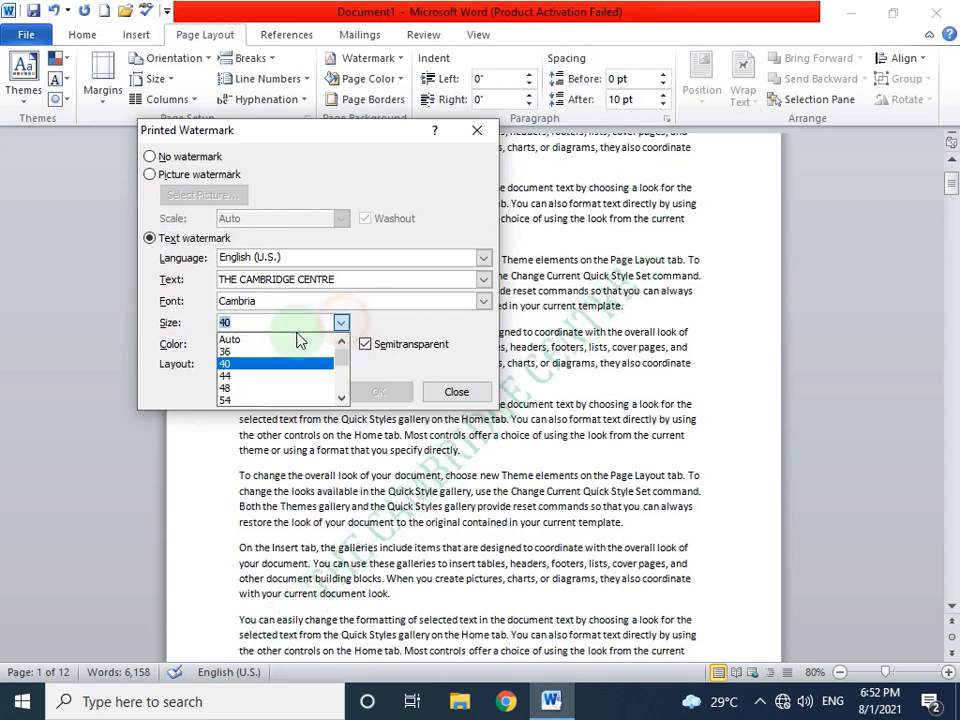
pyautogui.click(287, 345)
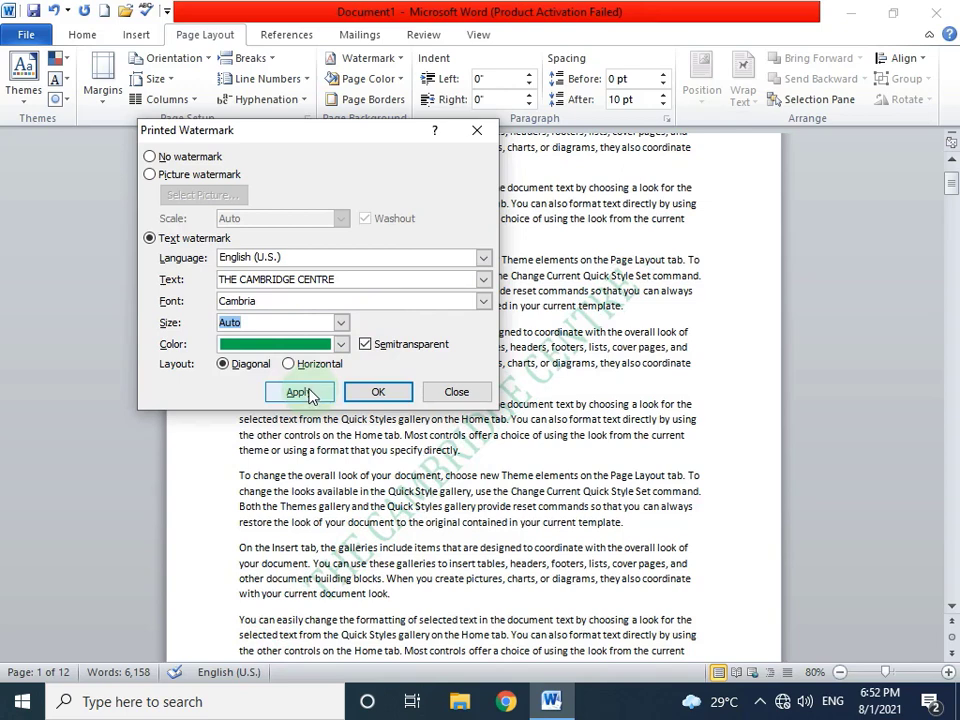
pyautogui.click(300, 392)
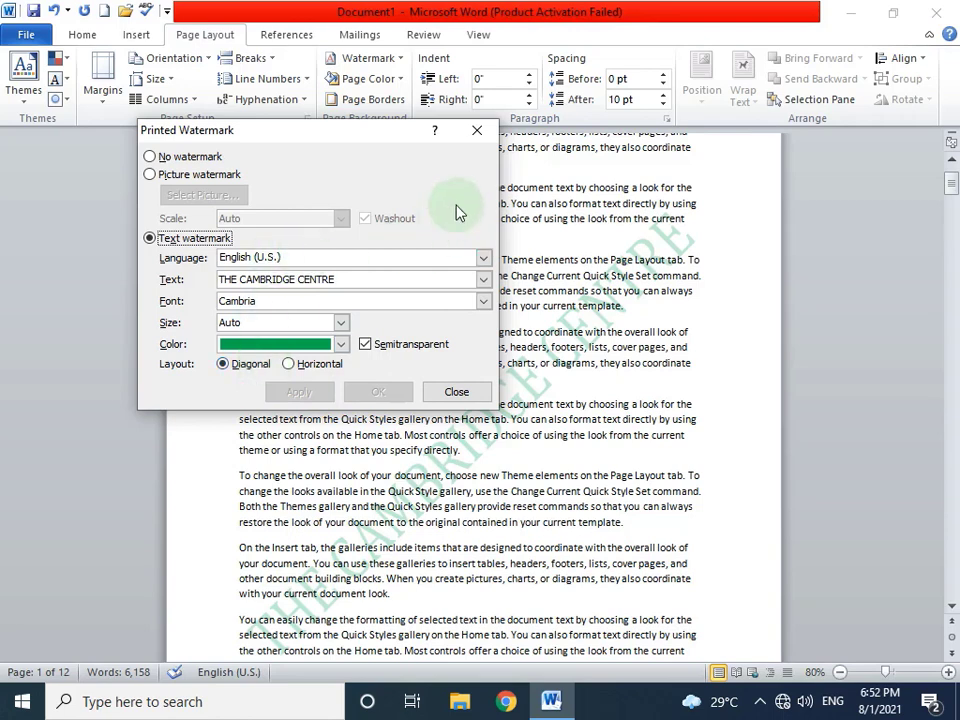
pyautogui.click(466, 398)
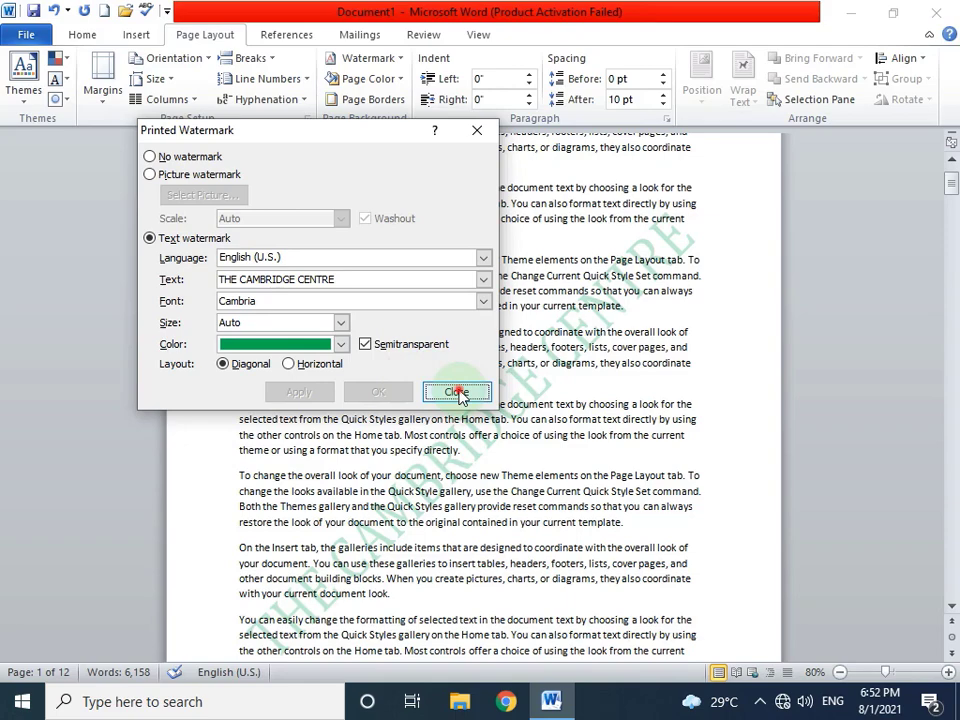
pyautogui.click(459, 392)
# Step: Scroll through the pages to check the green watermark, then back toward the start
pyautogui.scroll(-2, 479, 372)
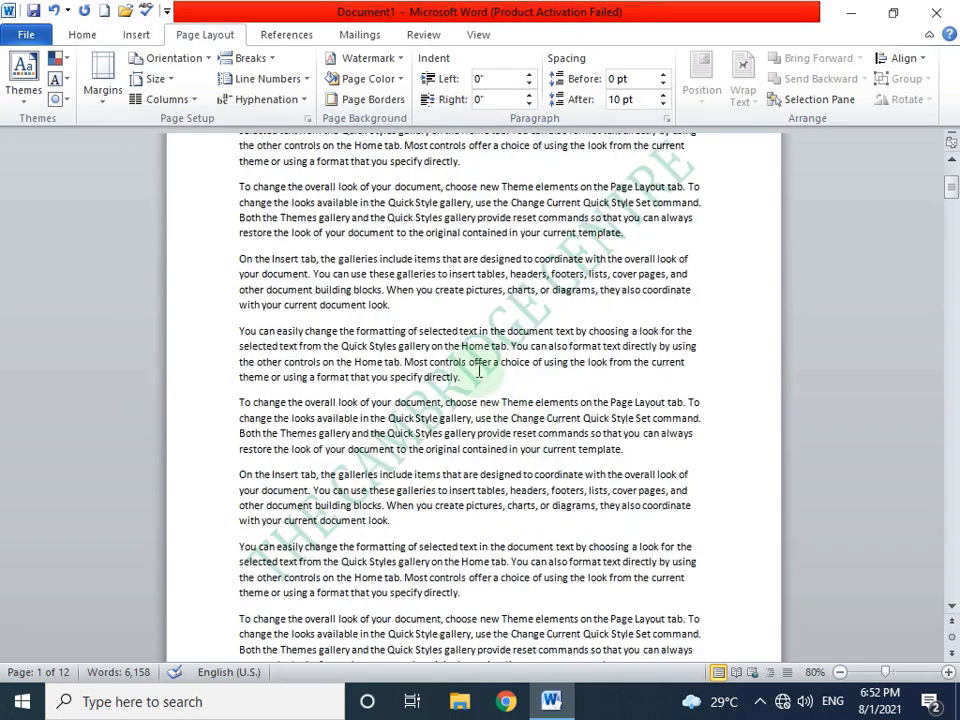
pyautogui.scroll(-5, 479, 372)
pyautogui.scroll(-5, 437, 432)
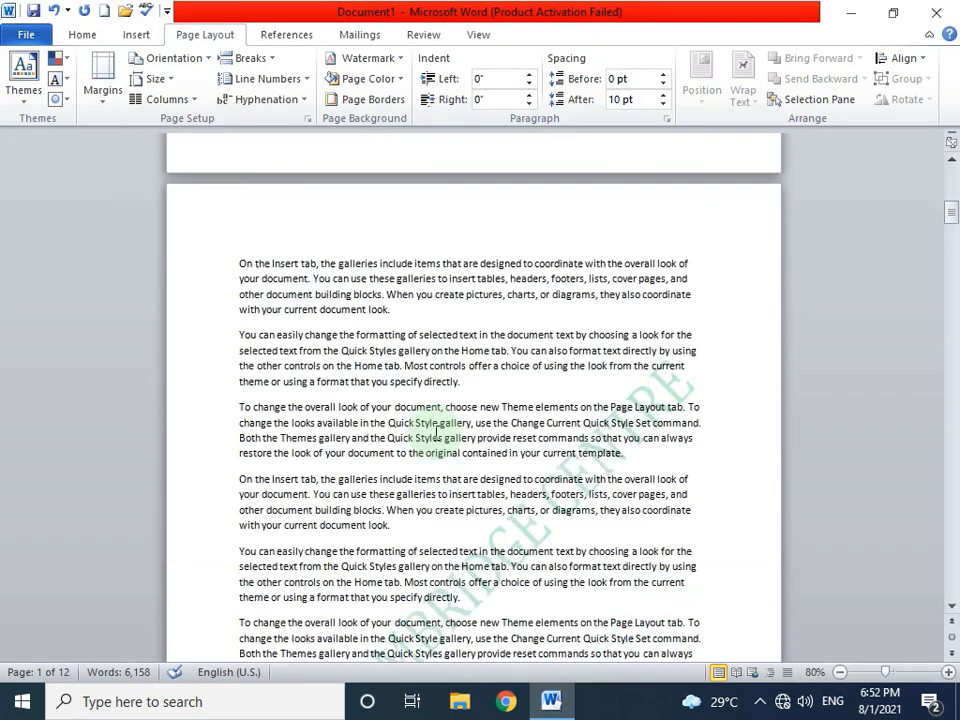
pyautogui.scroll(-5, 437, 432)
pyautogui.scroll(-5, 431, 440)
pyautogui.scroll(-5, 431, 440)
pyautogui.scroll(-5, 430, 440)
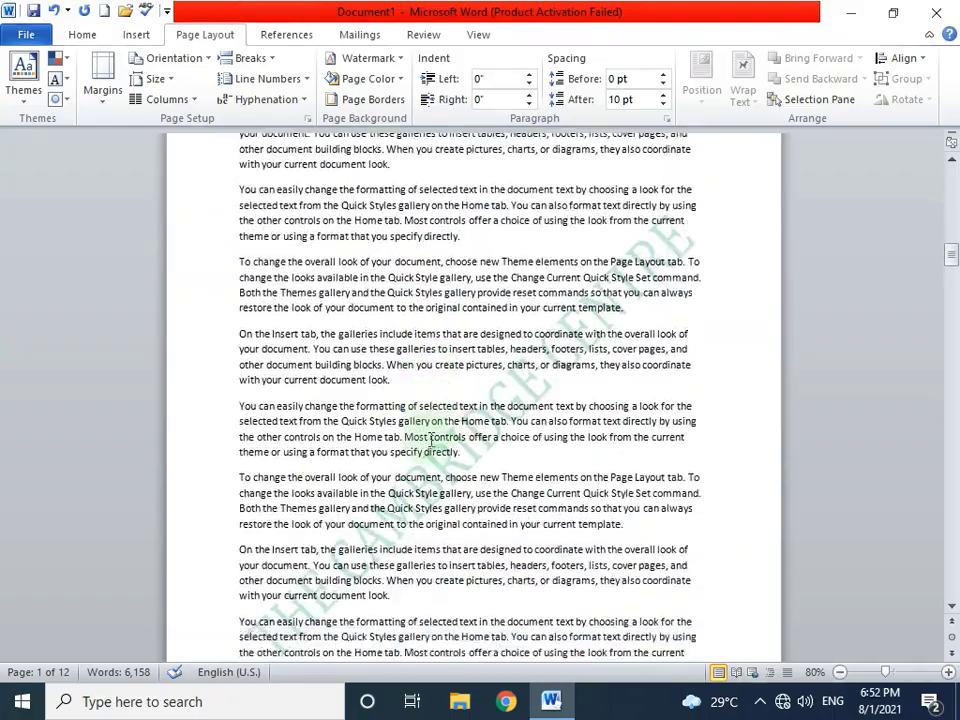
pyautogui.scroll(-5, 431, 440)
pyautogui.scroll(-5, 431, 440)
pyautogui.scroll(-5, 431, 440)
pyautogui.scroll(-5, 431, 440)
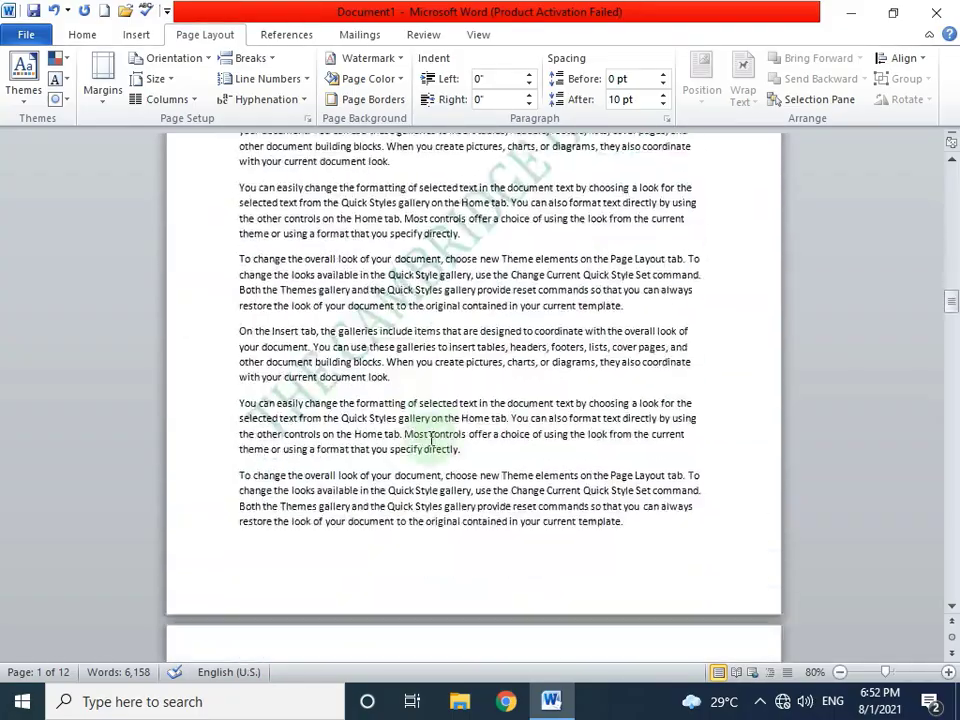
pyautogui.scroll(-5, 431, 440)
pyautogui.scroll(-5, 431, 440)
pyautogui.scroll(-5, 431, 440)
pyautogui.scroll(-5, 683, 436)
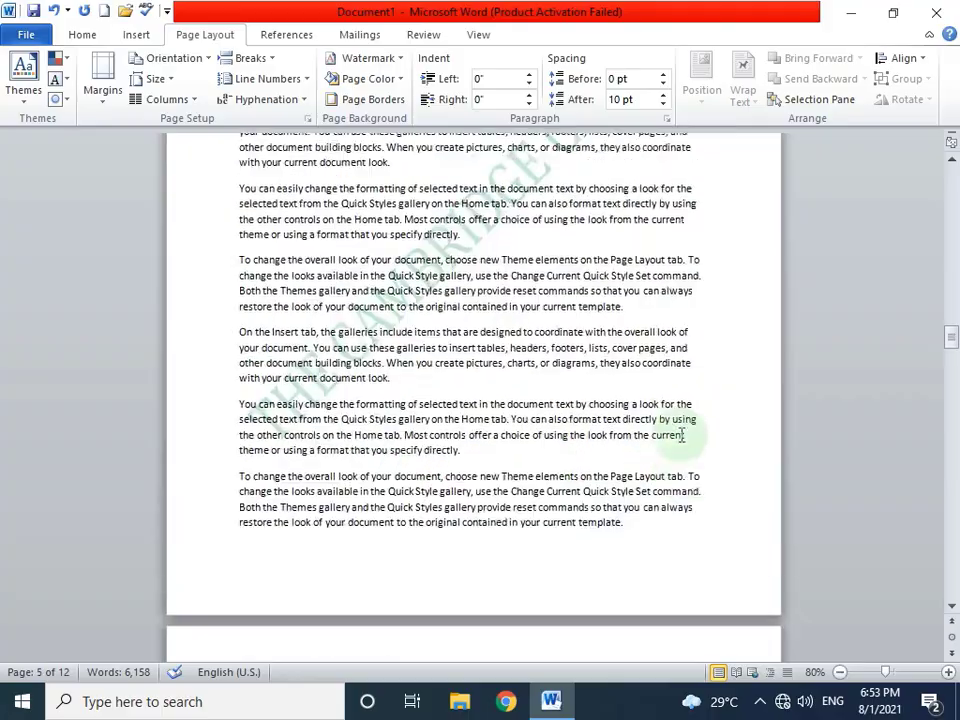
pyautogui.scroll(5, 683, 436)
pyautogui.scroll(5, 681, 425)
pyautogui.scroll(5, 680, 415)
pyautogui.scroll(5, 680, 415)
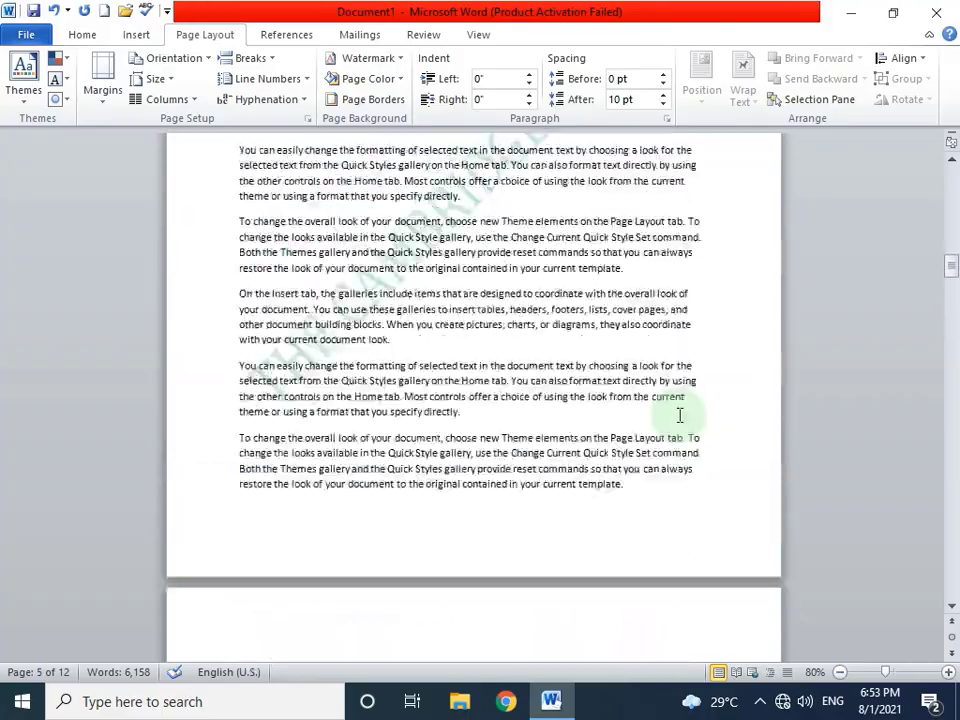
pyautogui.scroll(5, 679, 415)
pyautogui.scroll(5, 679, 415)
pyautogui.scroll(5, 679, 415)
pyautogui.scroll(5, 679, 415)
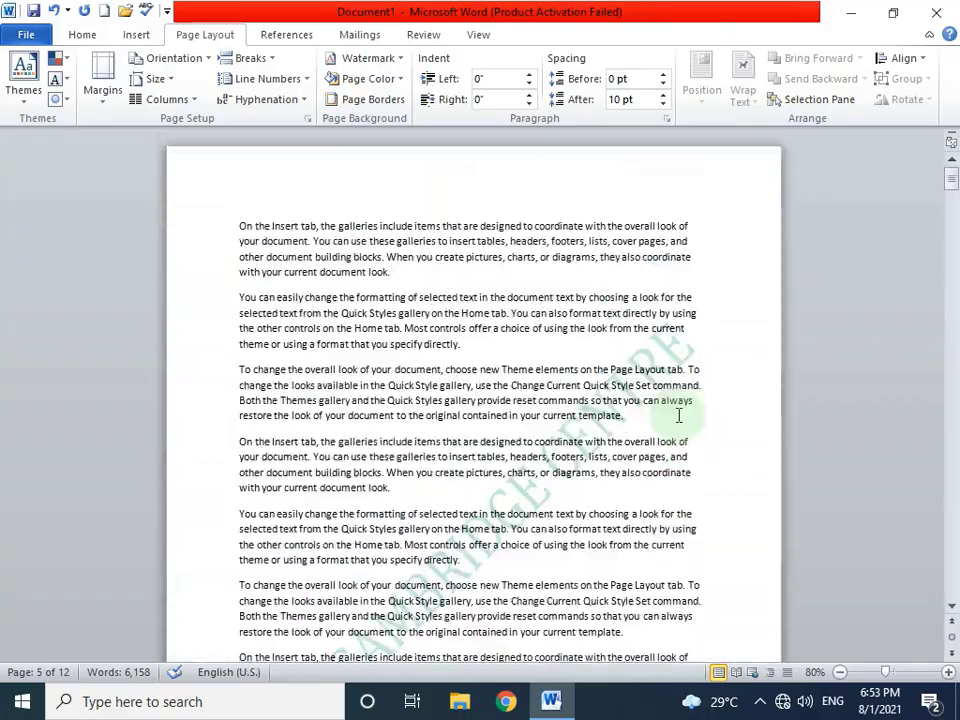
# Step: Remove the existing watermark and start a custom text watermark replacing ASAP with THE CAMBRIDGE CENTRE
pyautogui.click(357, 57)
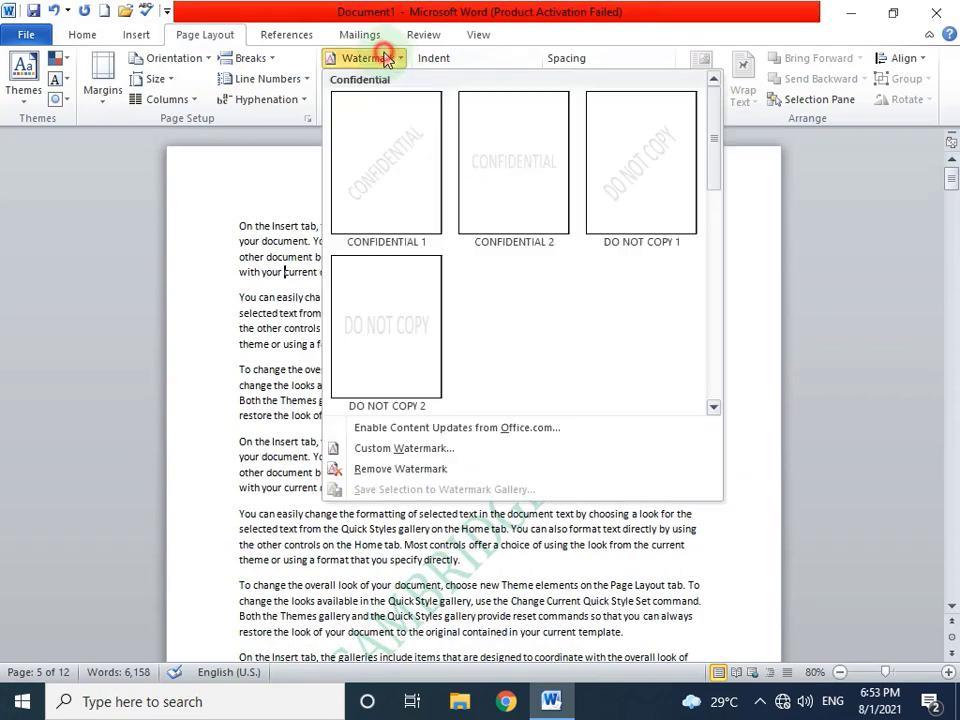
pyautogui.click(366, 468)
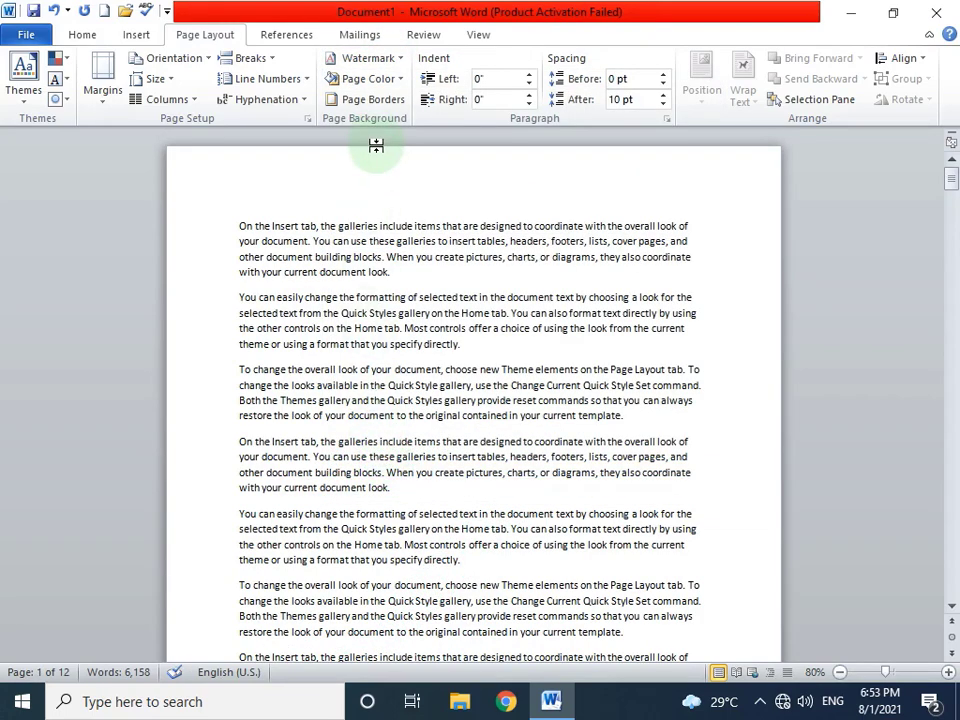
pyautogui.click(384, 60)
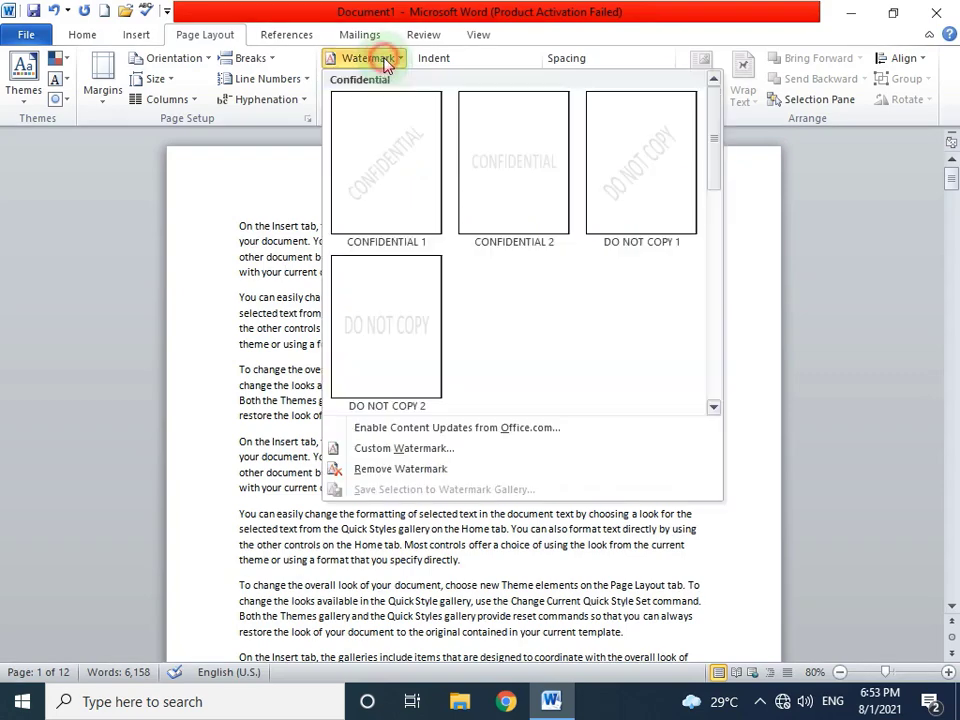
pyautogui.click(401, 448)
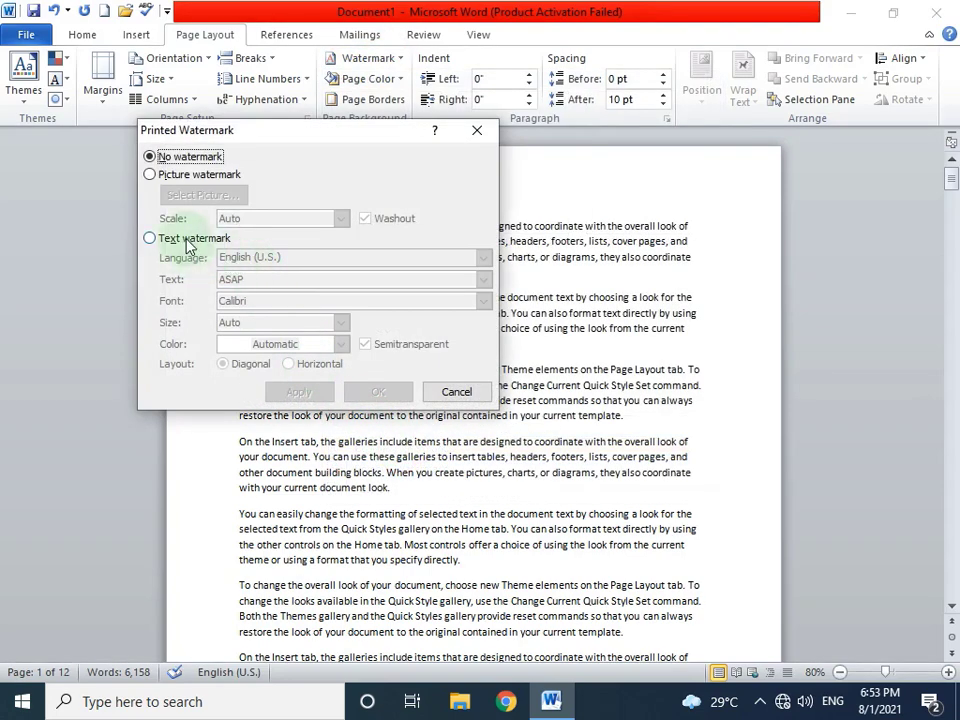
pyautogui.click(186, 240)
pyautogui.doubleClick(250, 279)
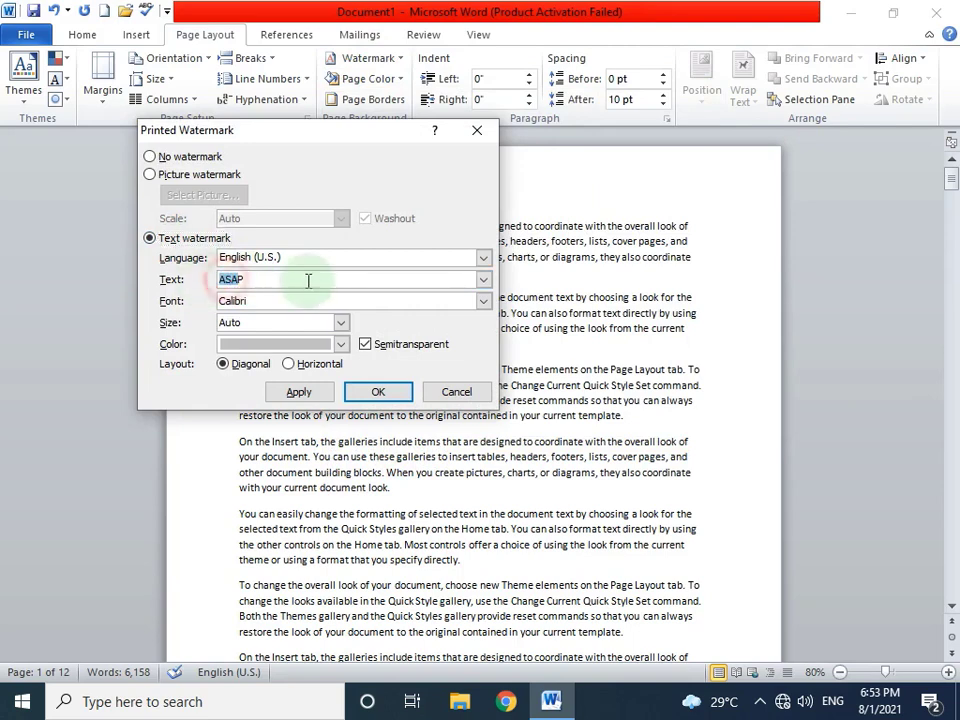
pyautogui.write('THE CAMBRIDGE CENTRE')
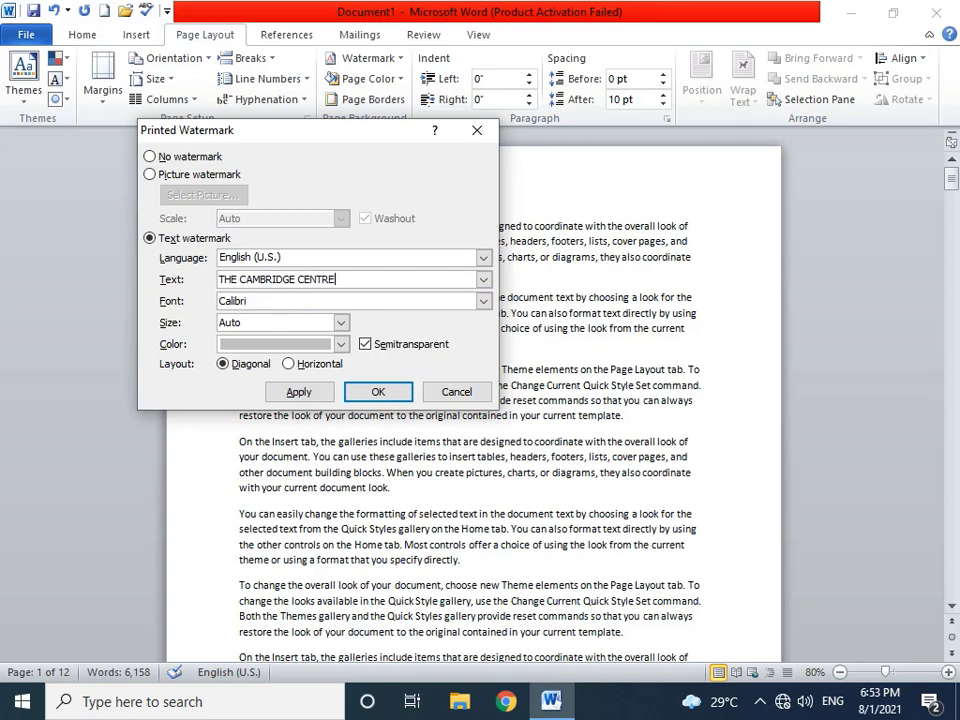
# Step: Apply a light blue, then a stronger blue watermark colour, then select No watermark
pyautogui.click(342, 345)
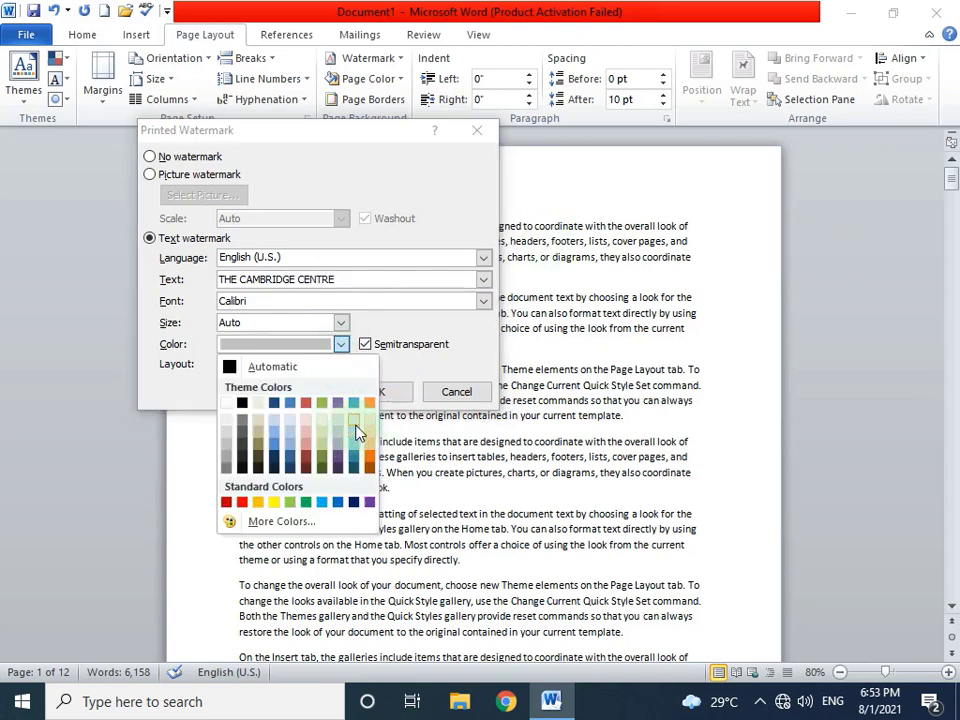
pyautogui.click(274, 430)
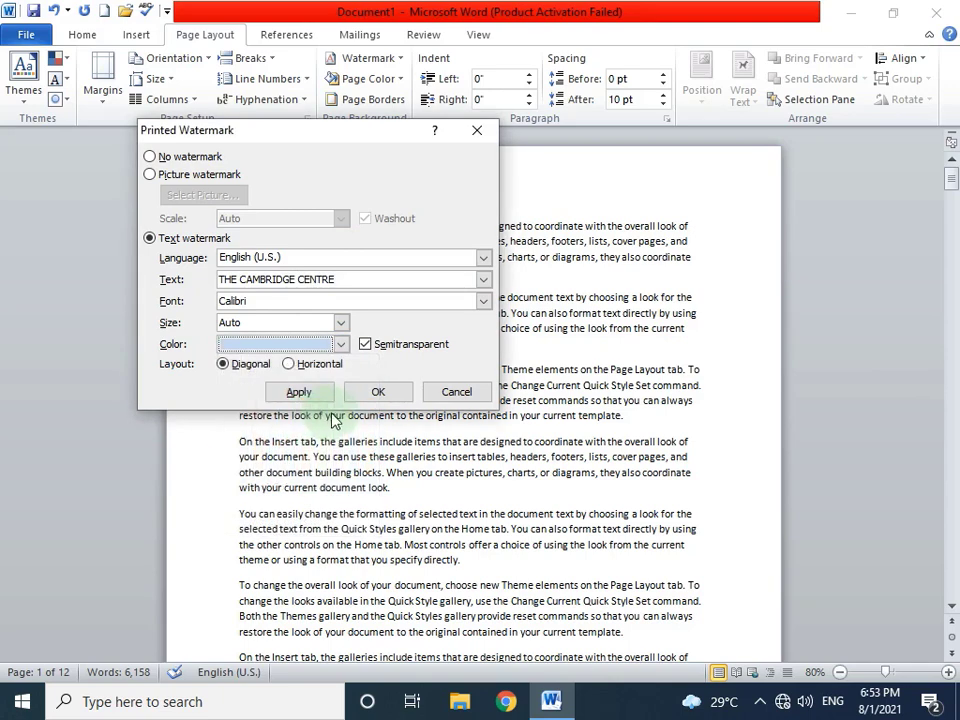
pyautogui.click(300, 395)
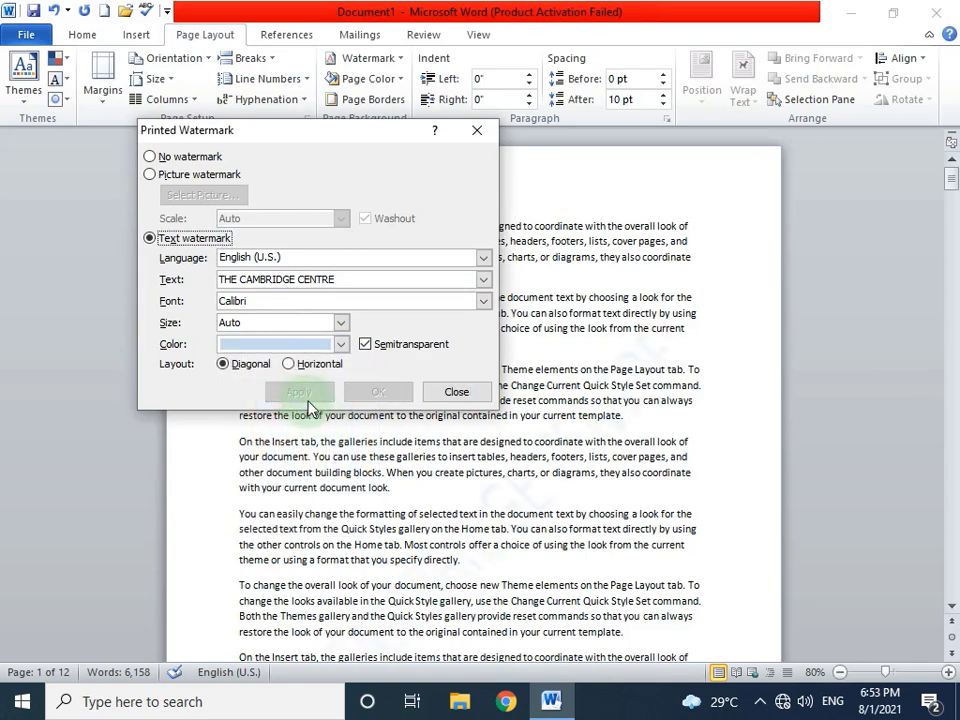
pyautogui.click(340, 345)
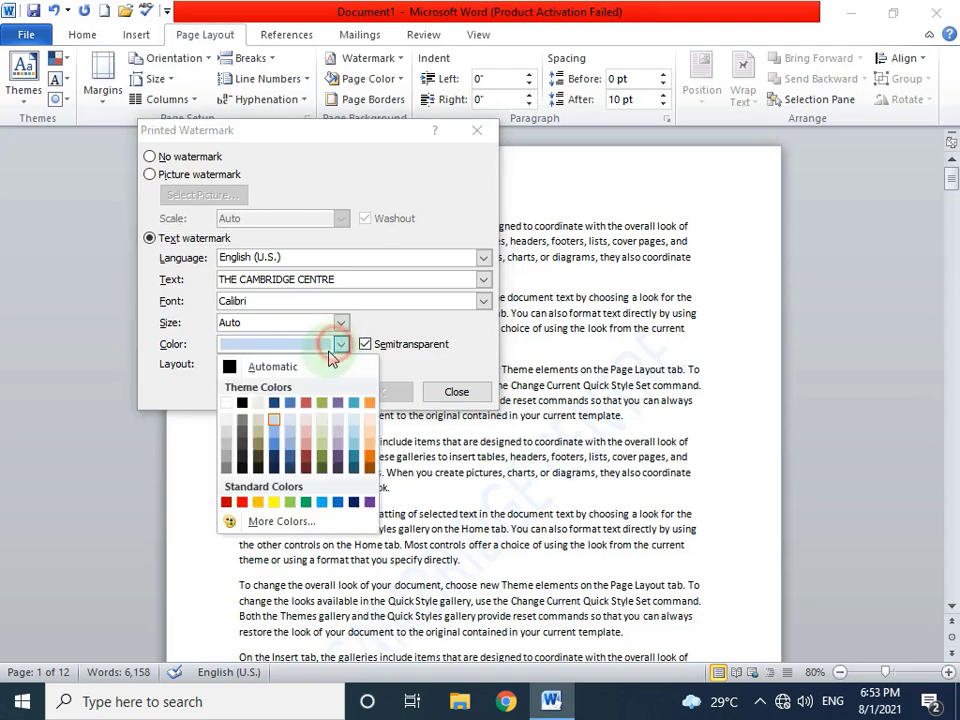
pyautogui.click(276, 432)
pyautogui.click(302, 392)
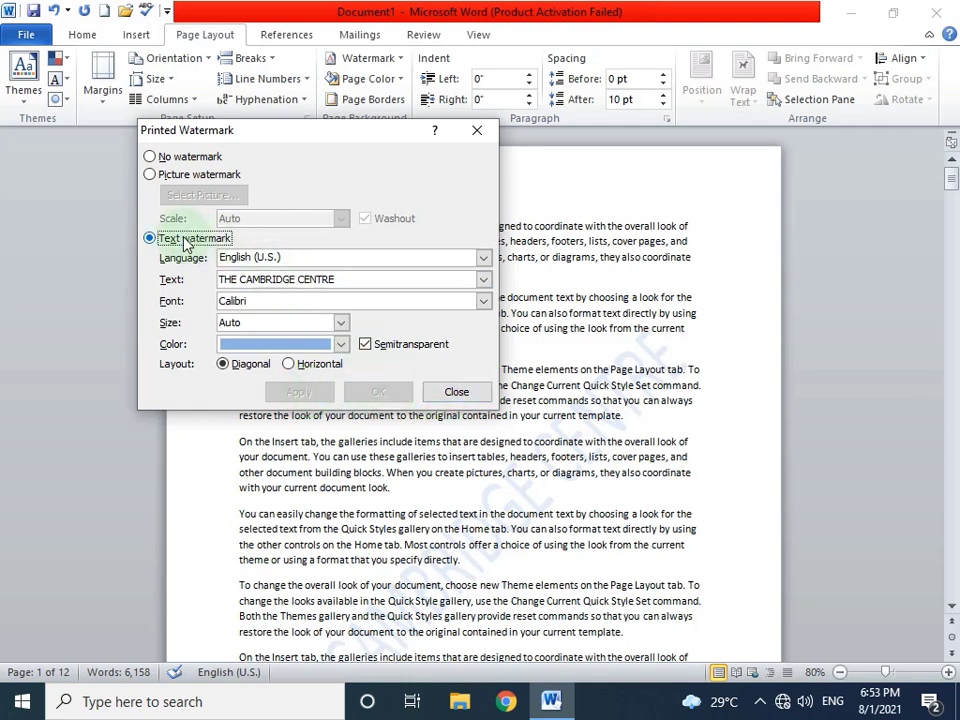
pyautogui.click(150, 156)
# Step: Apply No watermark, then choose Picture watermark and pick the logo image on the Desktop
pyautogui.click(318, 391)
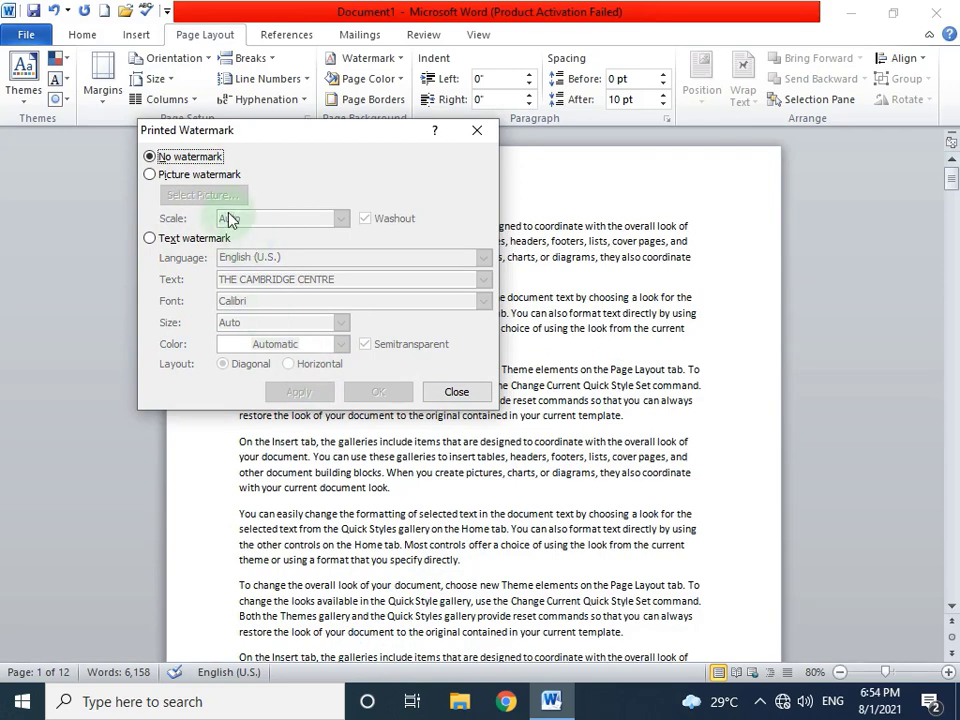
pyautogui.click(216, 176)
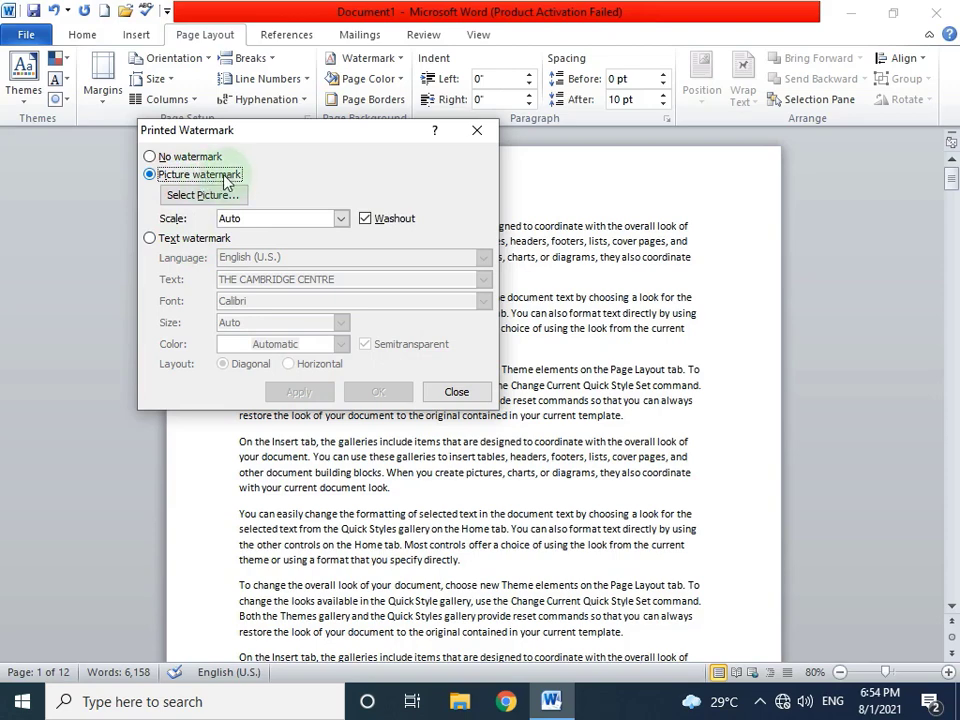
pyautogui.click(206, 195)
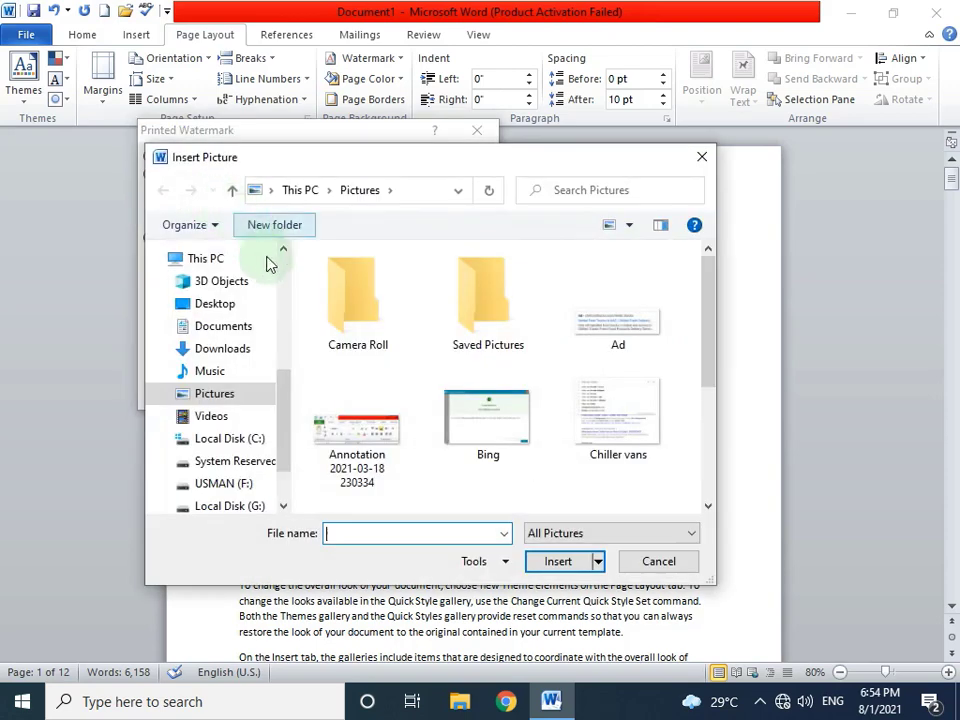
pyautogui.click(222, 304)
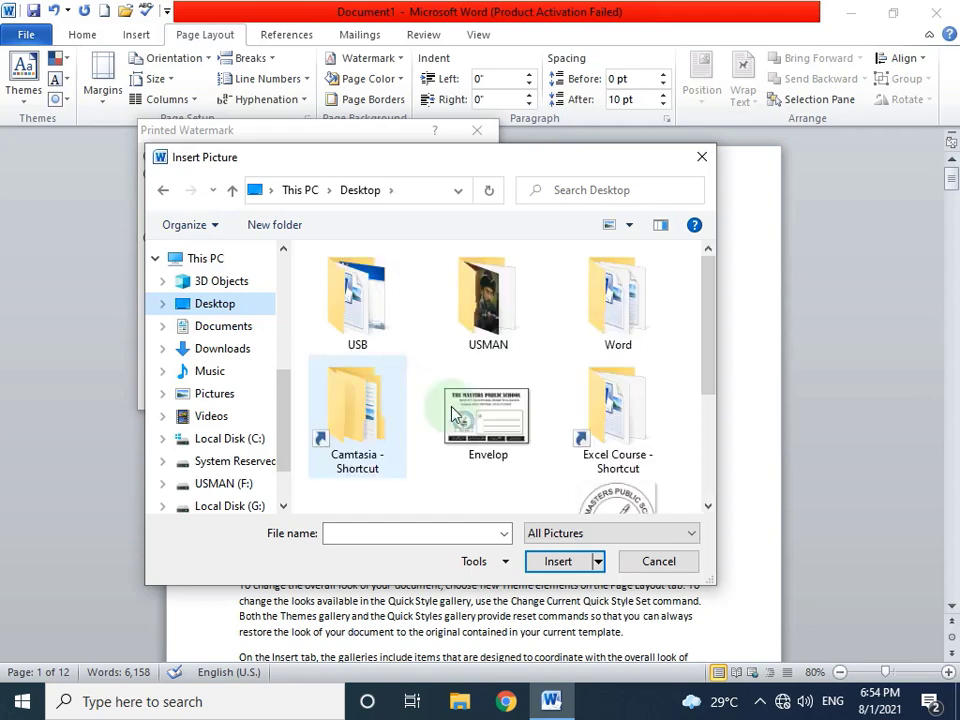
pyautogui.click(628, 500)
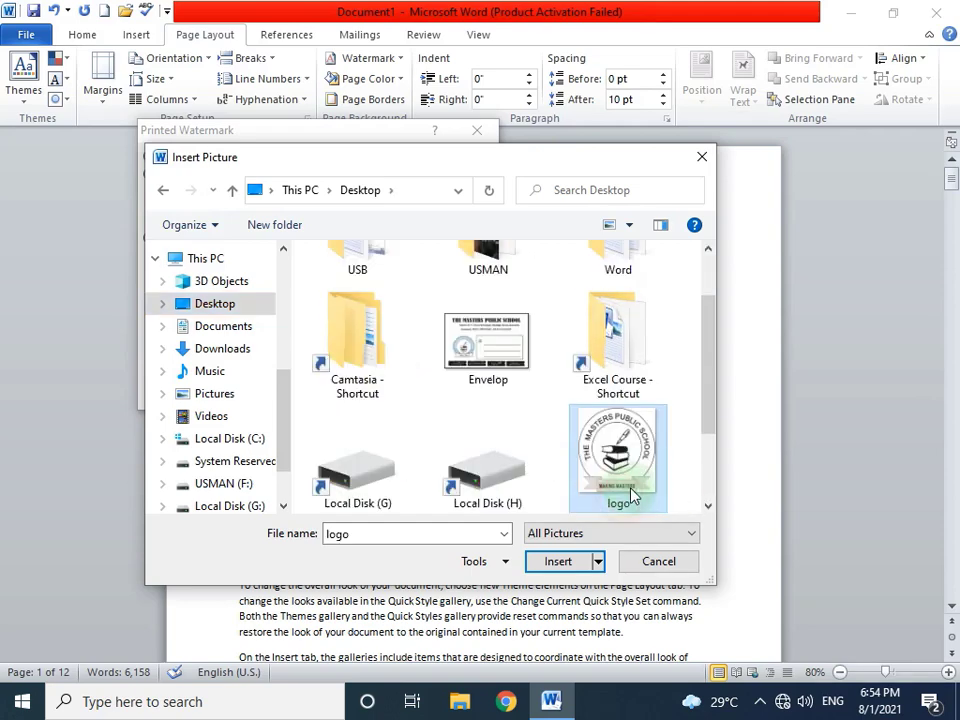
# Step: Apply logo.JPG as the picture watermark, toggle Washout off and back on, and close
pyautogui.click(556, 561)
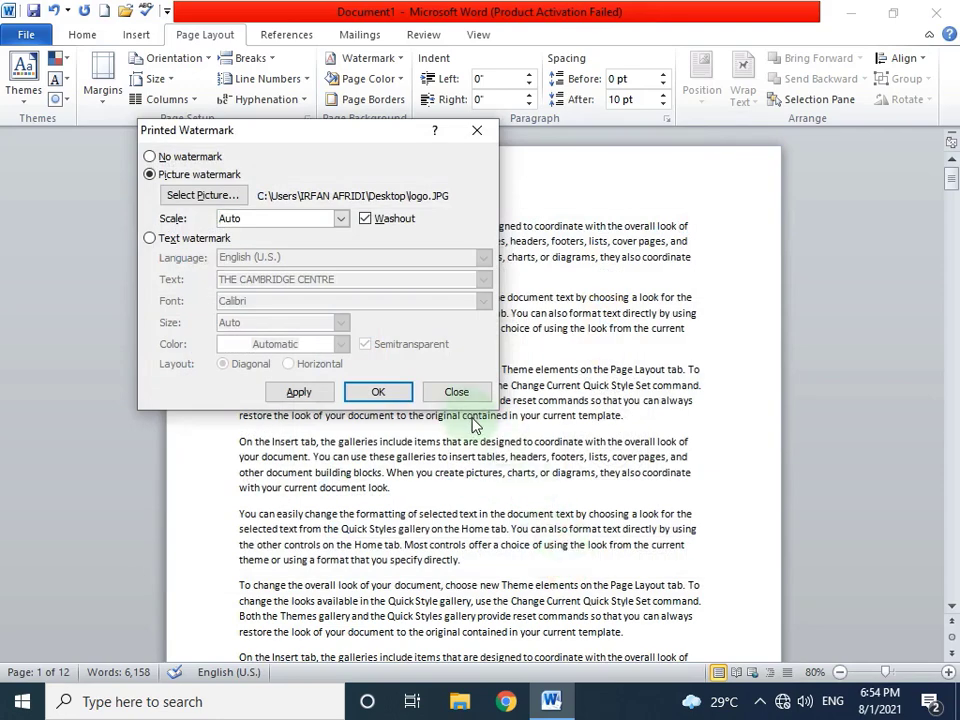
pyautogui.click(311, 395)
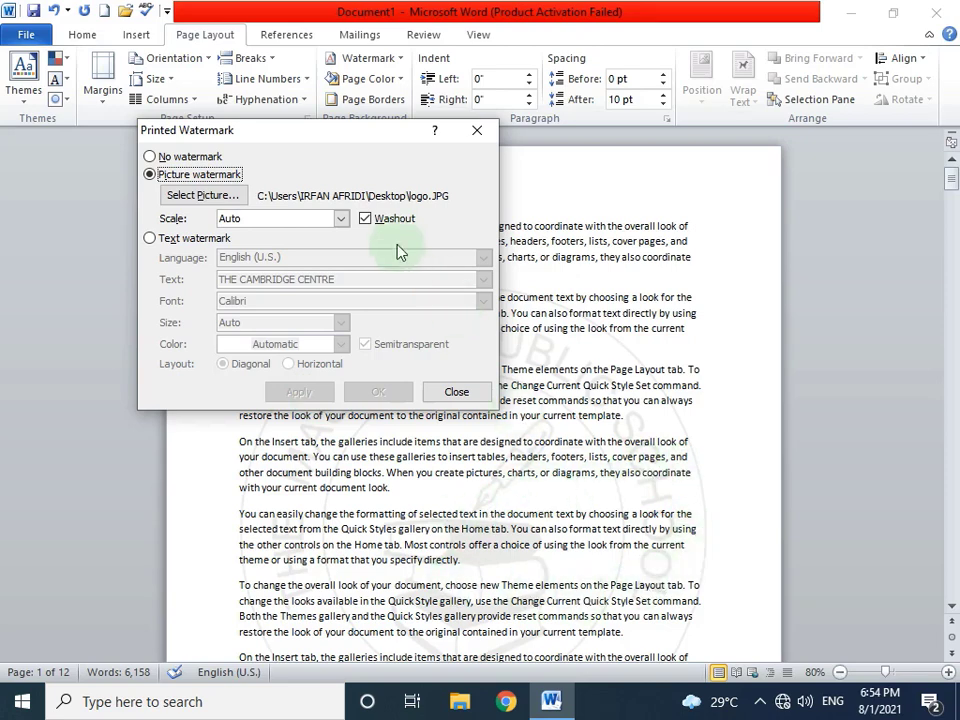
pyautogui.click(378, 218)
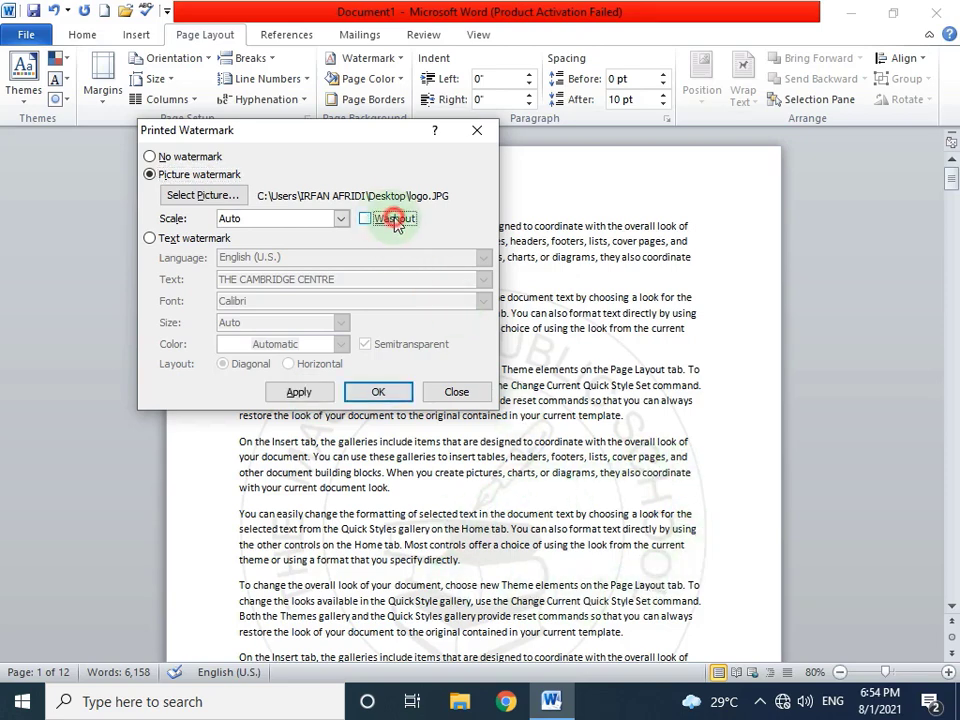
pyautogui.click(313, 393)
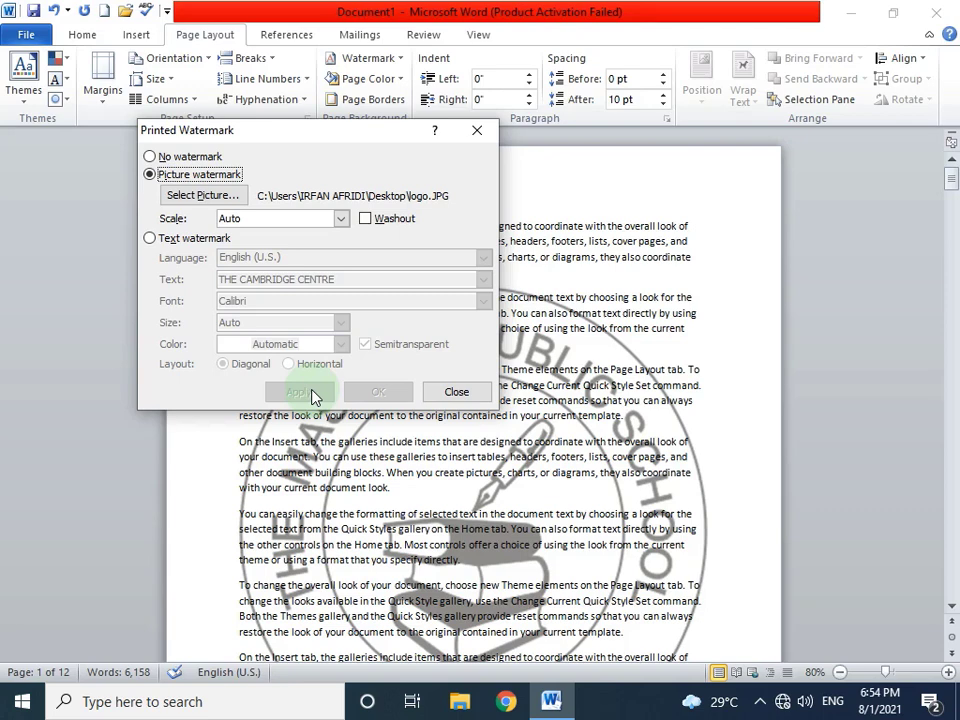
pyautogui.click(367, 219)
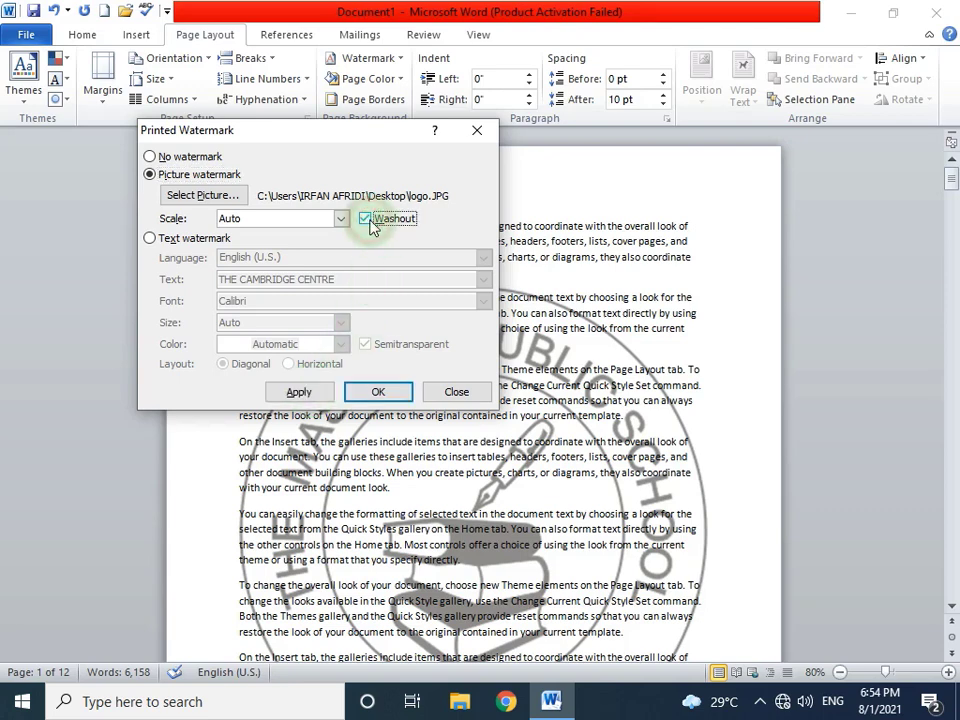
pyautogui.click(312, 393)
pyautogui.click(458, 392)
# Step: Review the logo watermark on later pages, return to page 1, and reopen the Watermark gallery
pyautogui.scroll(-3, 405, 435)
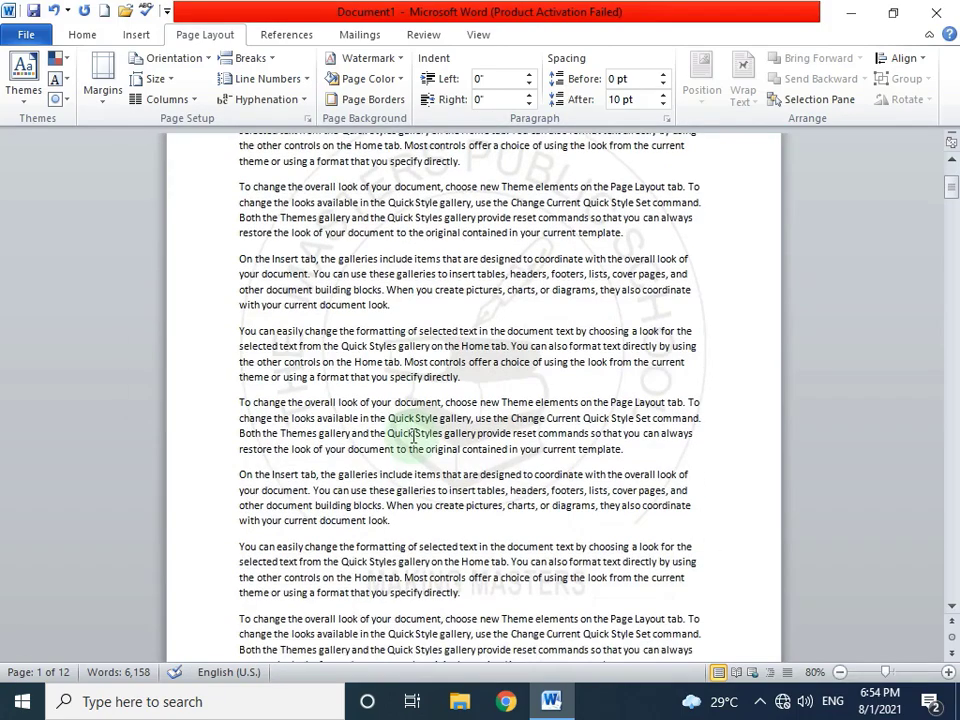
pyautogui.scroll(-3, 400, 437)
pyautogui.scroll(-3, 397, 437)
pyautogui.scroll(-3, 395, 437)
pyautogui.scroll(-3, 397, 435)
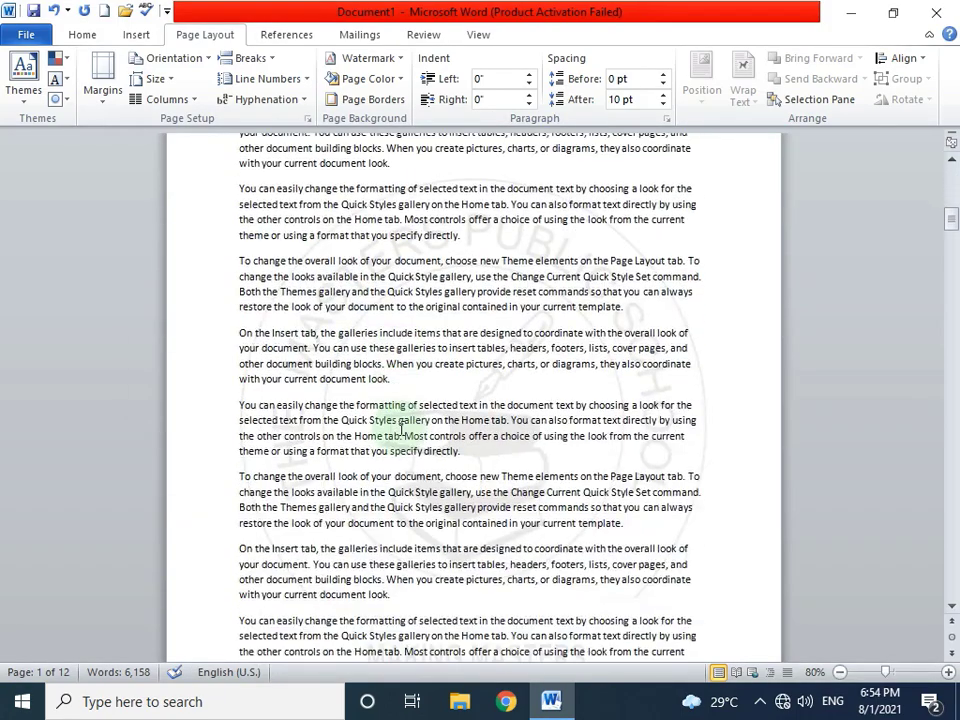
pyautogui.scroll(-3, 398, 433)
pyautogui.scroll(-3, 400, 430)
pyautogui.scroll(-4, 401, 428)
pyautogui.scroll(-3, 400, 428)
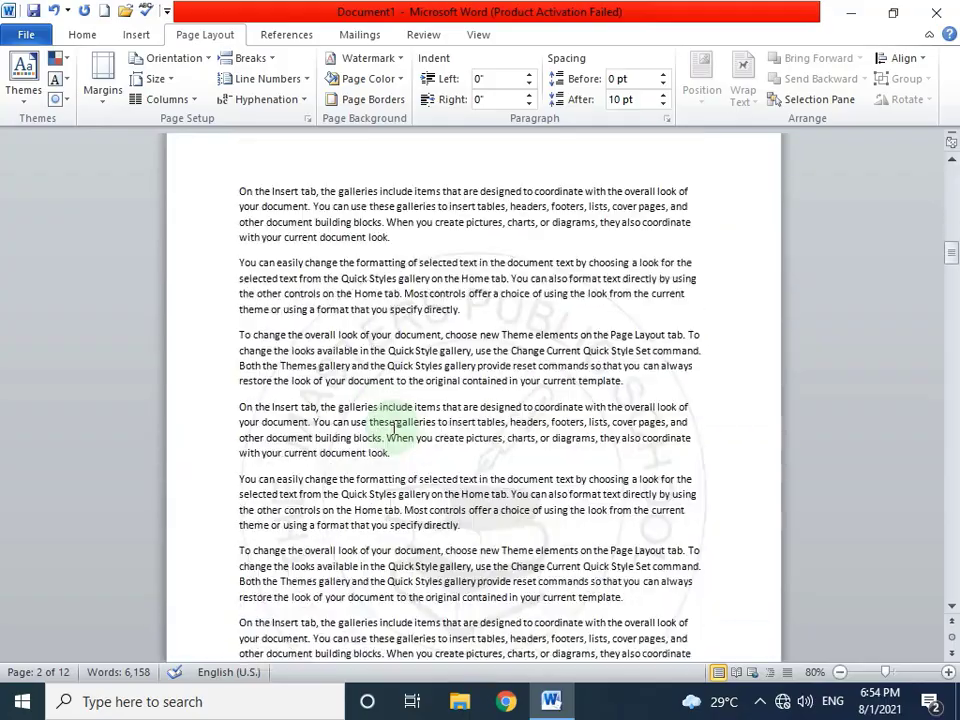
pyautogui.scroll(-3, 398, 428)
pyautogui.scroll(-6, 395, 427)
pyautogui.scroll(-3, 393, 440)
pyautogui.scroll(-3, 391, 460)
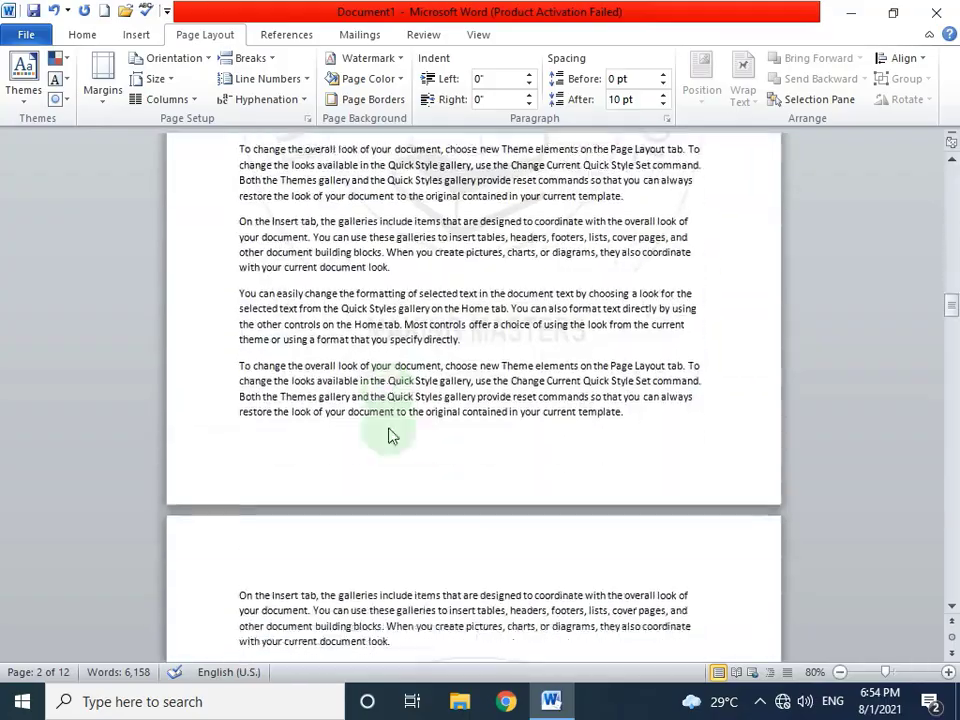
pyautogui.scroll(-3, 388, 428)
pyautogui.scroll(-3, 390, 424)
pyautogui.scroll(-3, 390, 427)
pyautogui.scroll(-3, 395, 430)
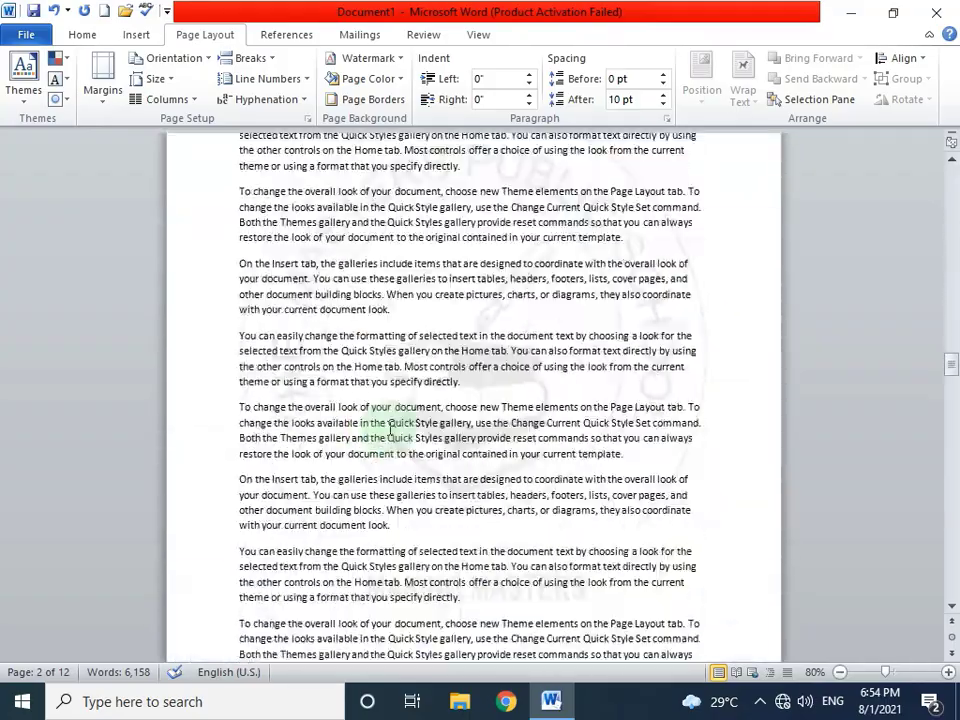
pyautogui.scroll(-3, 392, 432)
pyautogui.scroll(-3, 391, 428)
pyautogui.scroll(-3, 391, 428)
pyautogui.scroll(-3, 390, 432)
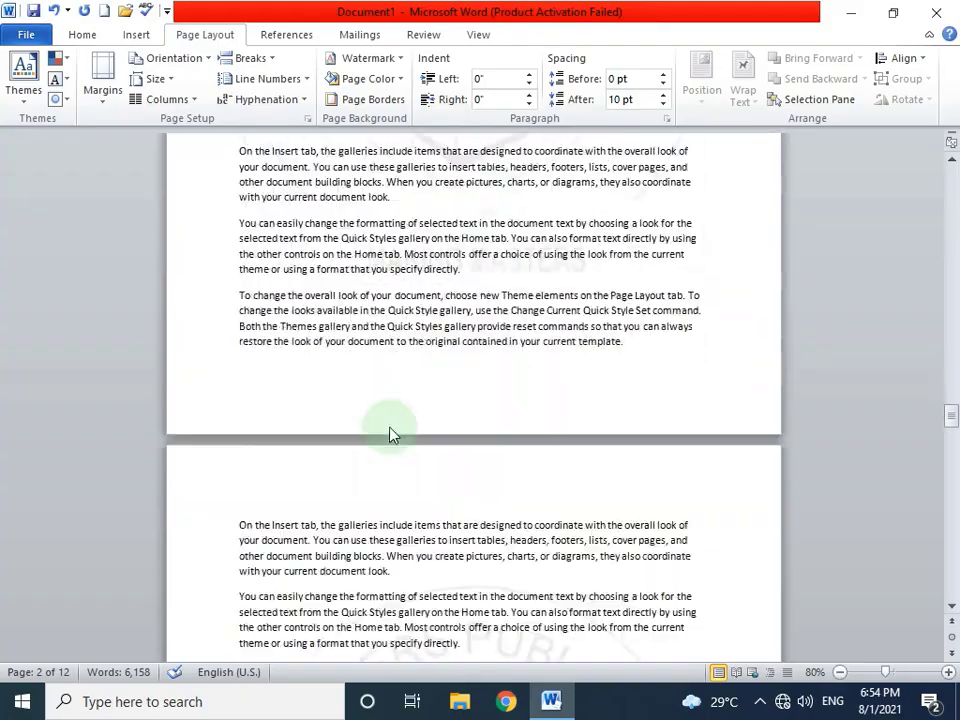
pyautogui.scroll(-3, 390, 435)
pyautogui.scroll(-3, 393, 432)
pyautogui.scroll(-3, 393, 432)
pyautogui.scroll(-3, 392, 426)
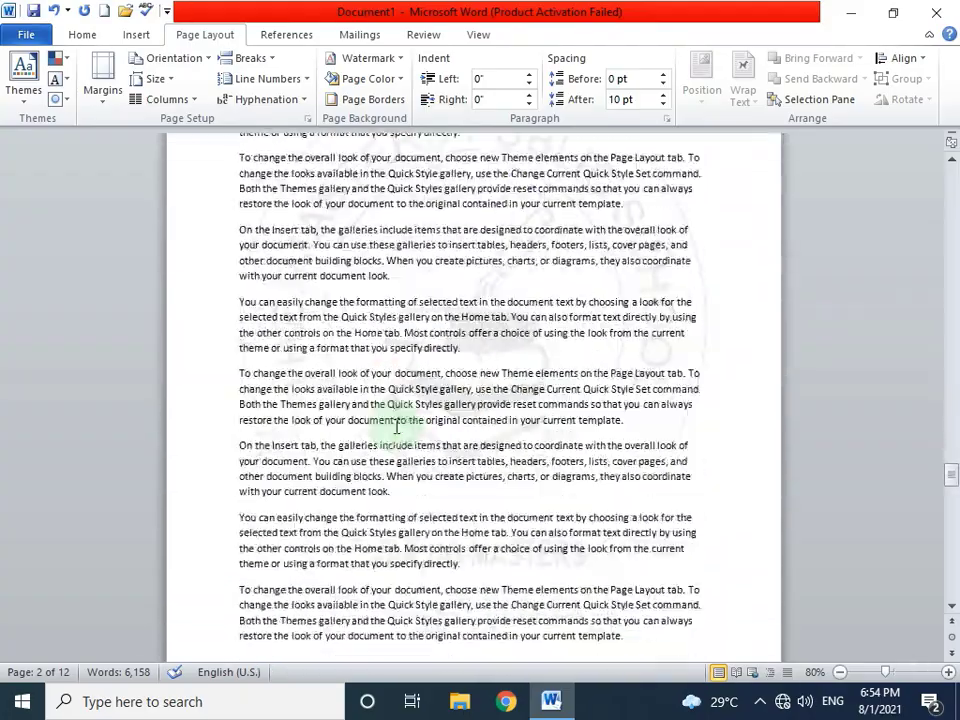
pyautogui.scroll(-3, 396, 426)
pyautogui.scroll(-3, 394, 433)
pyautogui.scroll(-5, 417, 432)
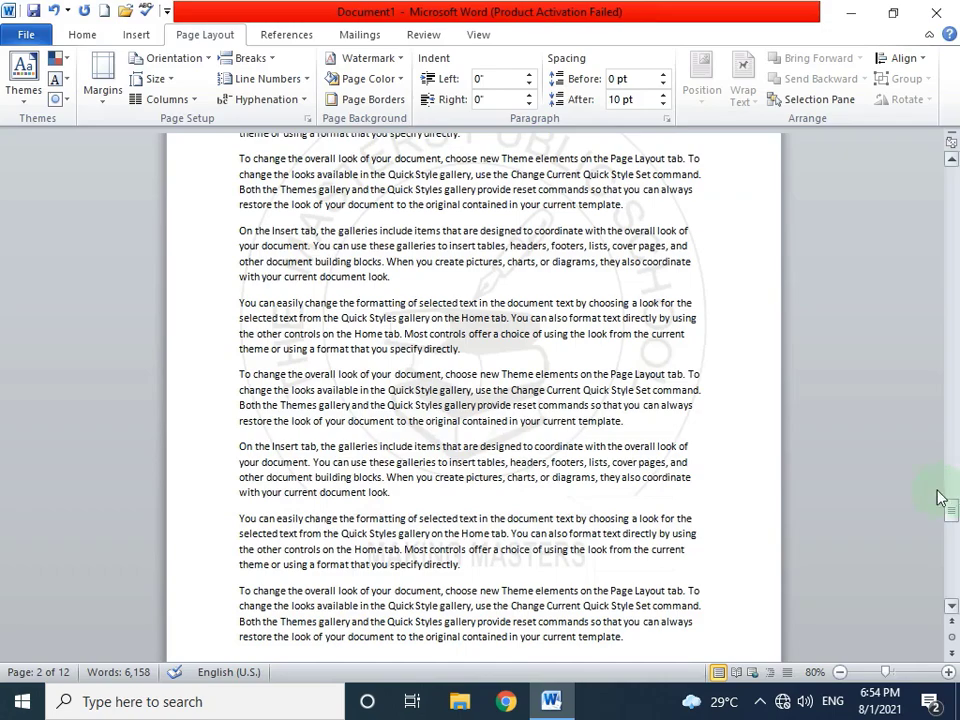
pyautogui.moveTo(940, 497); pyautogui.dragTo(950, 165)
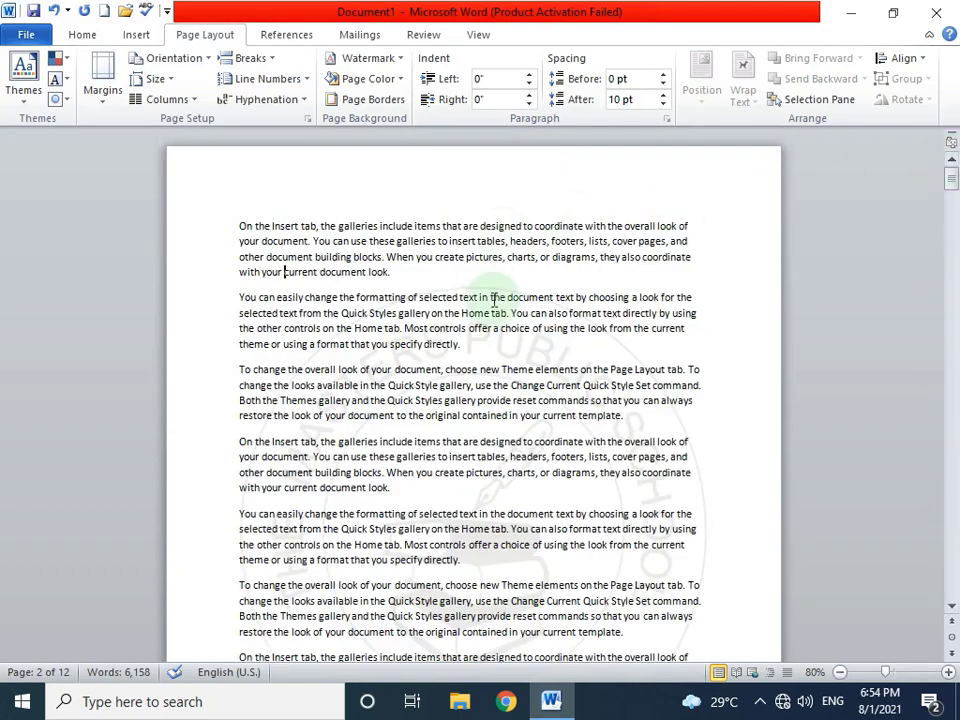
pyautogui.click(360, 58)
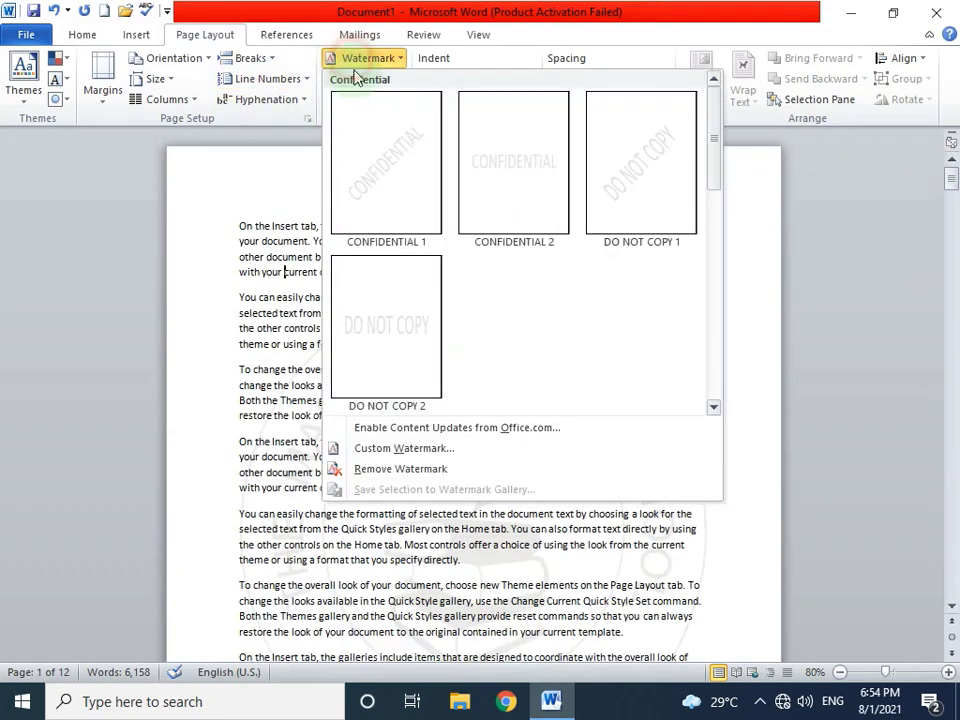
# Step: In Custom Watermark, switch to a picture watermark with 100% scale
pyautogui.click(378, 448)
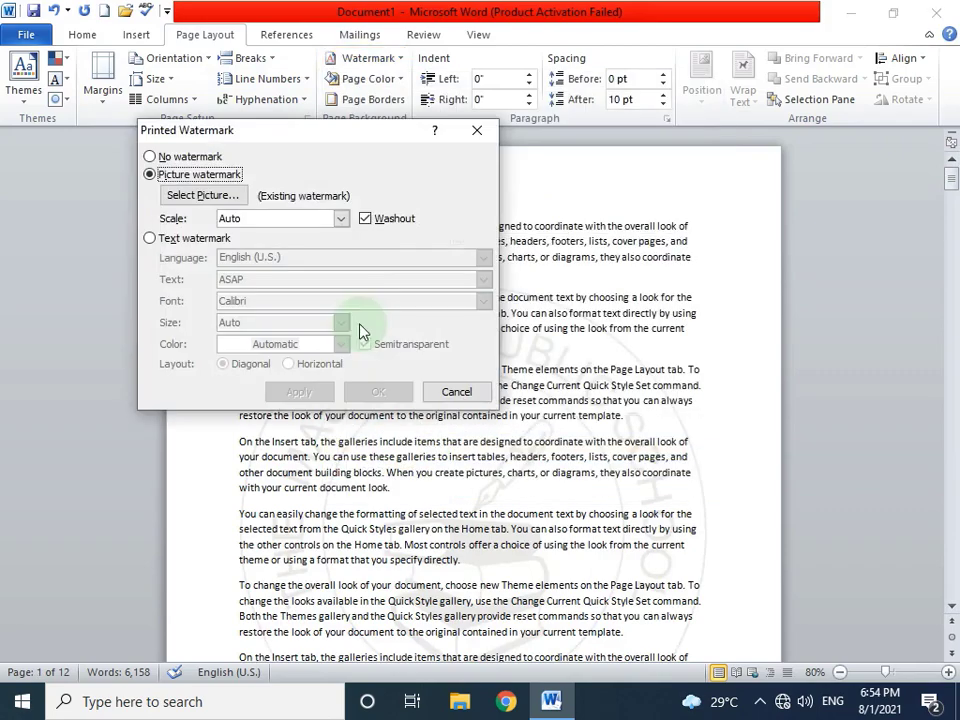
pyautogui.click(192, 158)
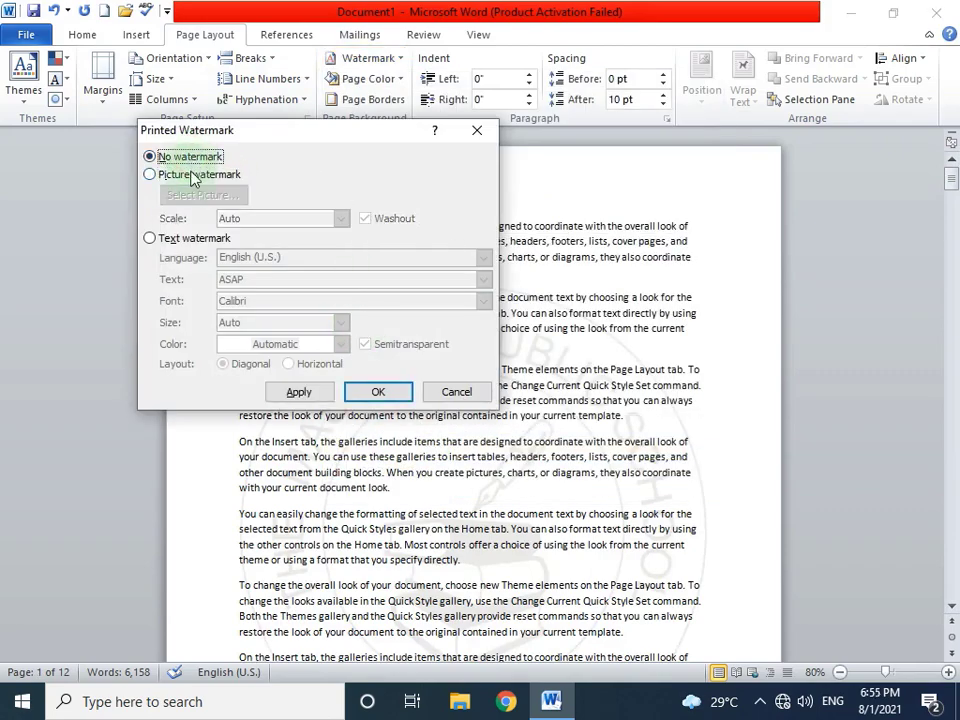
pyautogui.click(195, 178)
pyautogui.click(195, 197)
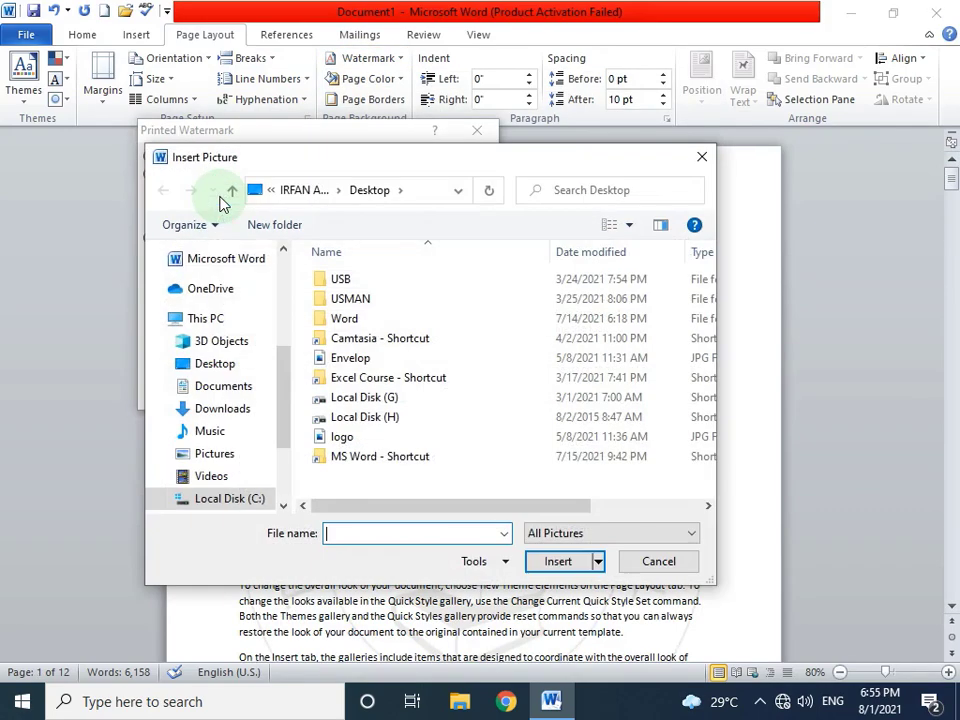
pyautogui.click(702, 157)
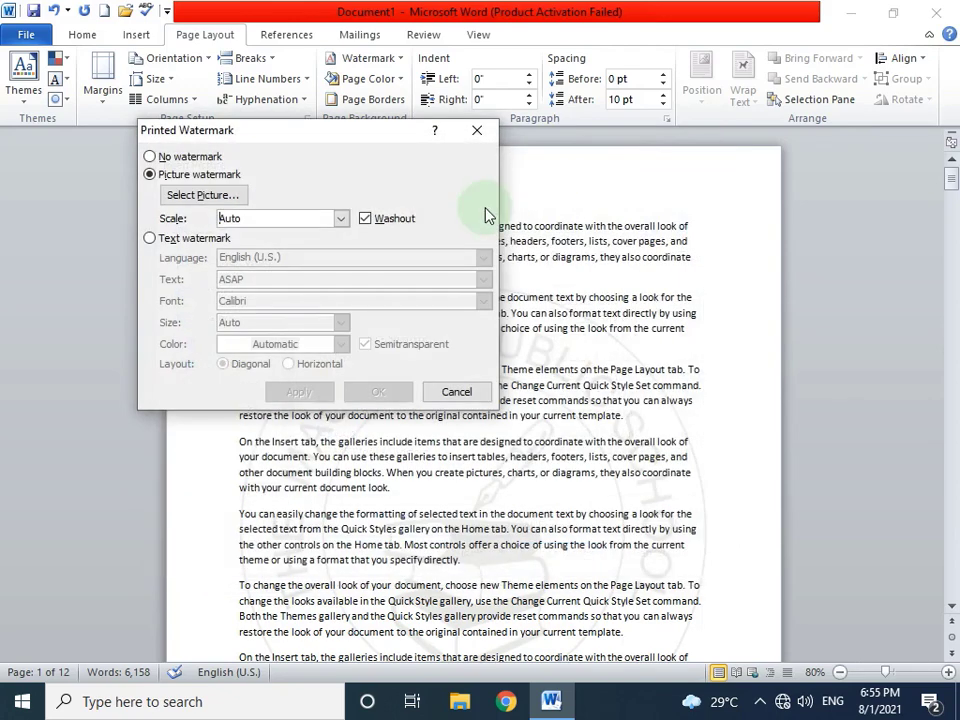
pyautogui.click(342, 218)
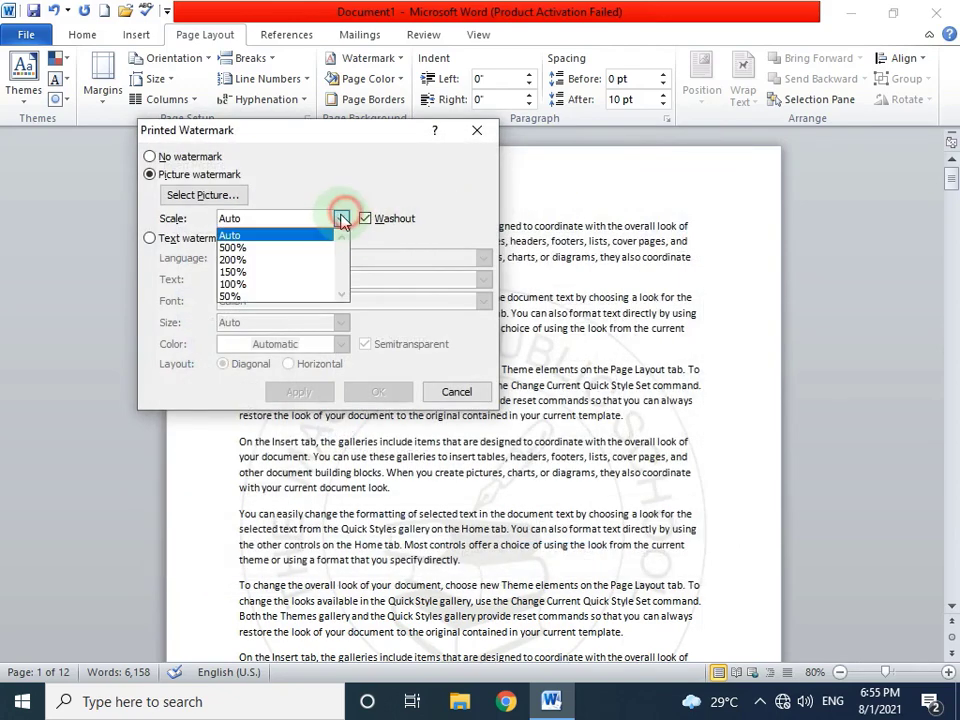
pyautogui.click(262, 285)
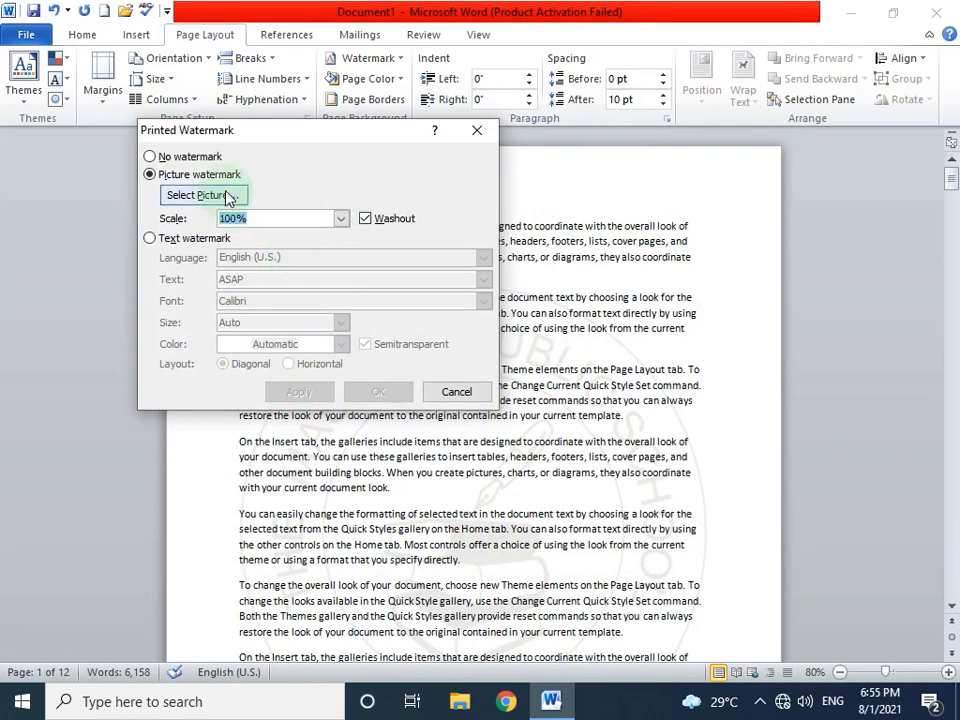
# Step: Choose logo.JPG from the Desktop as the picture watermark and apply it
pyautogui.click(203, 195)
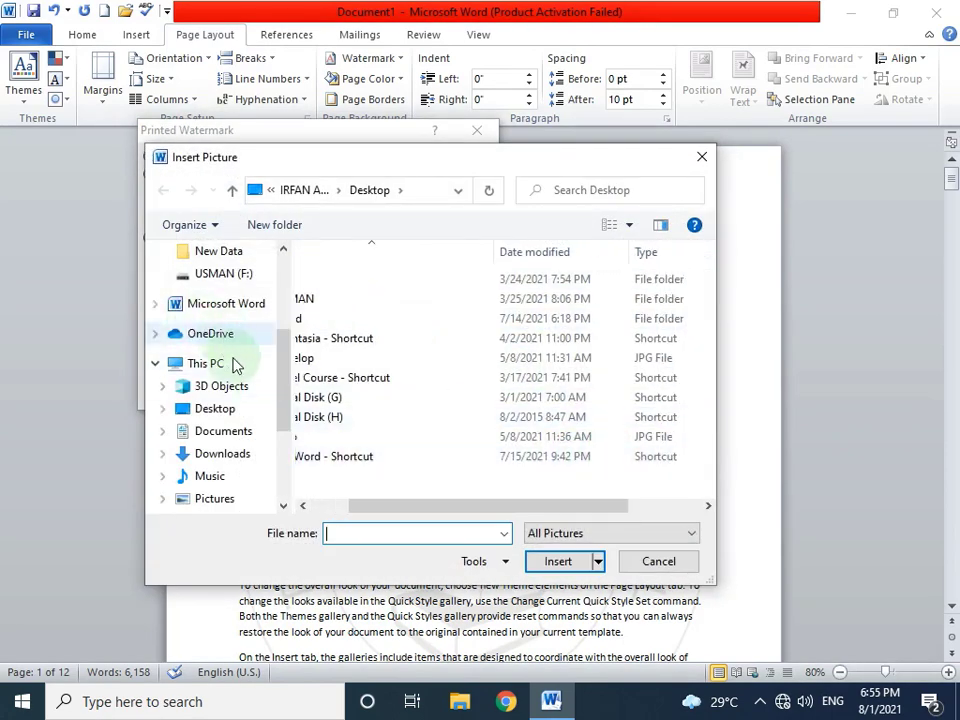
pyautogui.scroll(2, 236, 306)
pyautogui.scroll(1, 221, 274)
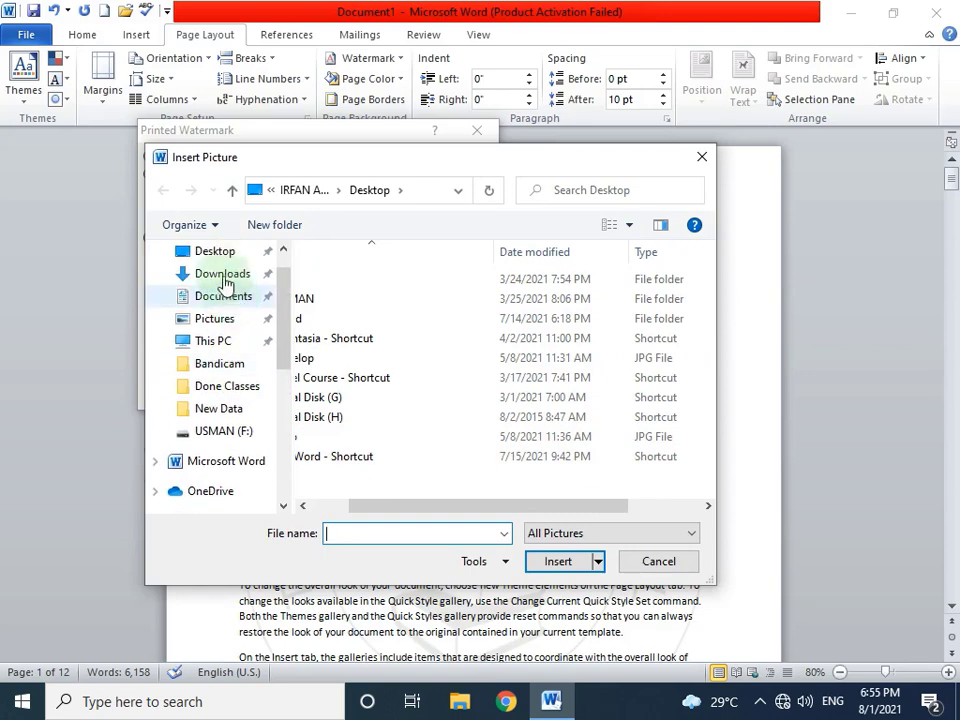
pyautogui.click(222, 251)
pyautogui.doubleClick(612, 495)
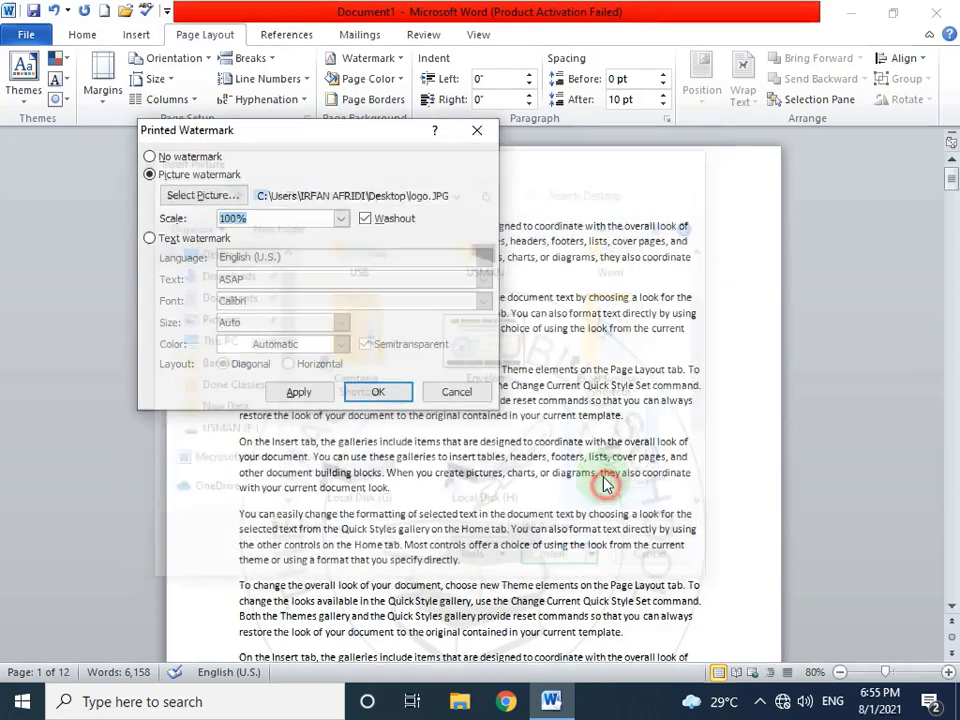
pyautogui.click(310, 390)
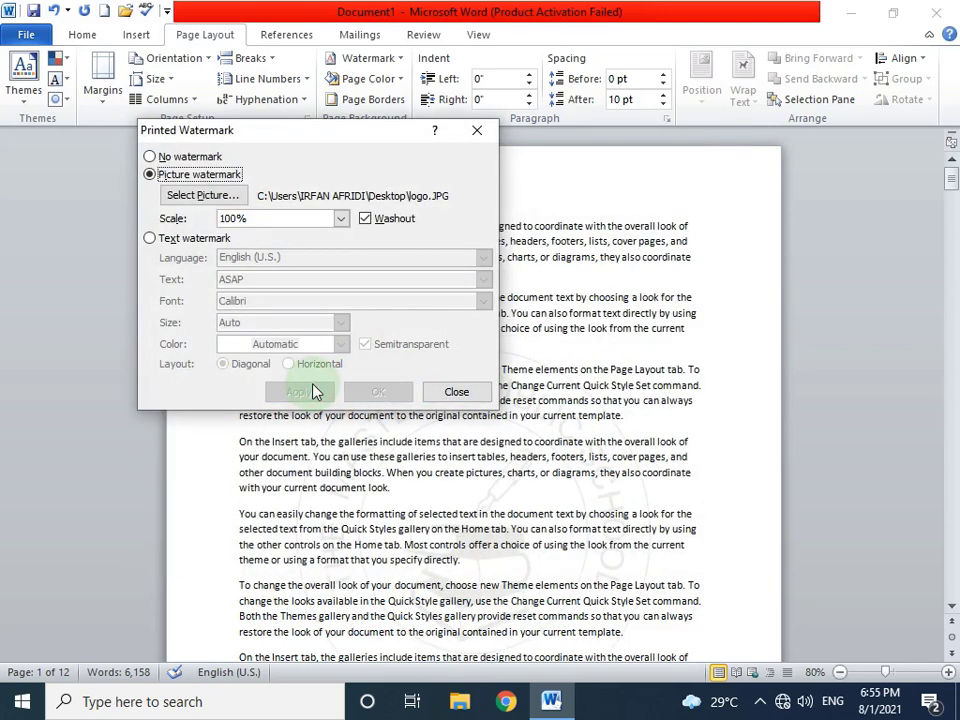
# Step: Apply the logo watermark at 50% scale, then at Auto scale
pyautogui.click(340, 218)
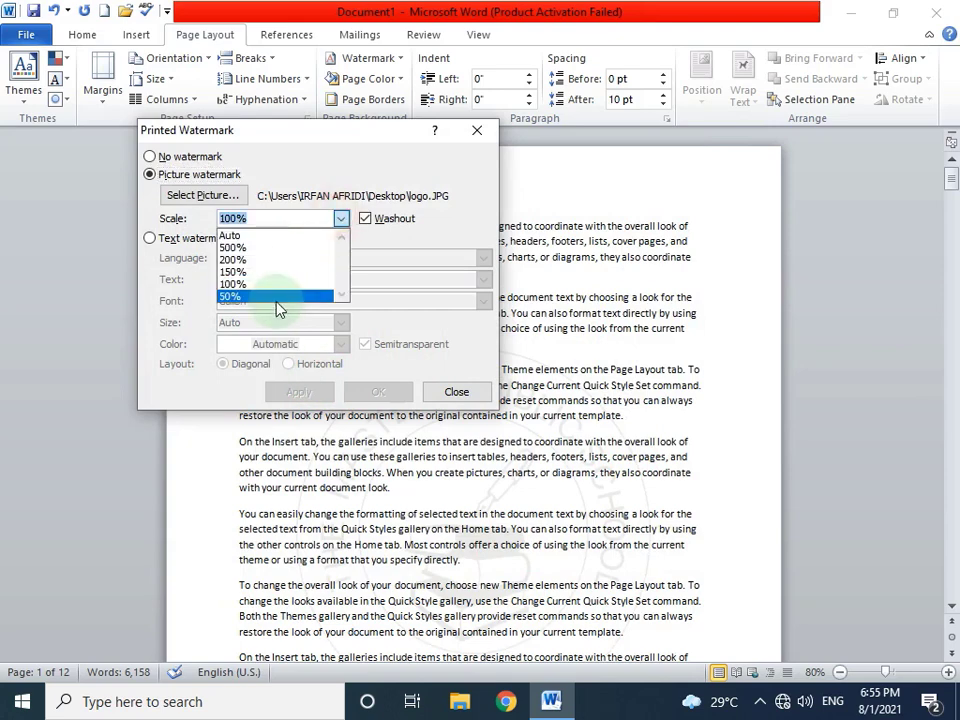
pyautogui.click(280, 298)
pyautogui.click(299, 391)
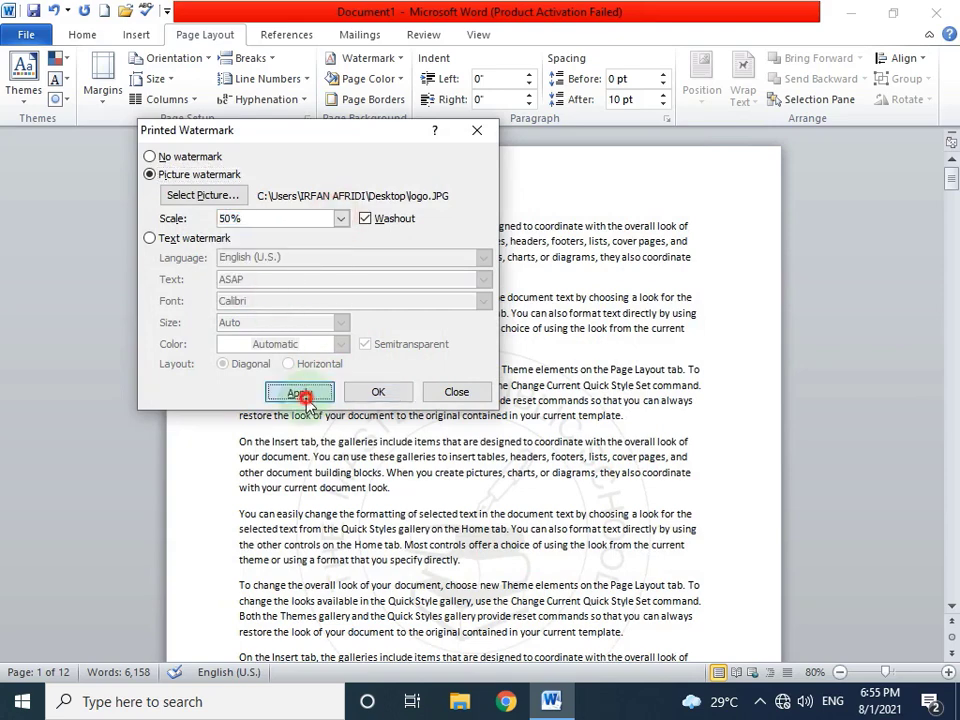
pyautogui.click(340, 218)
pyautogui.click(285, 236)
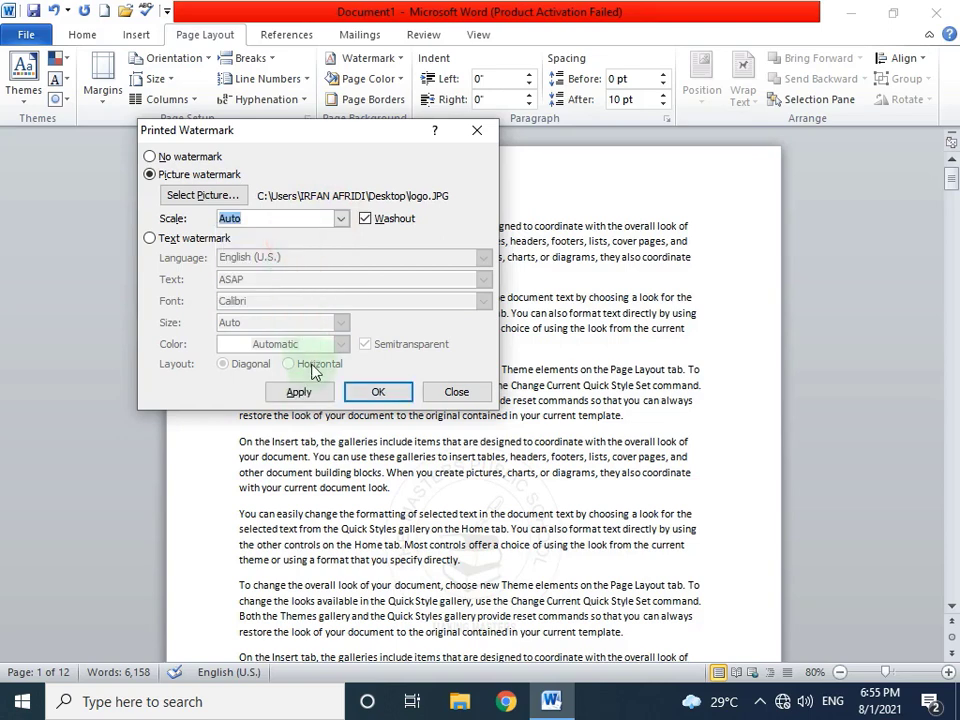
pyautogui.click(316, 392)
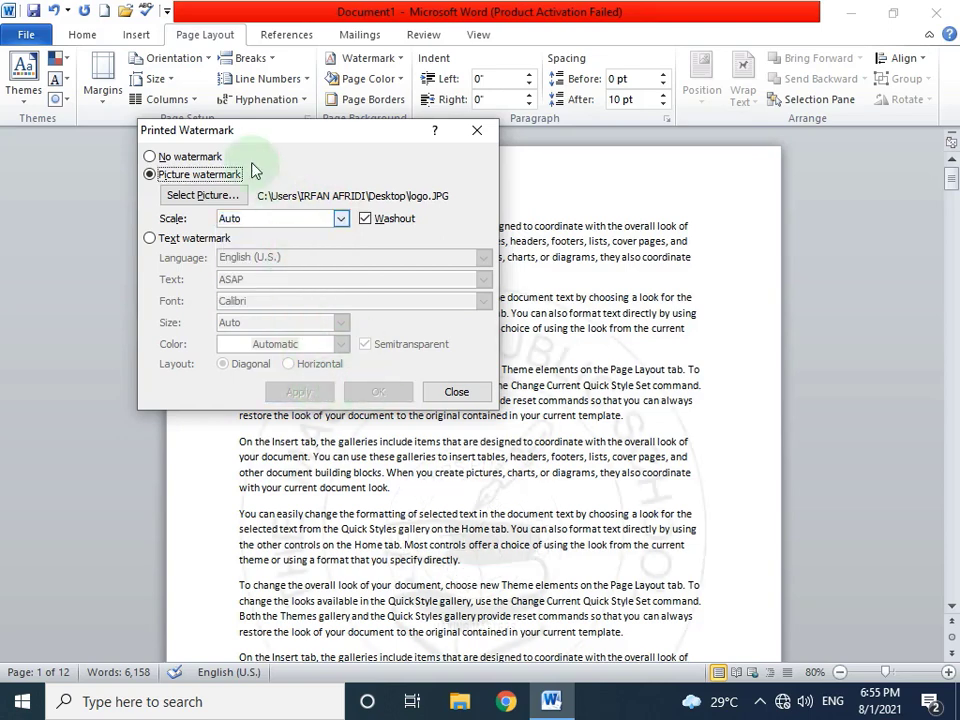
# Step: Set the watermark to No watermark, apply, and close the dialog
pyautogui.click(199, 159)
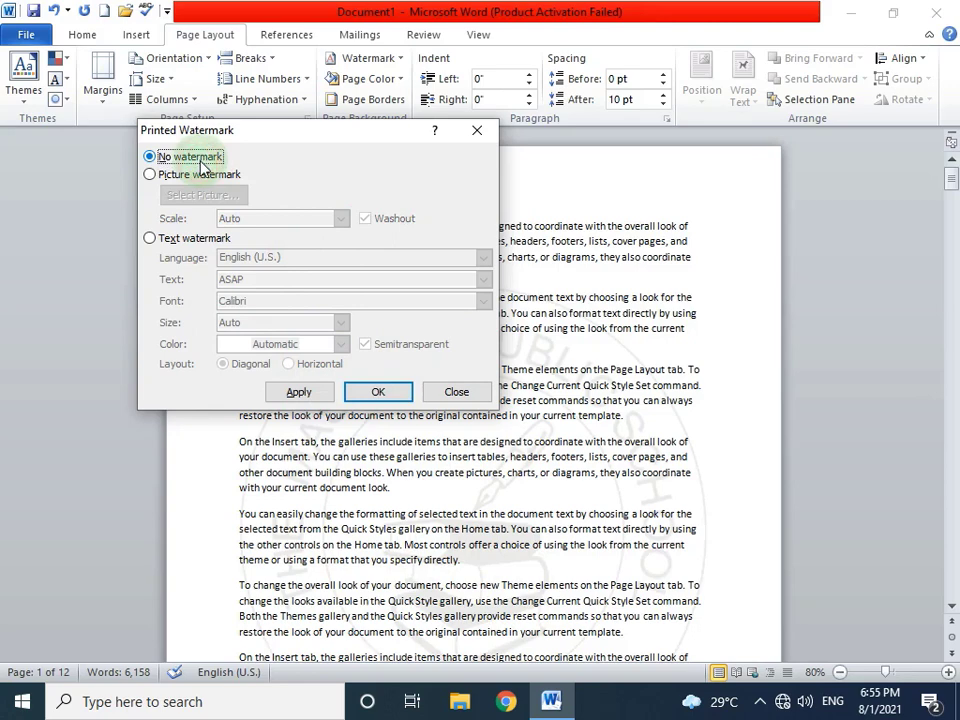
pyautogui.click(316, 392)
pyautogui.click(452, 392)
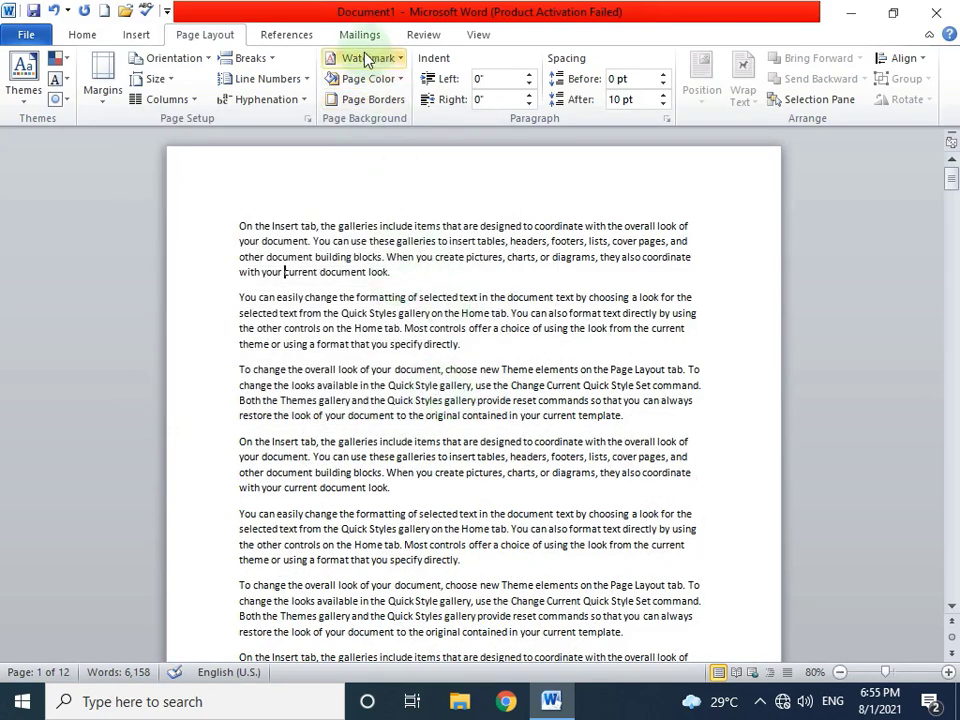
# Step: Set the page colour to light green and check it in the print preview
pyautogui.click(400, 60)
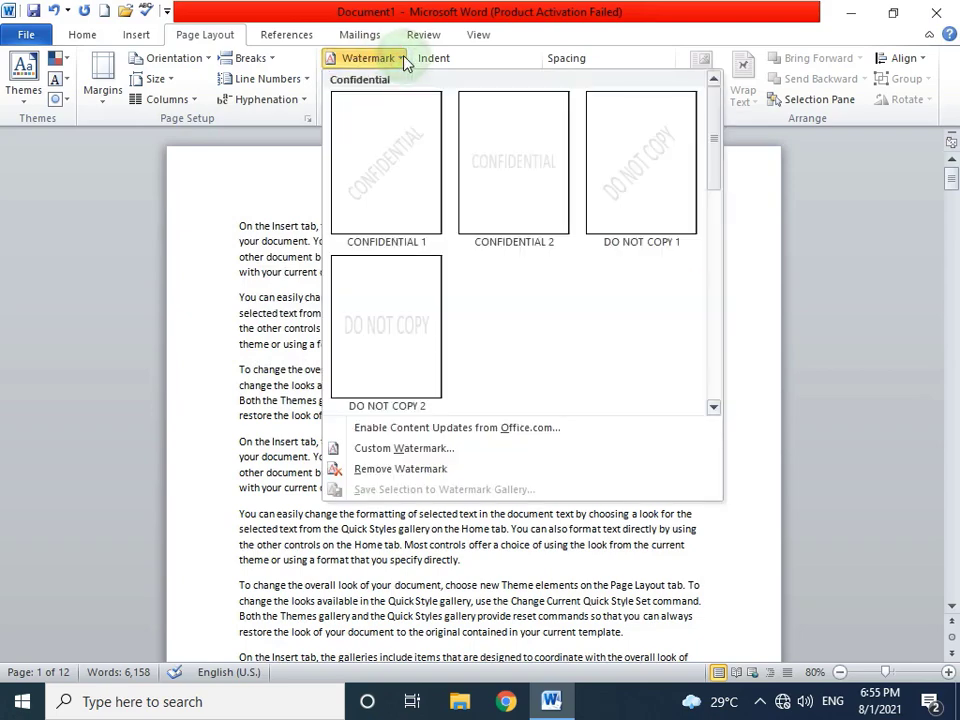
pyautogui.click(404, 61)
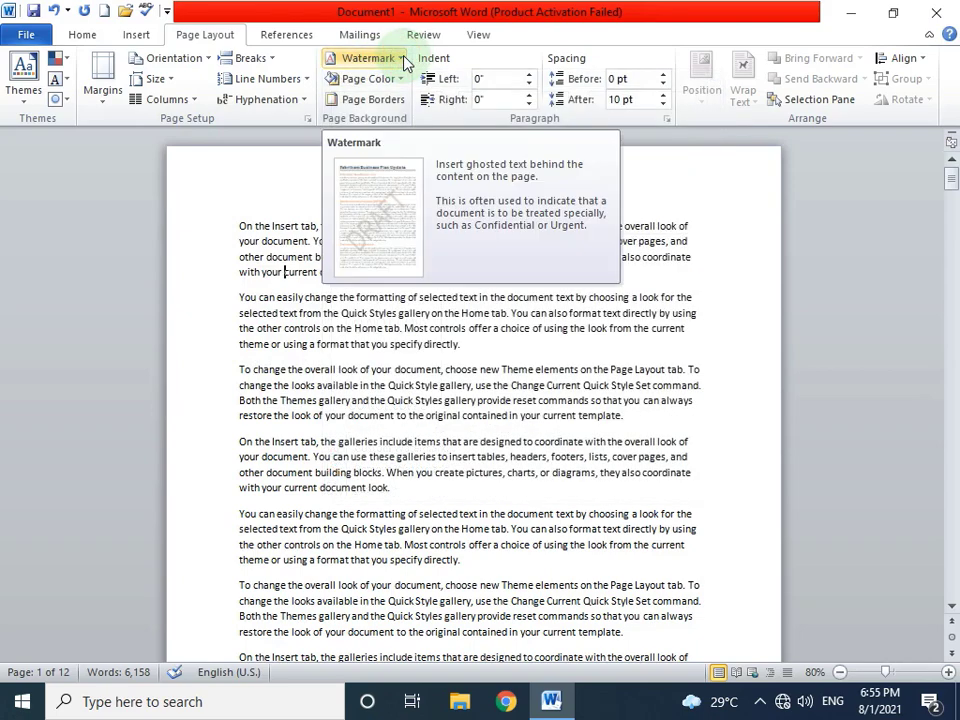
pyautogui.click(400, 79)
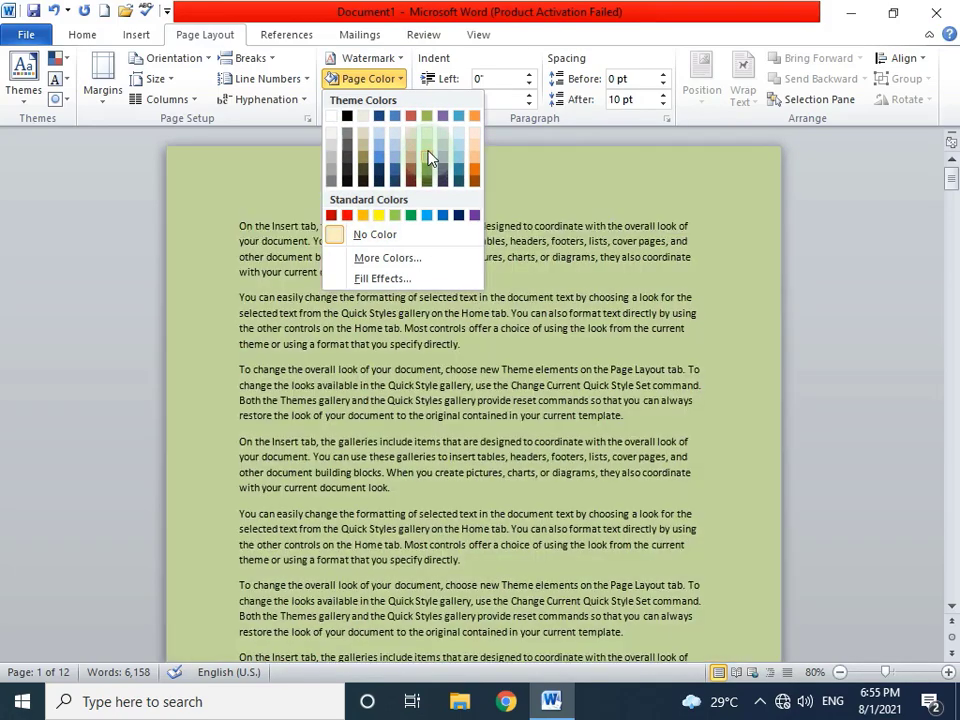
pyautogui.click(426, 150)
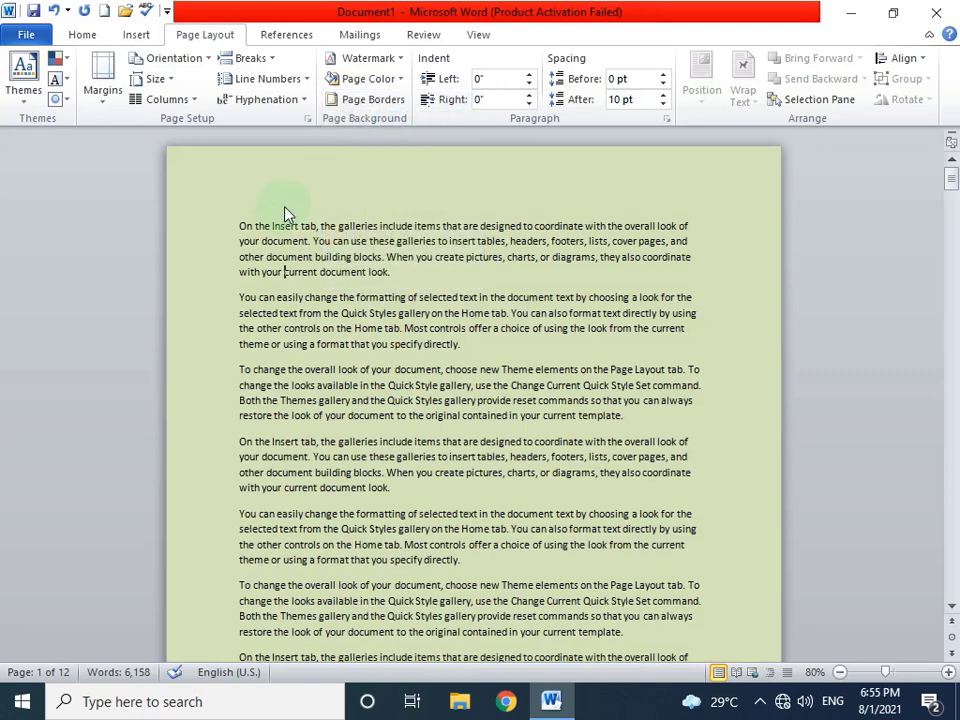
pyautogui.hotkey('ctrl', 'p')
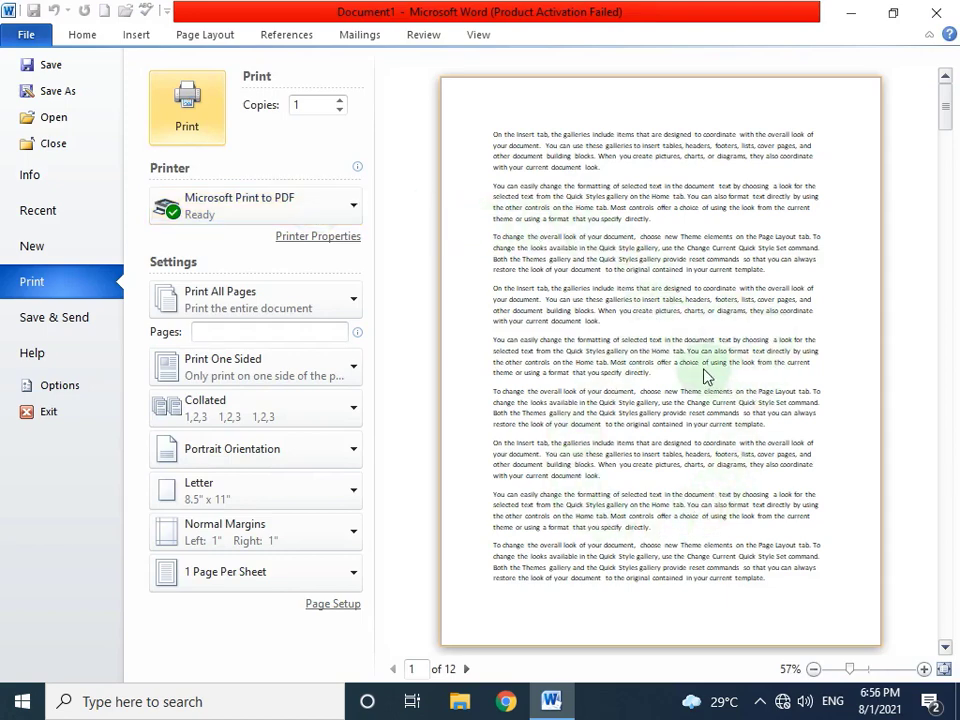
pyautogui.press('Escape')
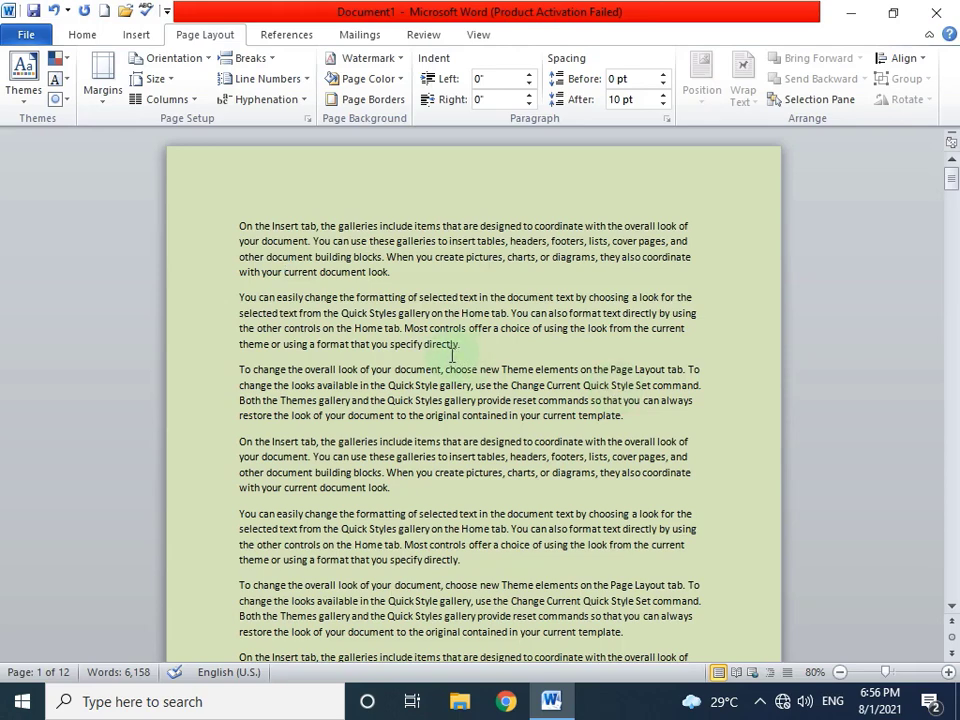
# Step: Try a custom pink in More Colors, then cancel to keep the light green background
pyautogui.click(398, 79)
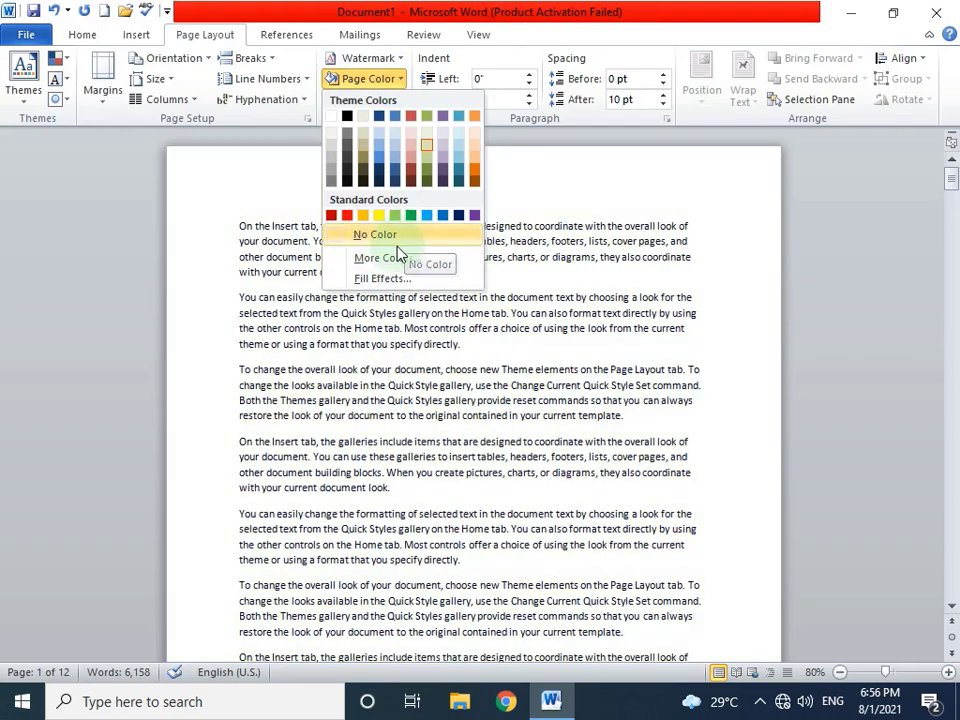
pyautogui.click(386, 258)
pyautogui.click(459, 304)
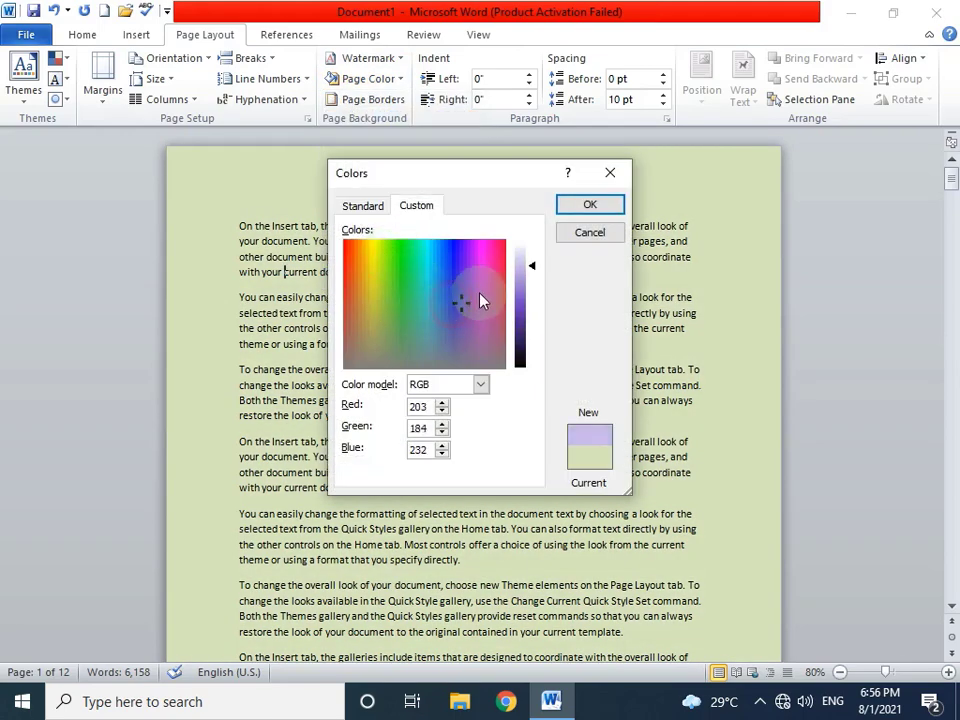
pyautogui.click(490, 259)
pyautogui.click(360, 203)
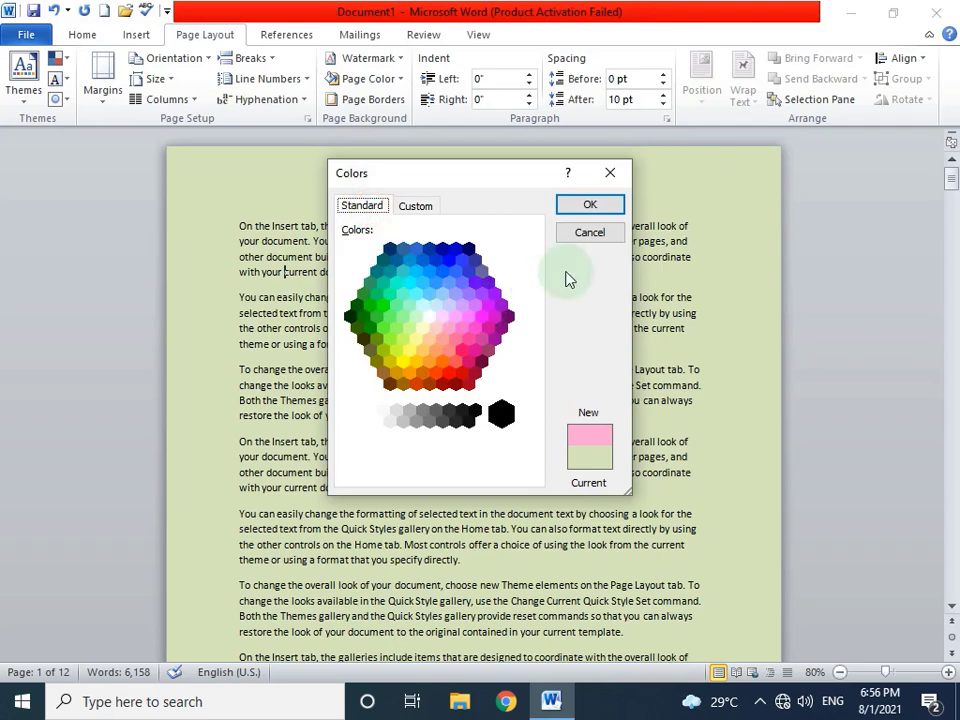
pyautogui.click(583, 233)
# Step: Apply a two-colour horizontal gradient from green to yellow as the page background
pyautogui.click(396, 80)
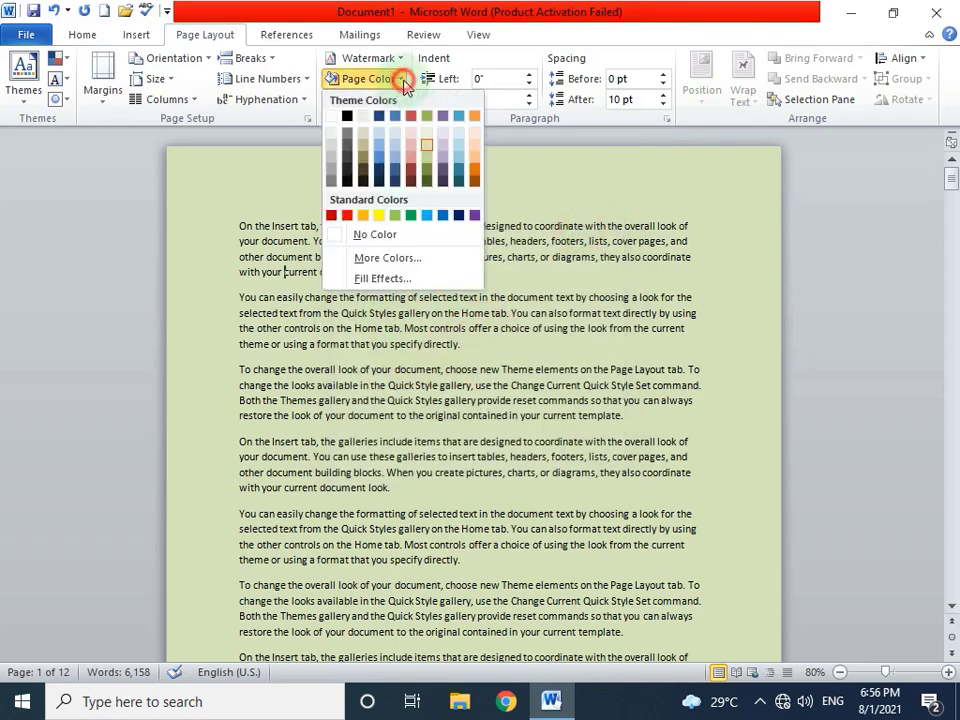
pyautogui.click(384, 278)
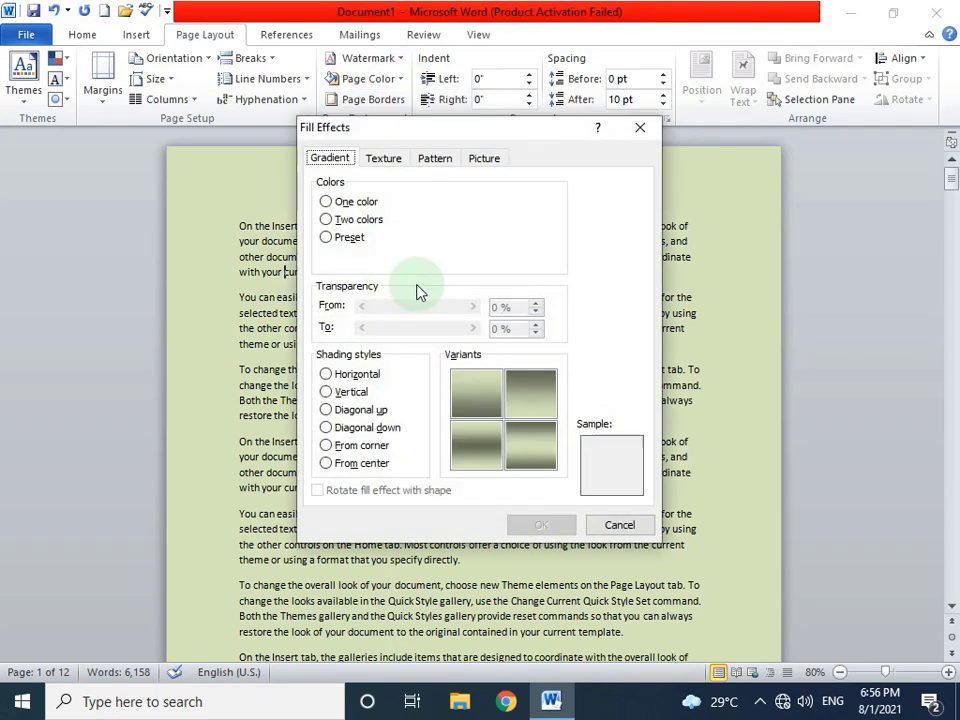
pyautogui.click(350, 219)
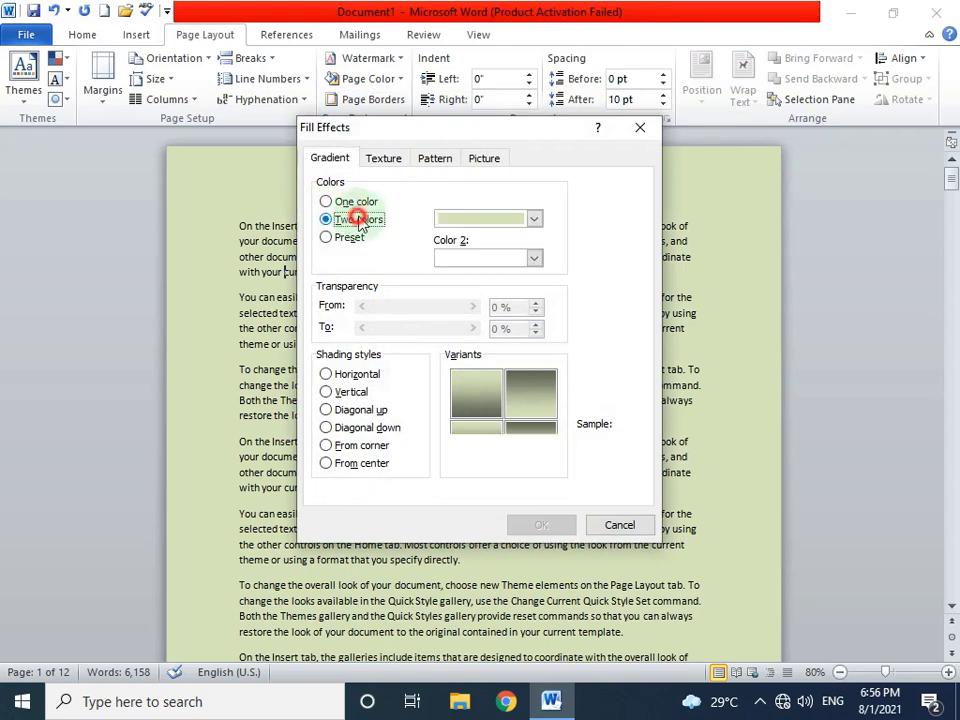
pyautogui.click(452, 219)
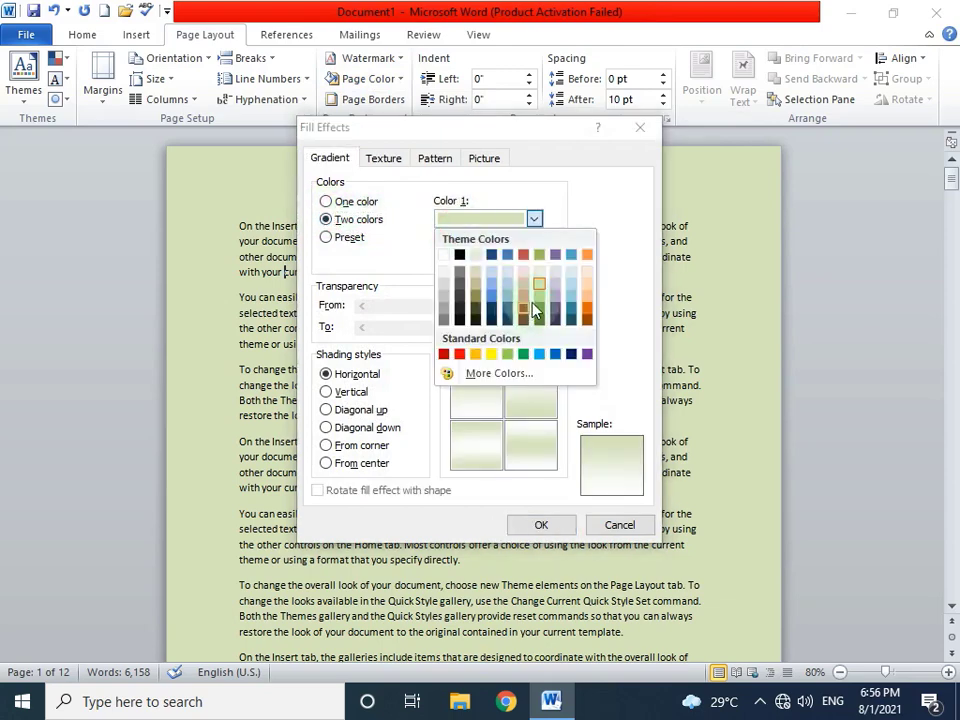
pyautogui.click(545, 302)
pyautogui.click(510, 258)
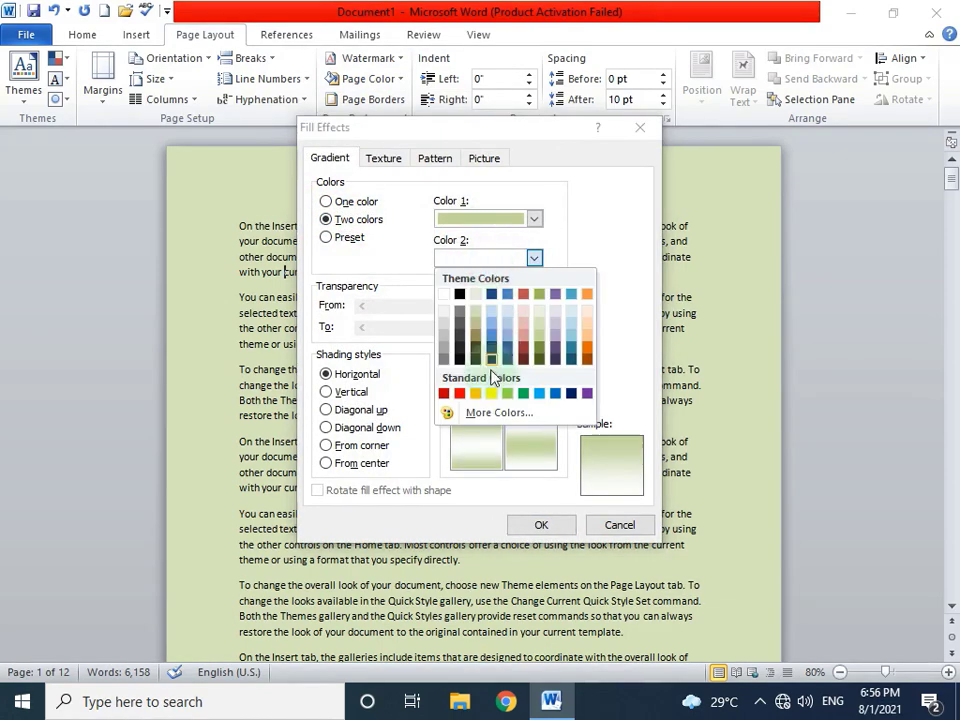
pyautogui.click(486, 396)
pyautogui.click(543, 524)
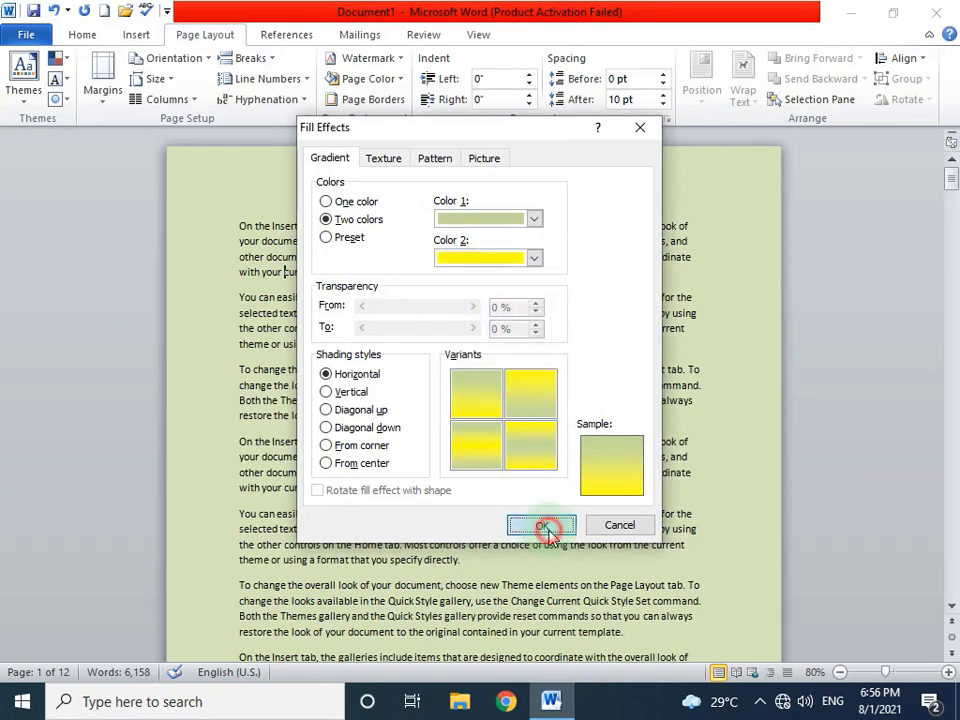
pyautogui.scroll(-5, 487, 507)
pyautogui.scroll(3, 489, 508)
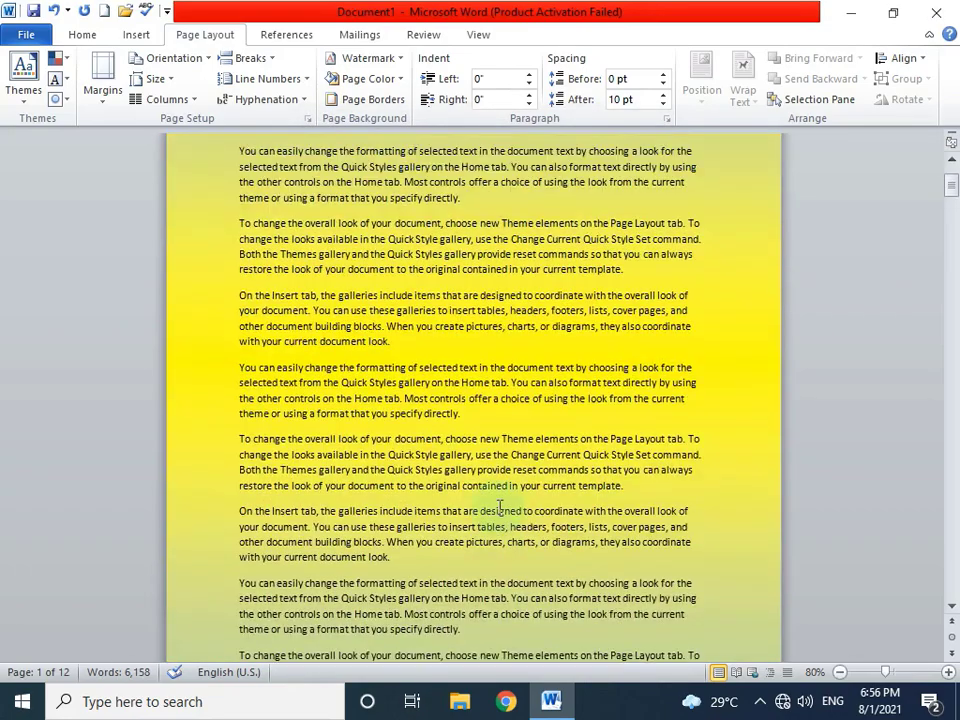
pyautogui.scroll(2, 497, 510)
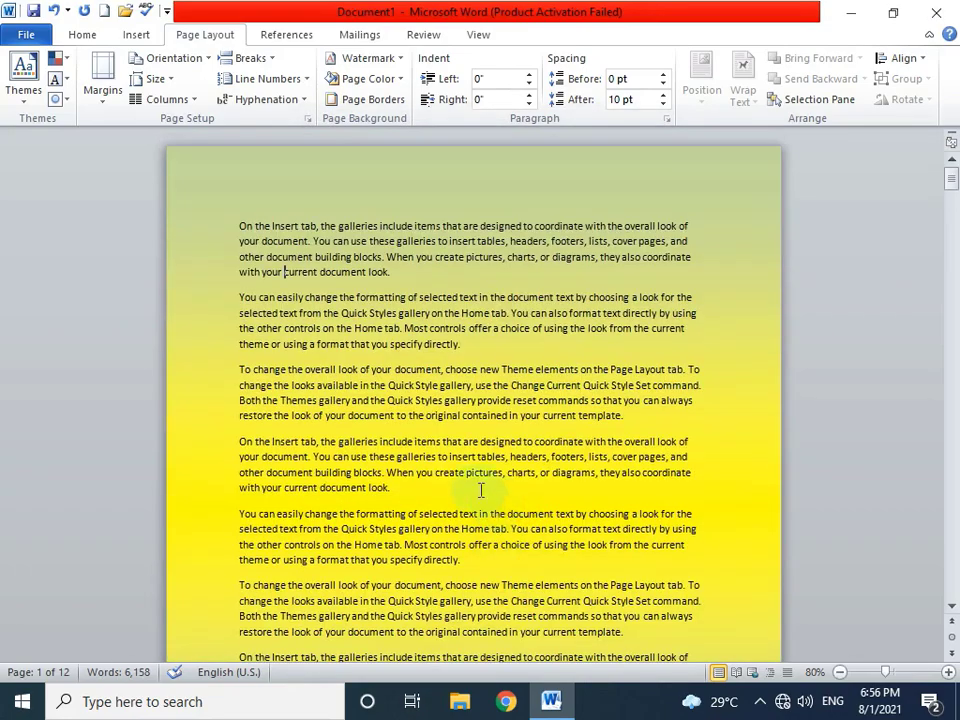
# Step: In Fill Effects, try the vertical, diagonal, corner and centre gradient shading styles
pyautogui.click(391, 89)
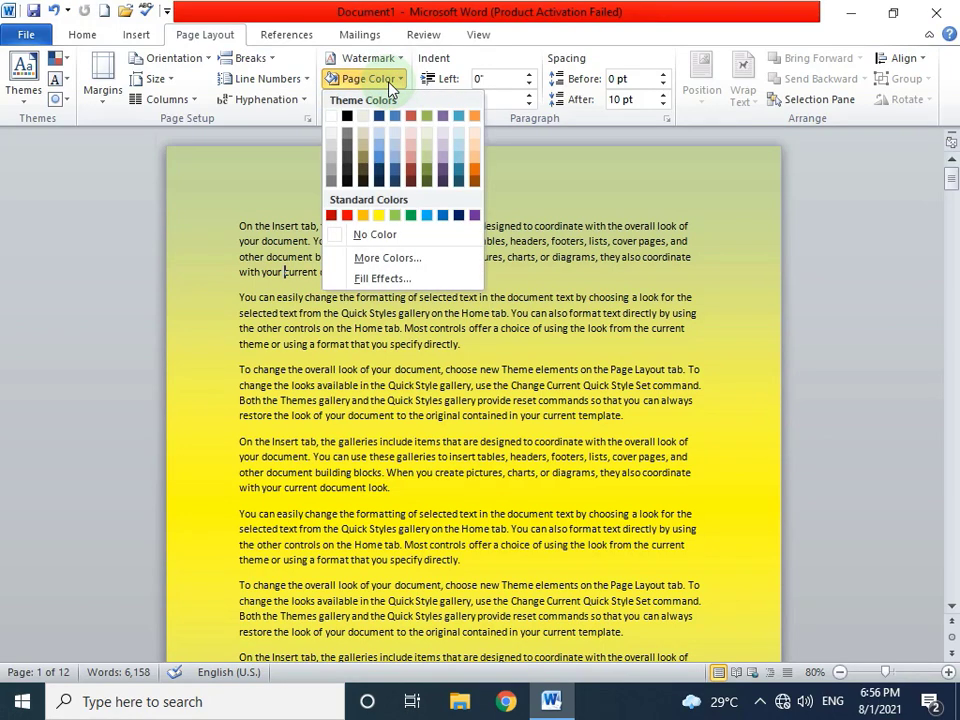
pyautogui.click(380, 280)
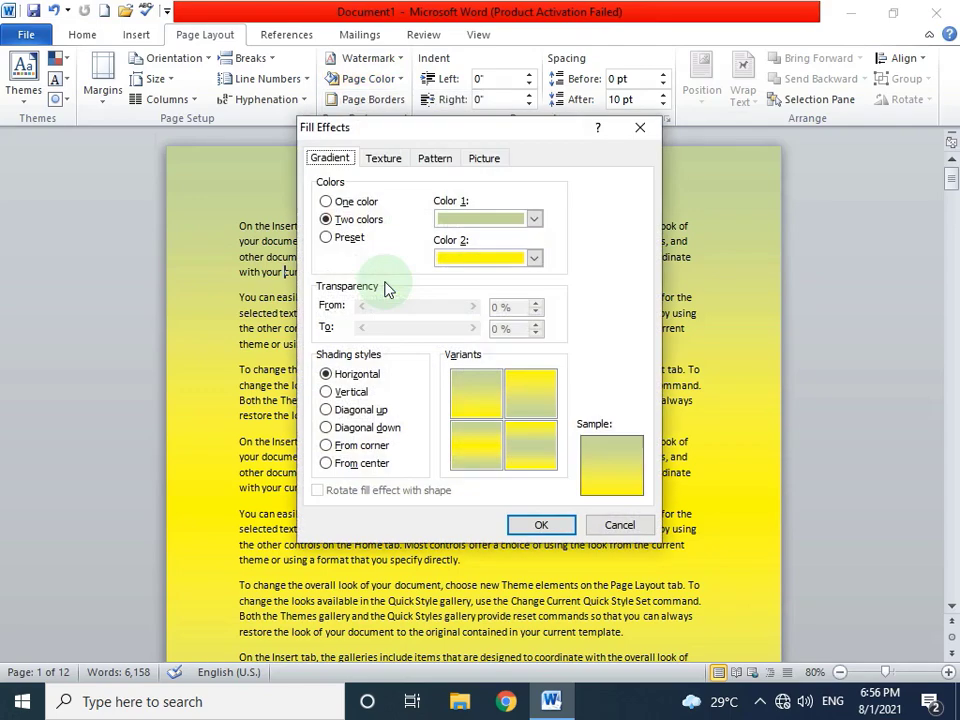
pyautogui.click(349, 396)
pyautogui.click(362, 410)
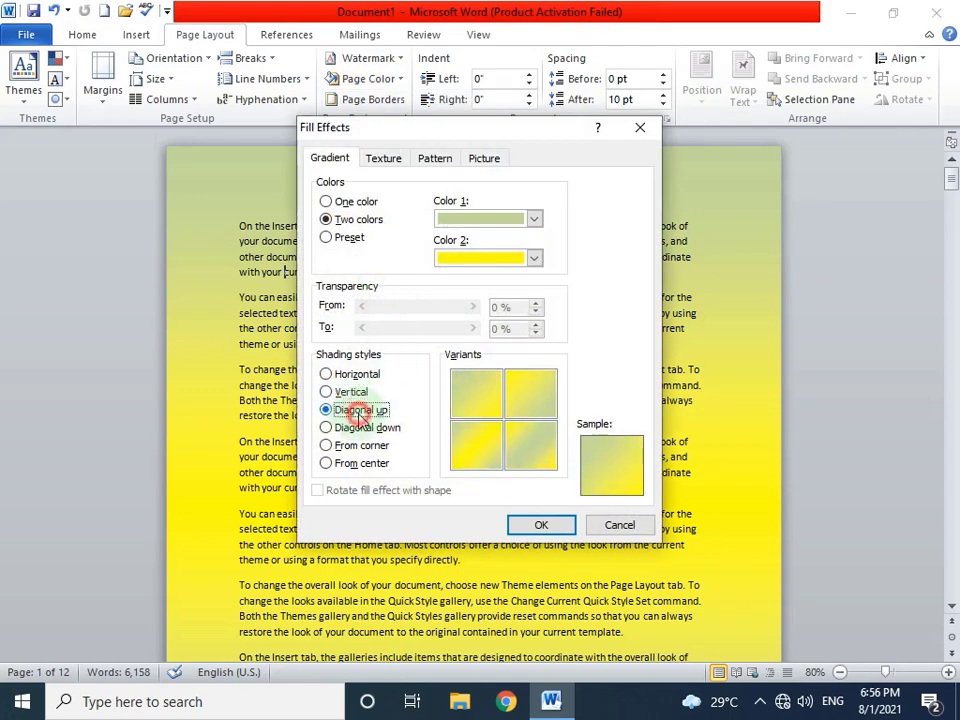
pyautogui.click(362, 427)
pyautogui.click(362, 445)
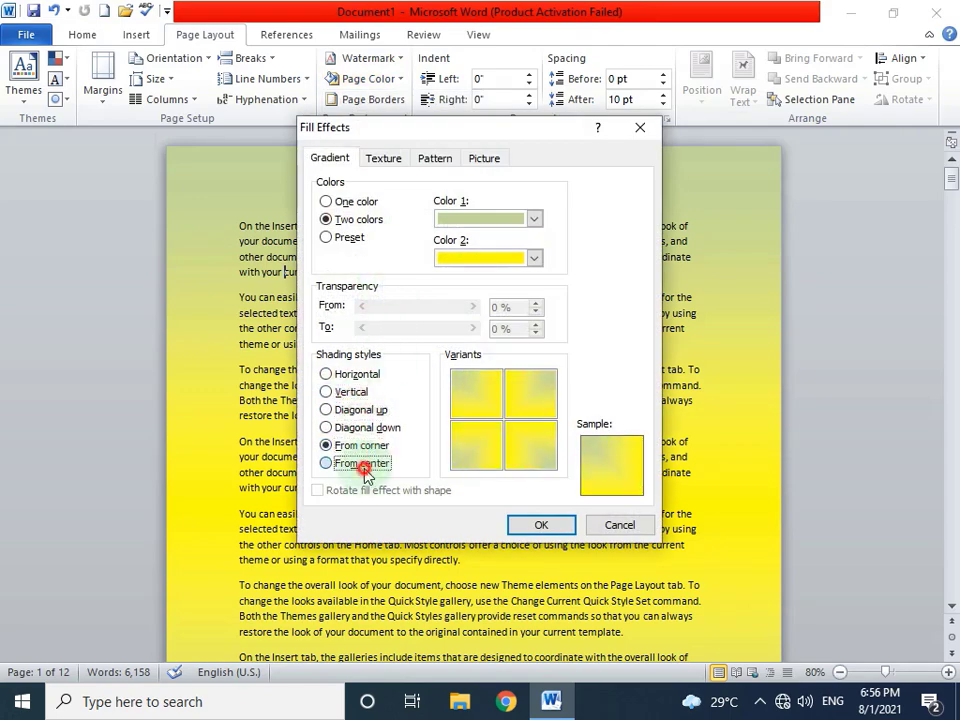
pyautogui.click(364, 463)
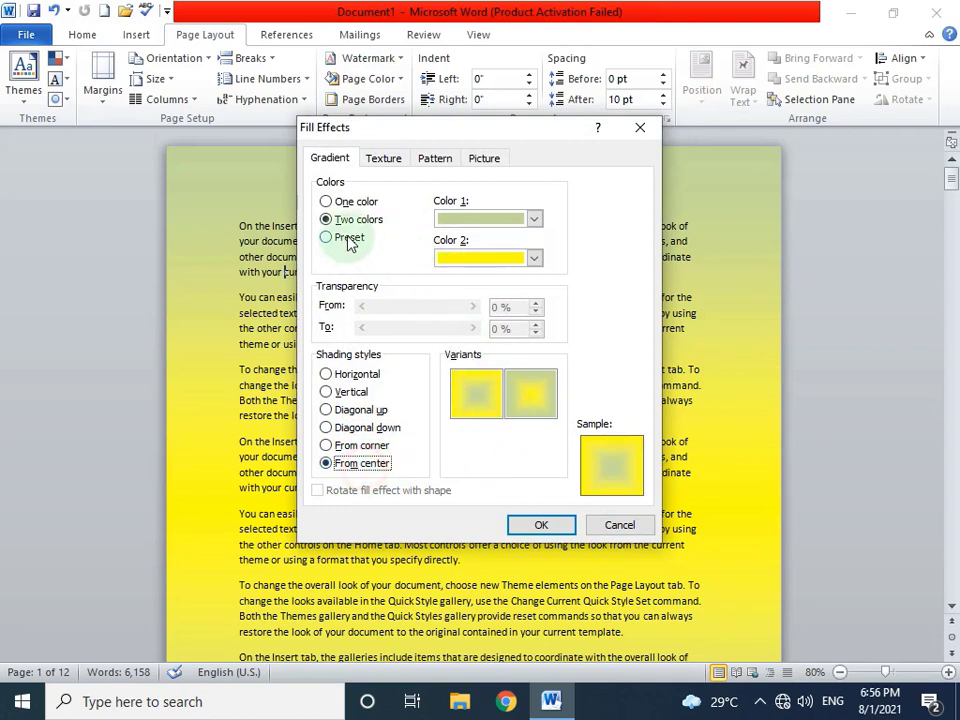
# Step: Apply the Desert preset gradient with From corner shading, bottom-left variant
pyautogui.click(349, 240)
pyautogui.click(499, 222)
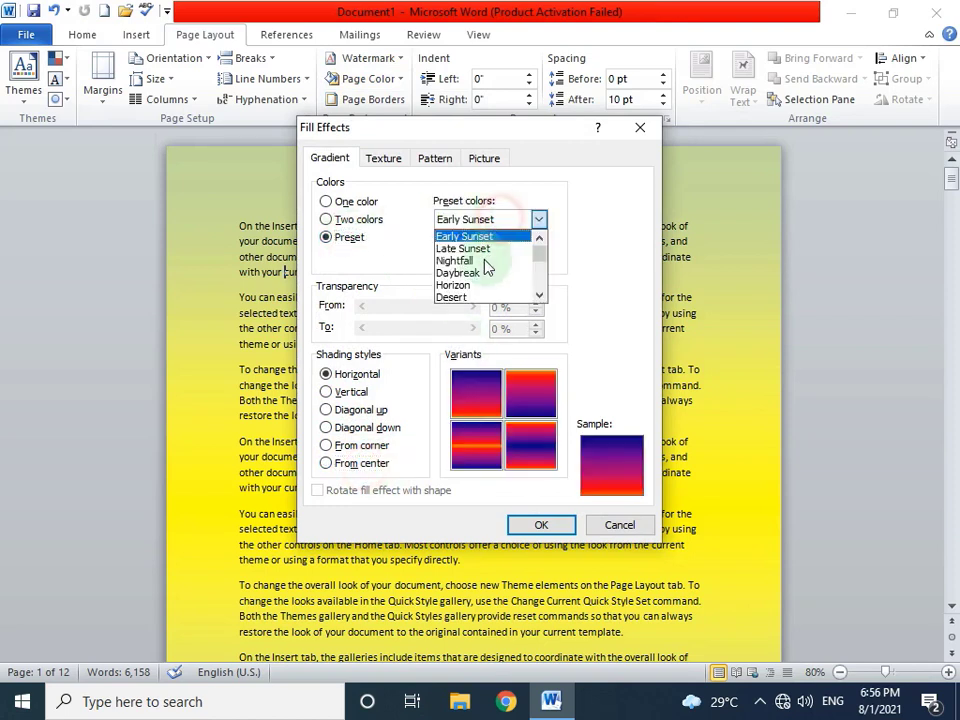
pyautogui.click(483, 264)
pyautogui.click(483, 221)
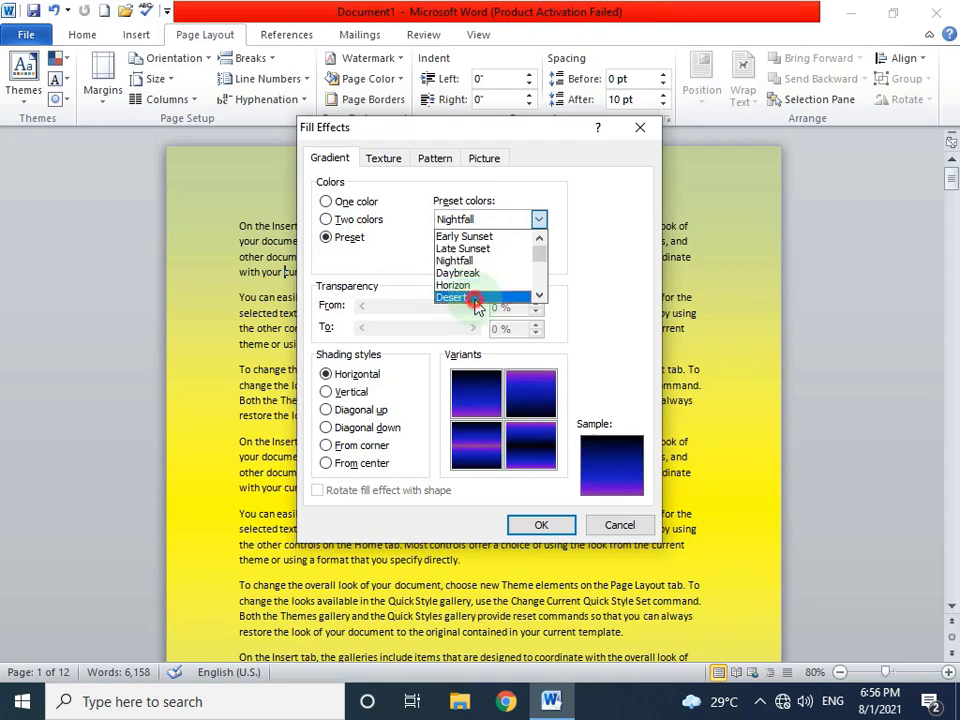
pyautogui.click(476, 298)
pyautogui.click(348, 391)
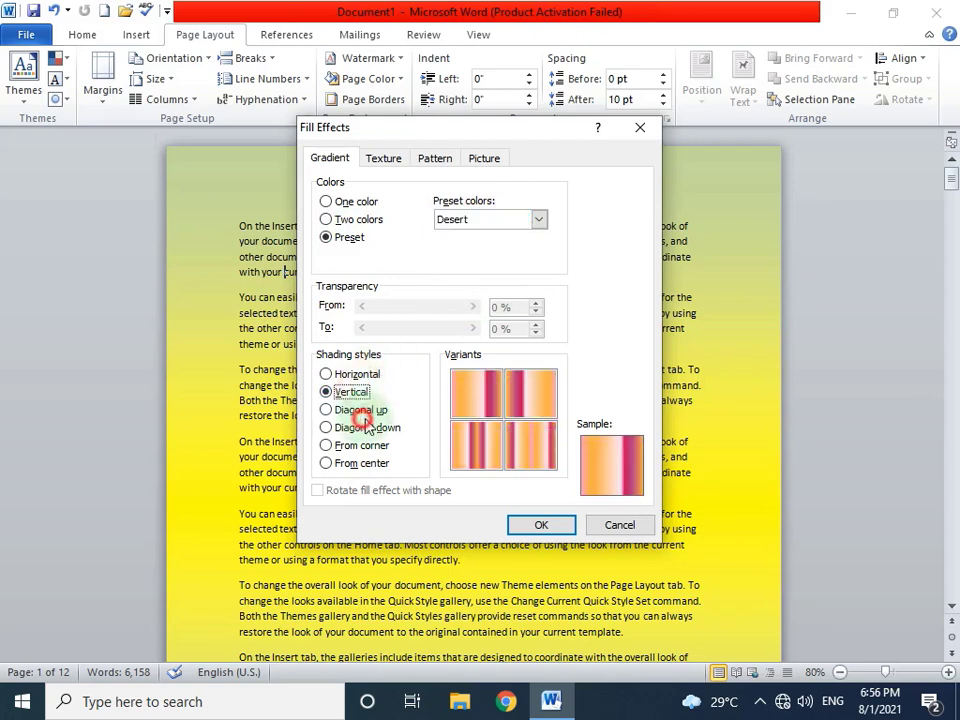
pyautogui.click(368, 427)
pyautogui.click(365, 445)
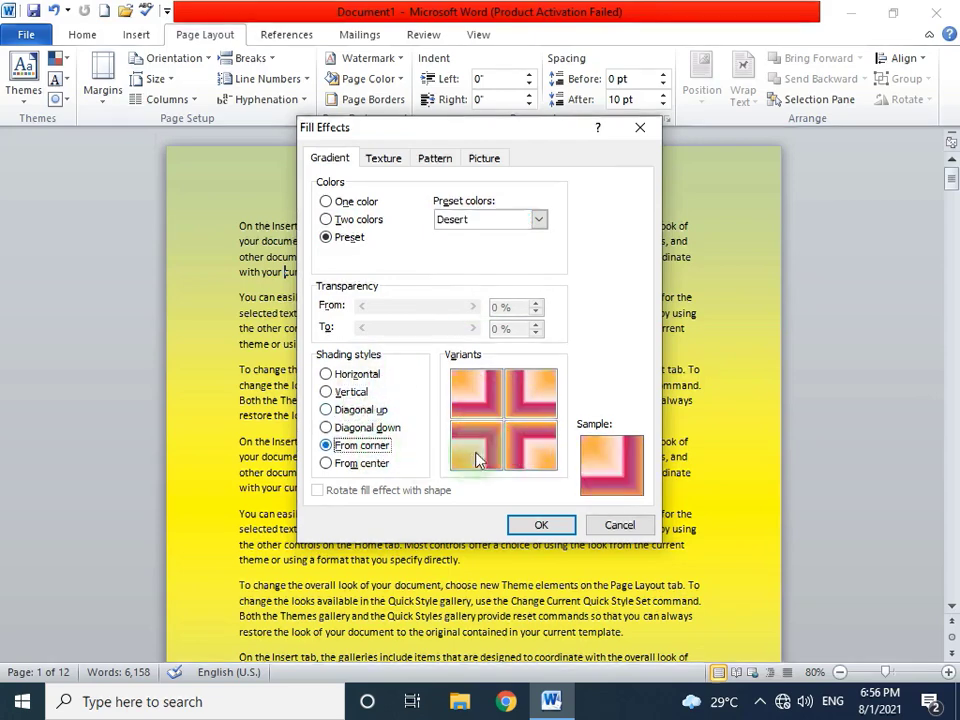
pyautogui.click(489, 452)
pyautogui.click(544, 524)
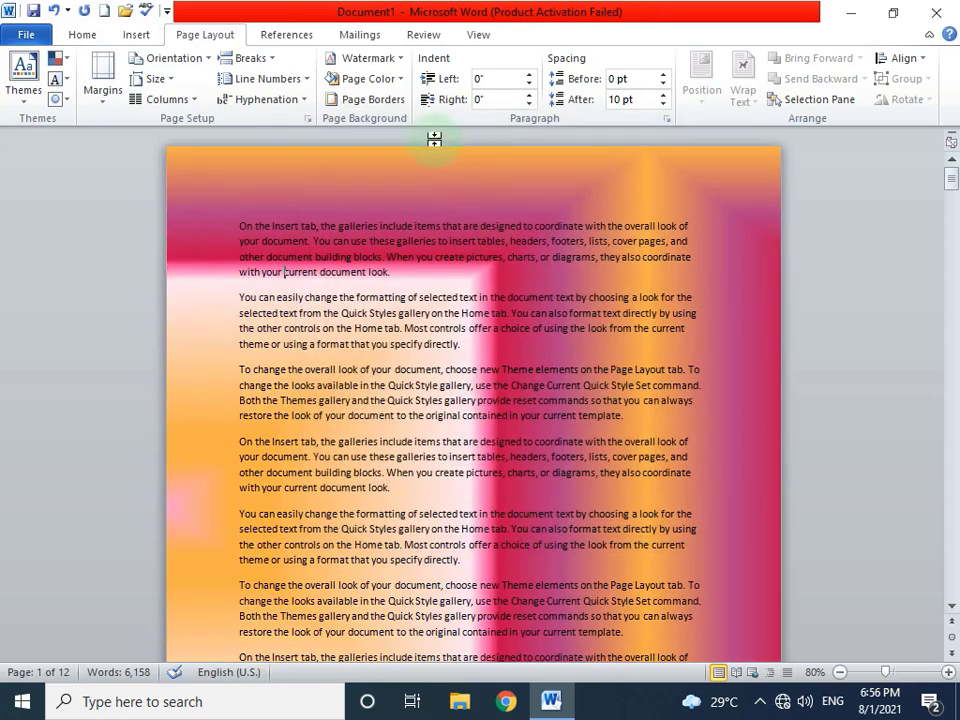
# Step: Compare Newsprint, White marble and Recycled paper textures, then apply Stationery
pyautogui.click(404, 80)
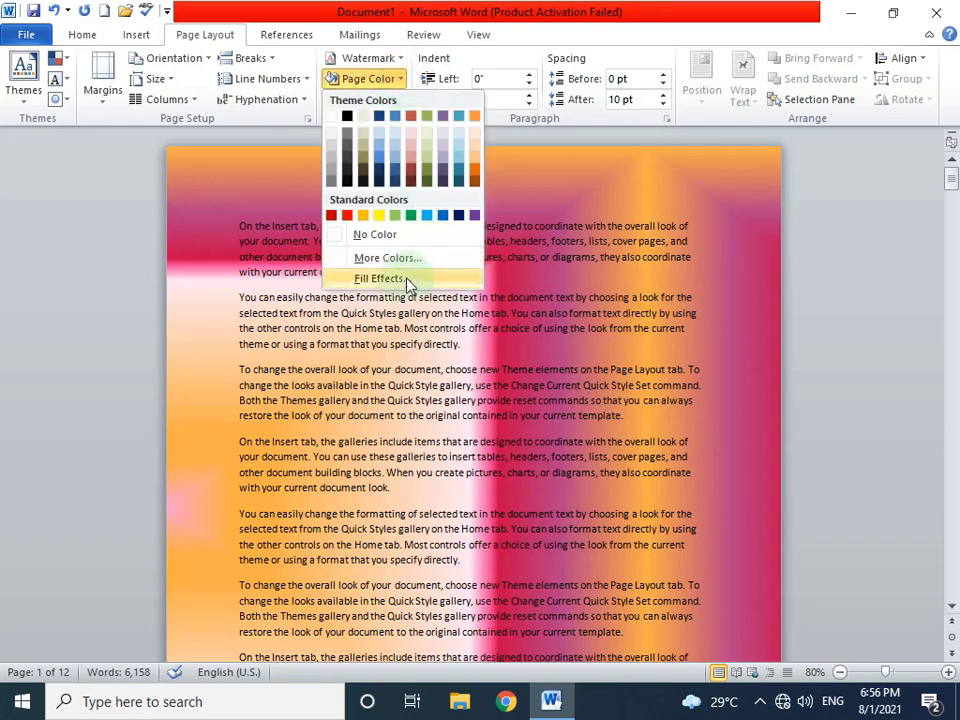
pyautogui.click(380, 274)
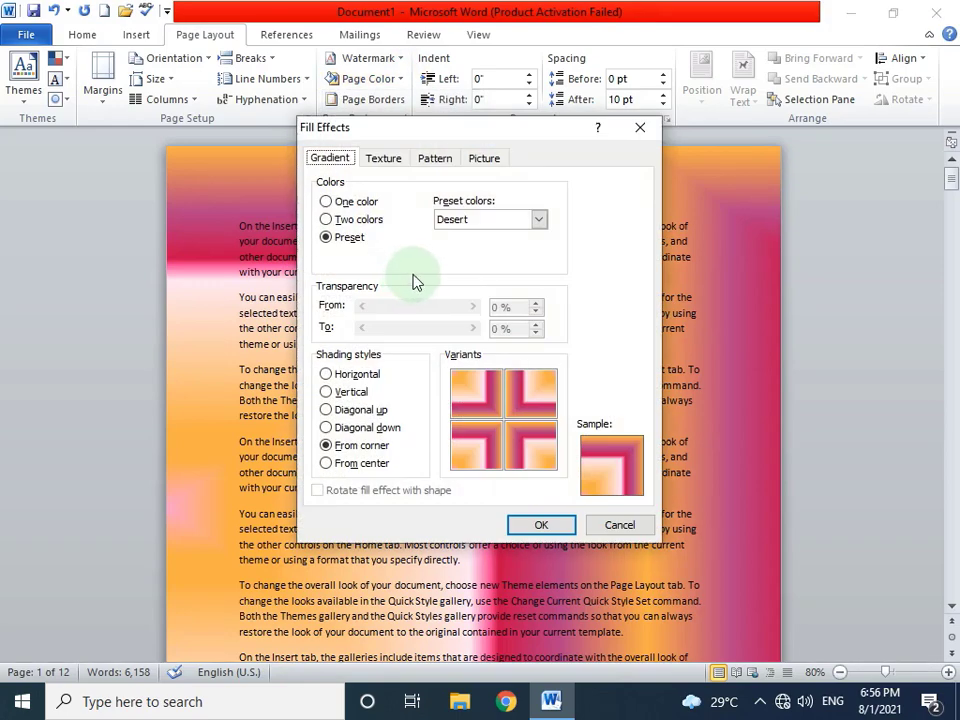
pyautogui.click(386, 157)
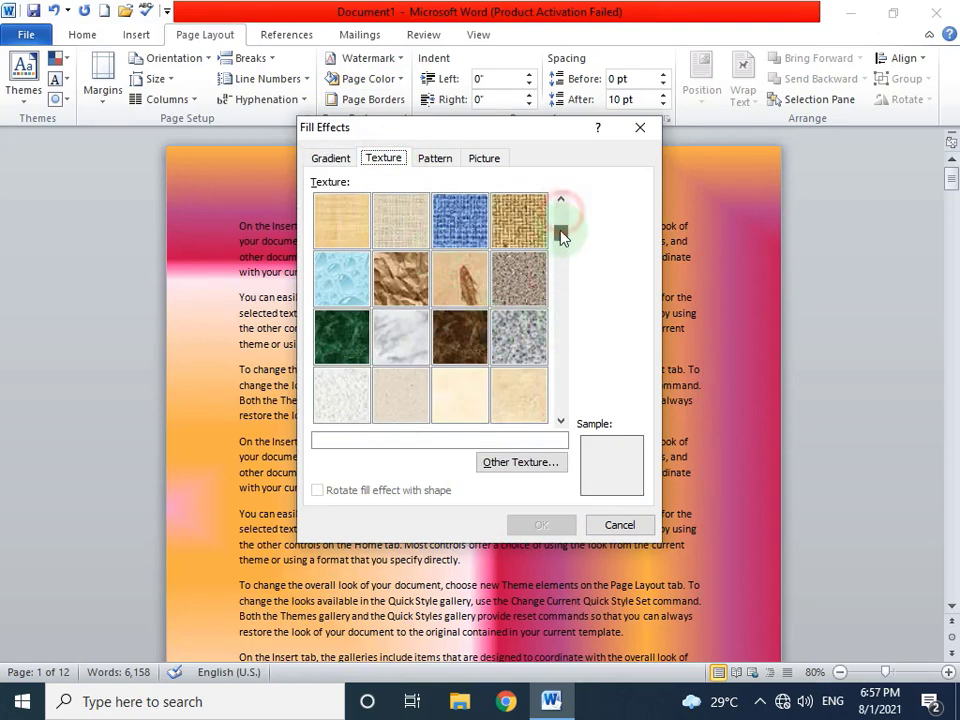
pyautogui.click(349, 388)
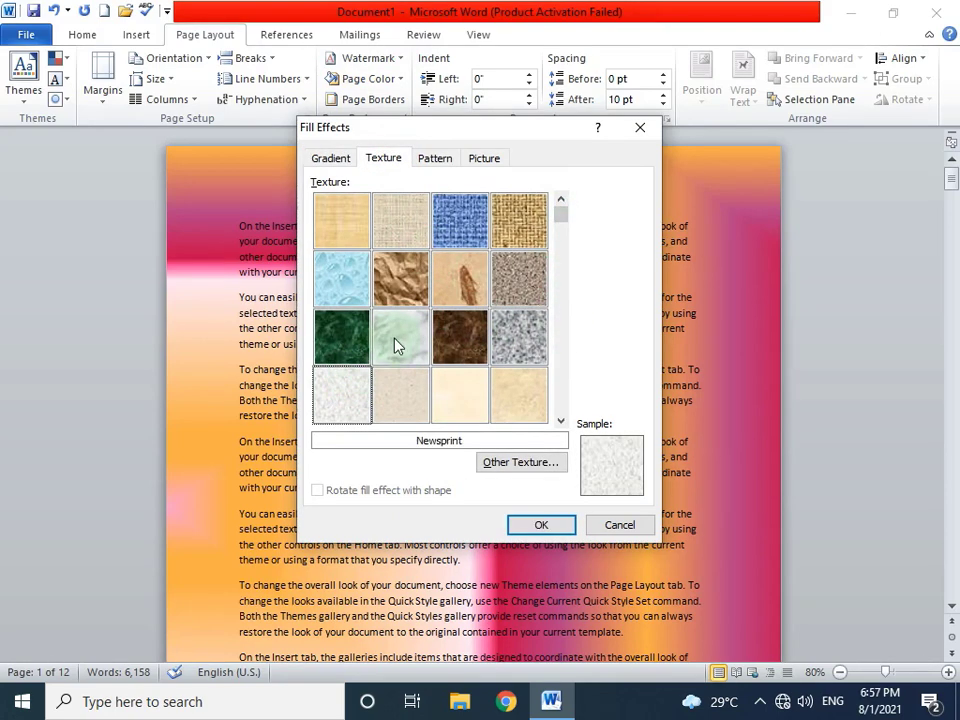
pyautogui.click(400, 345)
pyautogui.click(392, 392)
pyautogui.click(523, 392)
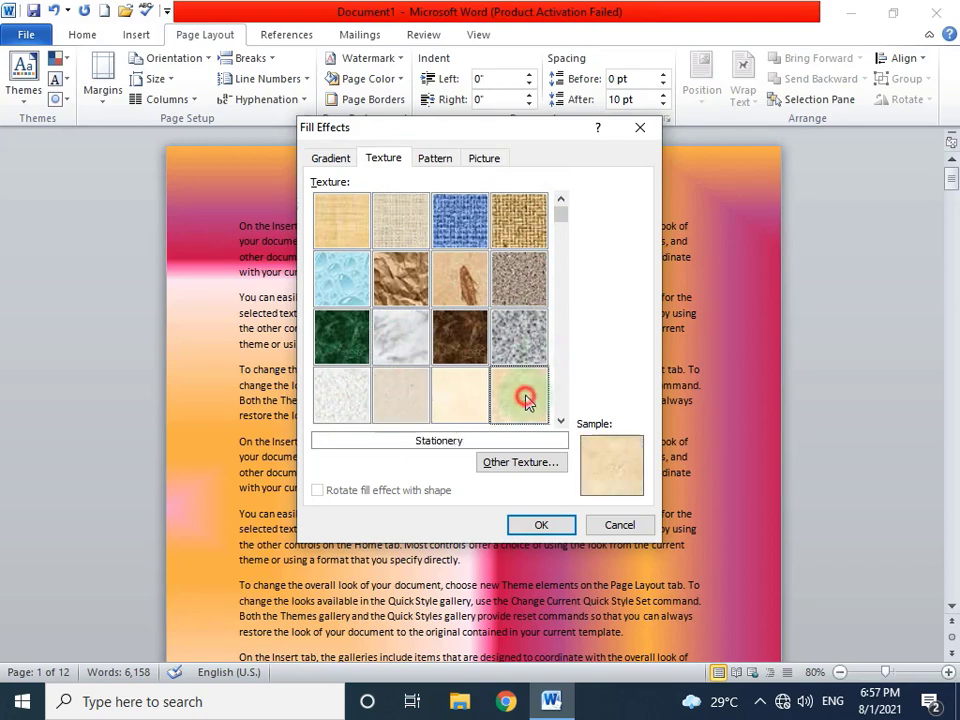
pyautogui.click(540, 524)
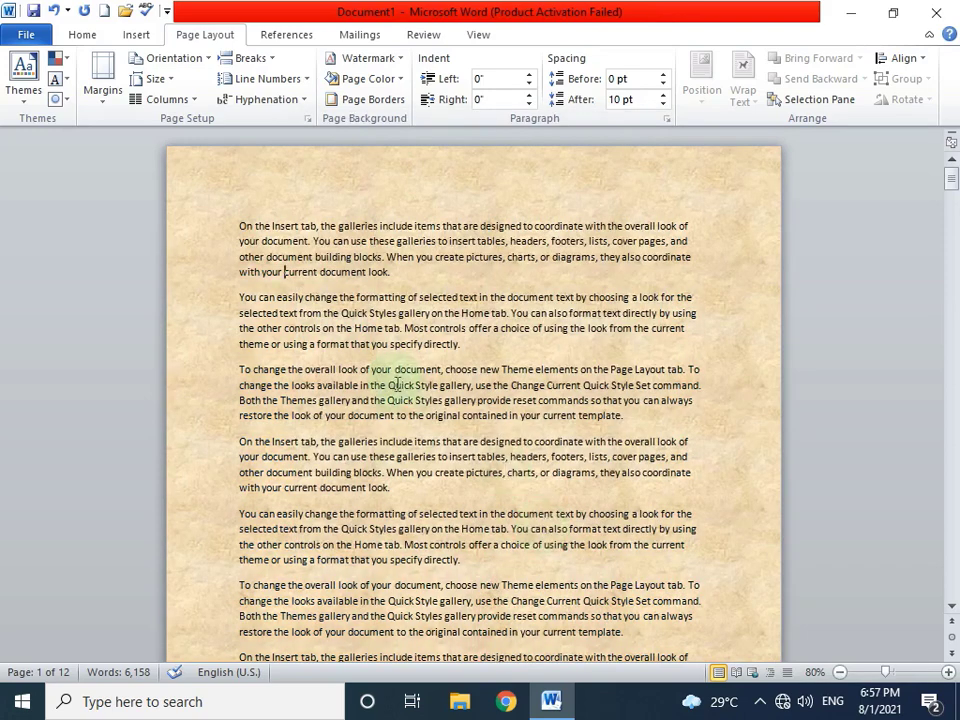
# Step: Select the Horizontal brick pattern in Fill Effects
pyautogui.click(385, 57)
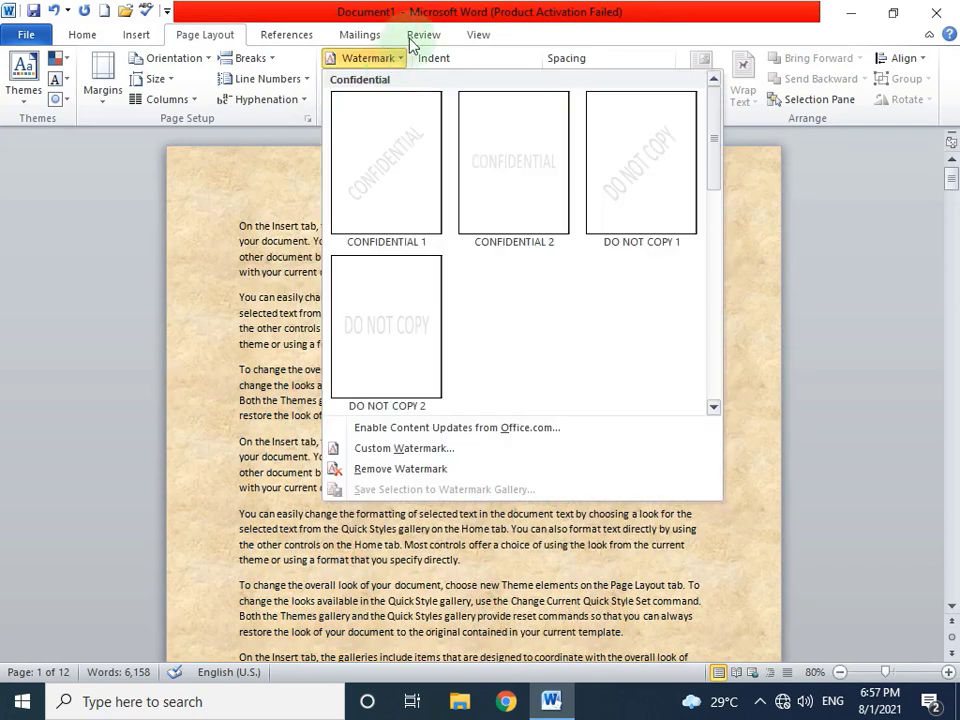
pyautogui.click(400, 36)
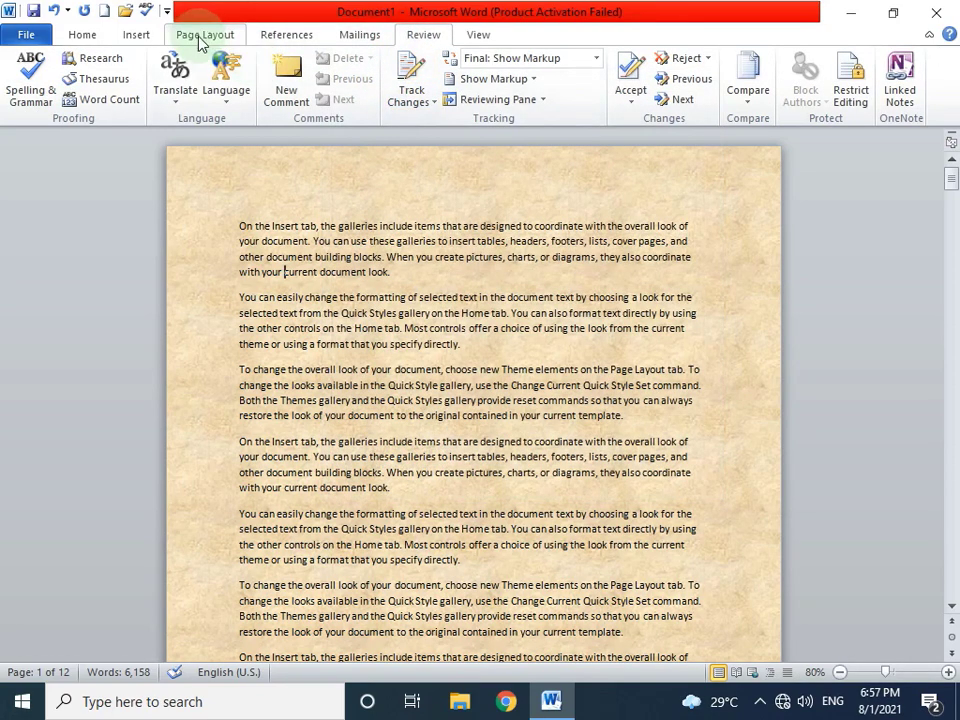
pyautogui.click(200, 36)
pyautogui.click(390, 78)
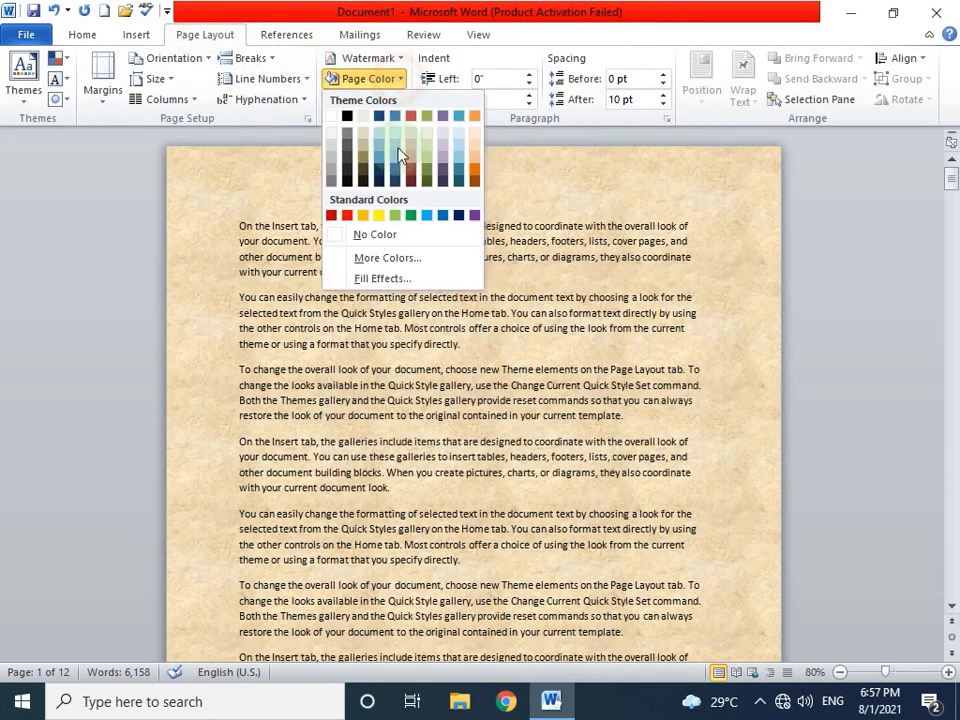
pyautogui.click(383, 279)
pyautogui.click(437, 160)
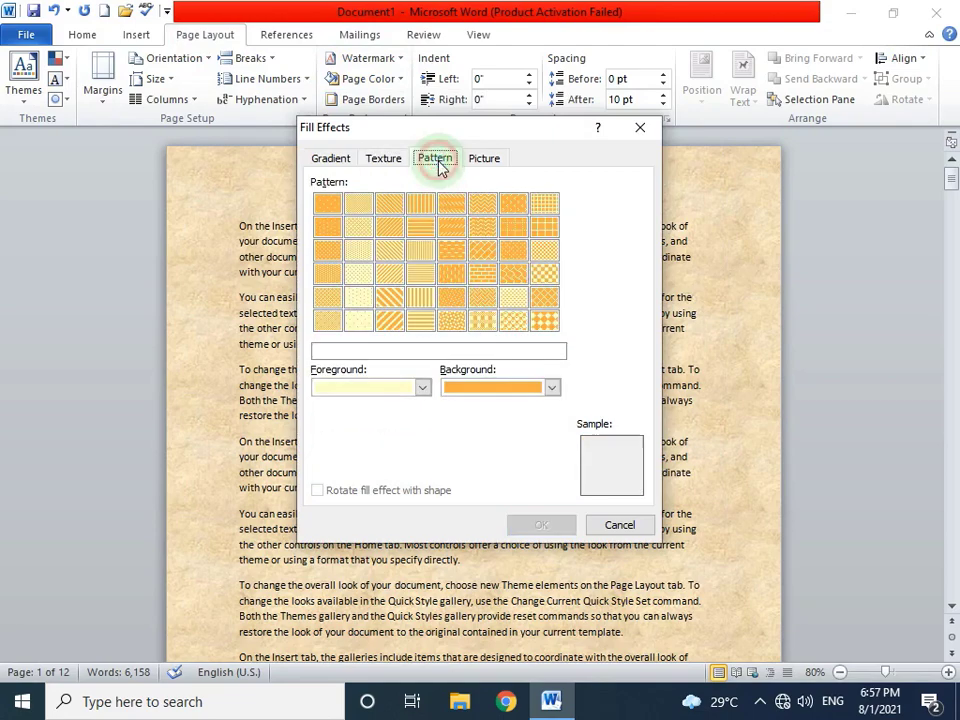
pyautogui.click(451, 273)
pyautogui.click(482, 273)
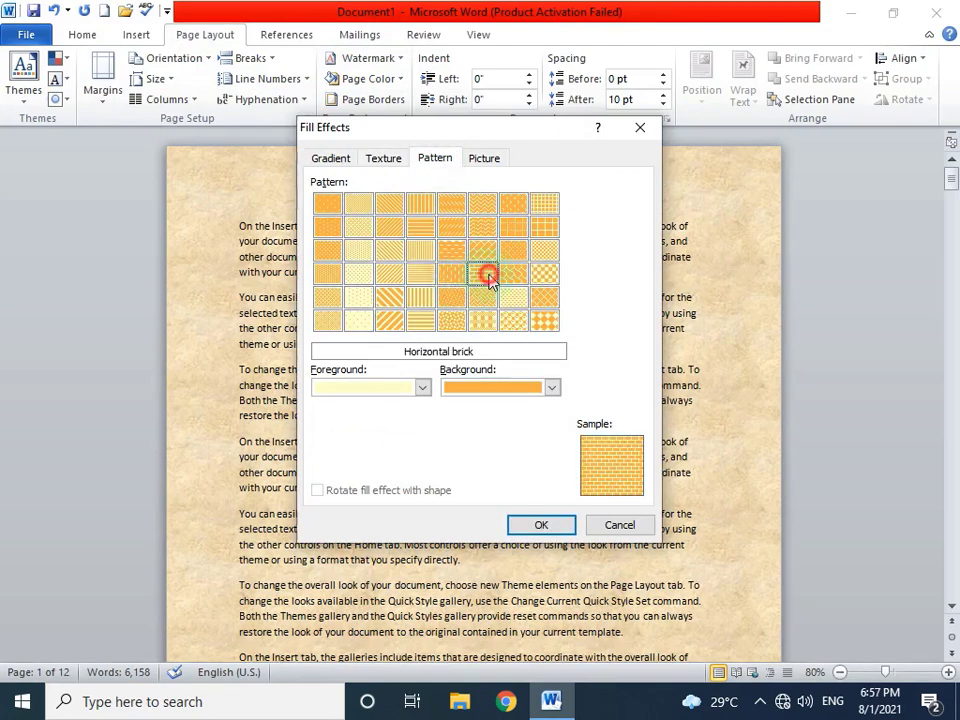
# Step: Give the brick pattern a light red foreground and yellow background, and apply it
pyautogui.click(418, 388)
pyautogui.click(400, 467)
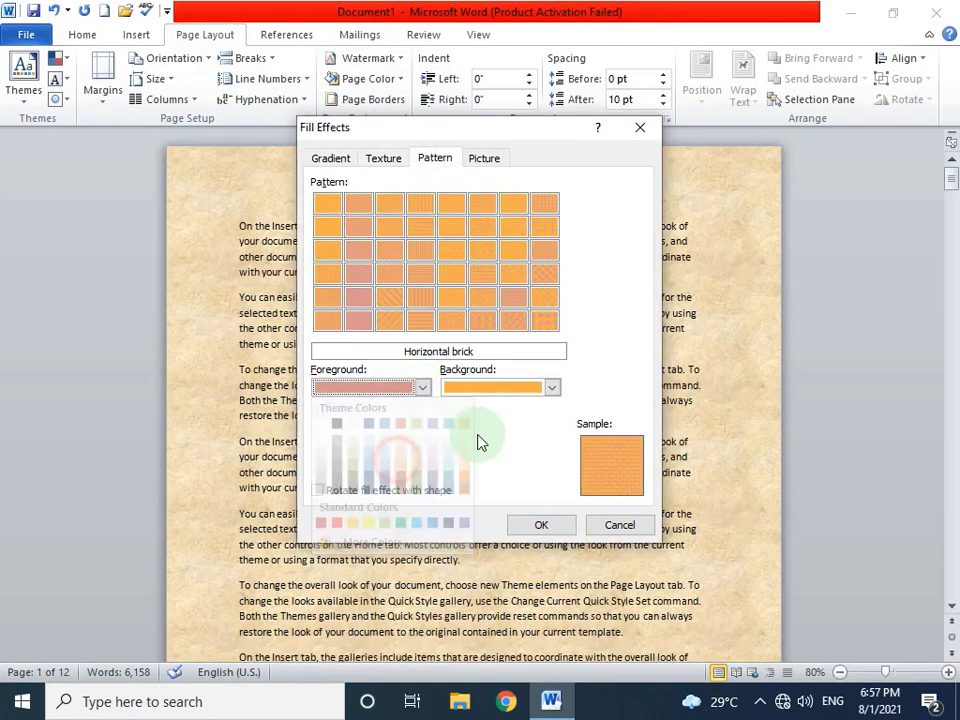
pyautogui.click(490, 388)
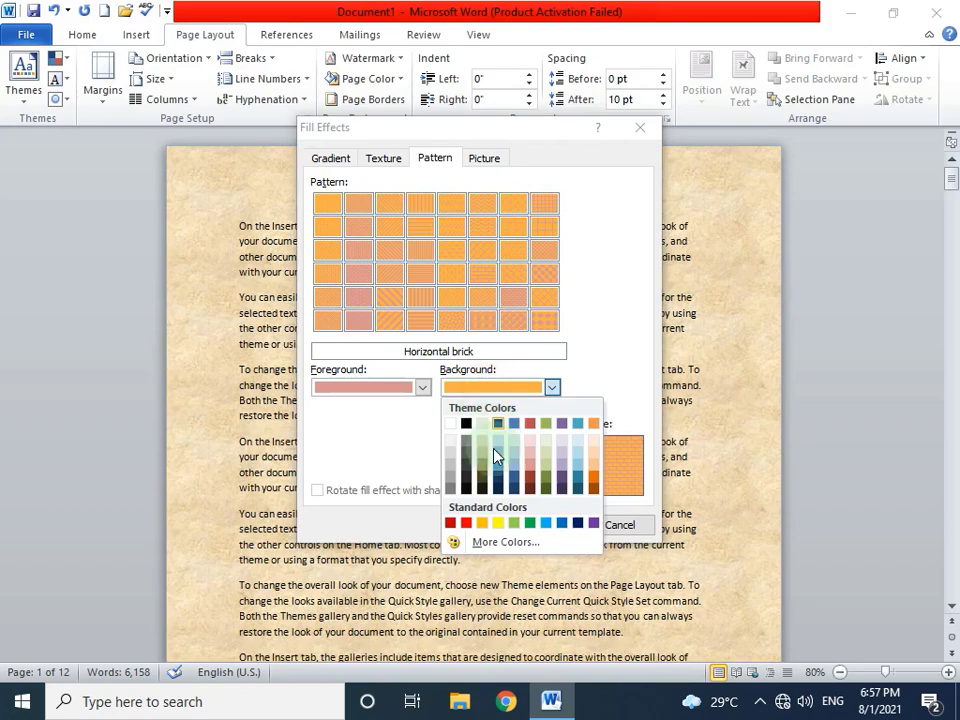
pyautogui.click(499, 523)
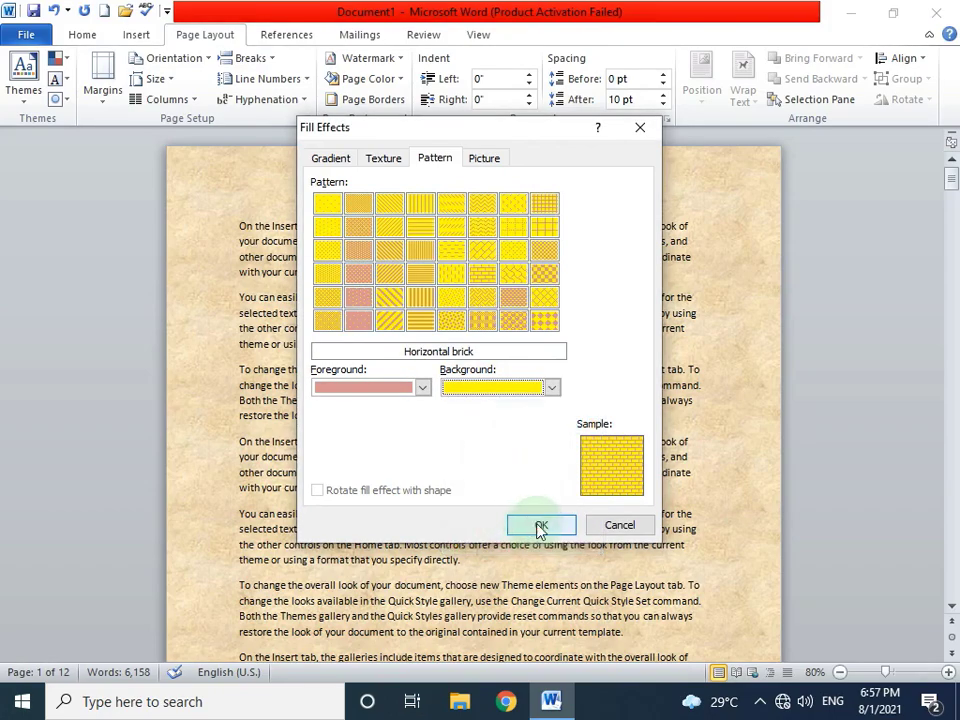
pyautogui.click(538, 524)
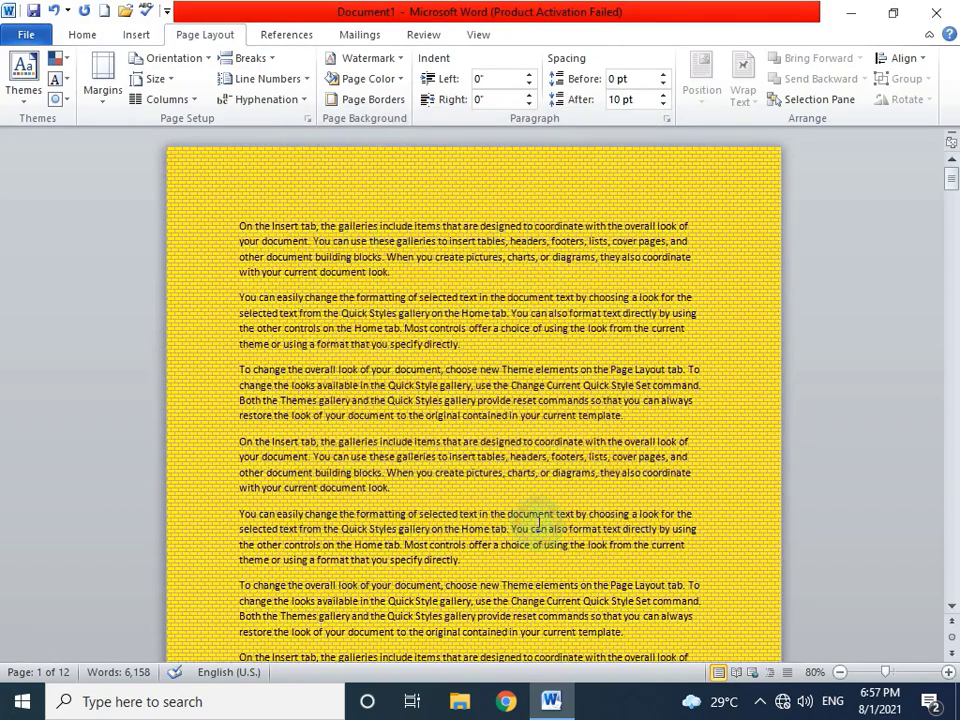
# Step: Apply the school logo image from the Desktop as the page background picture
pyautogui.click(400, 79)
pyautogui.click(392, 279)
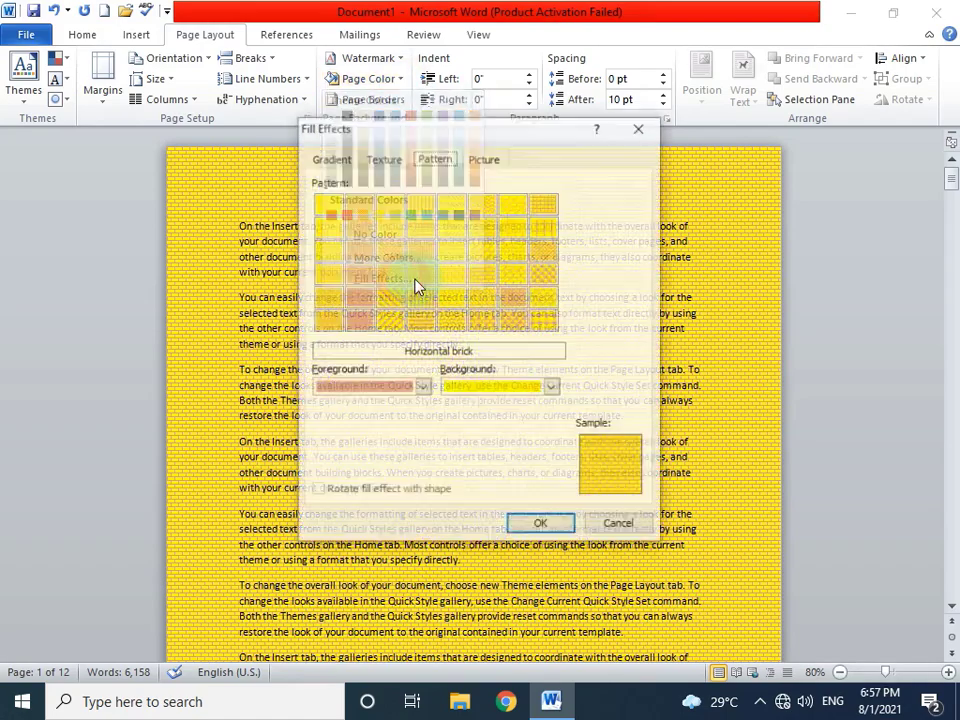
pyautogui.click(485, 157)
pyautogui.click(519, 385)
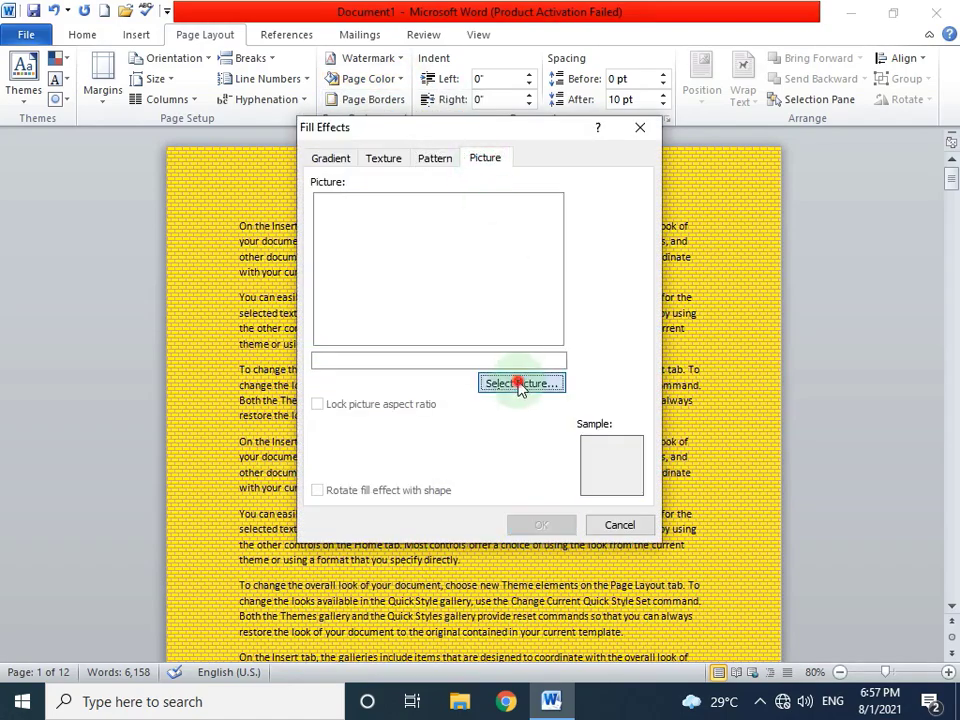
pyautogui.click(378, 300)
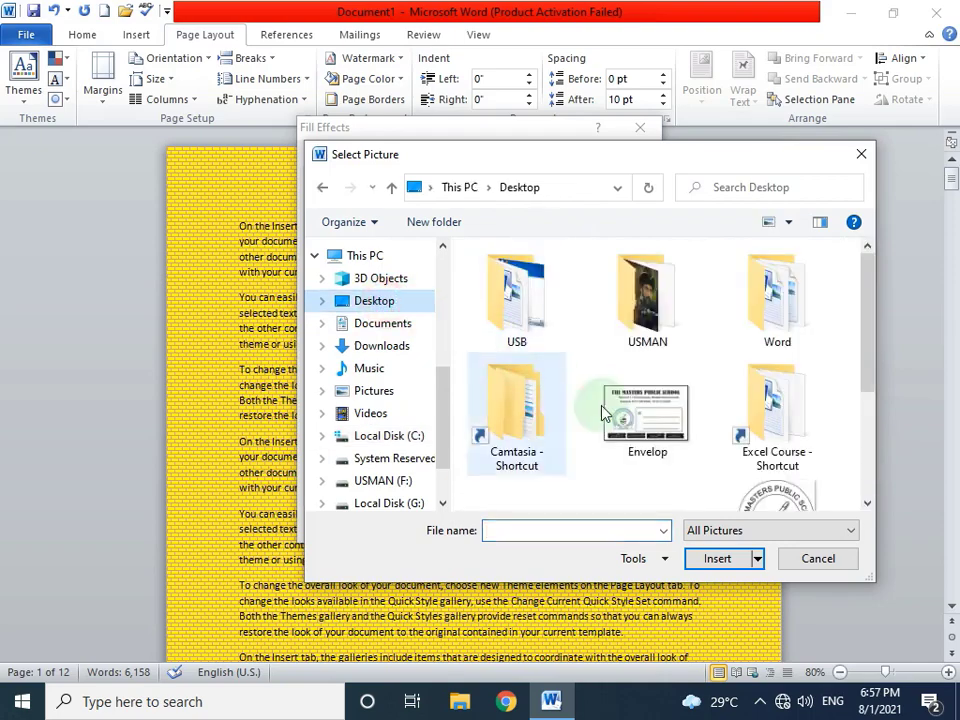
pyautogui.scroll(-2, 771, 407)
pyautogui.doubleClick(780, 420)
pyautogui.click(537, 522)
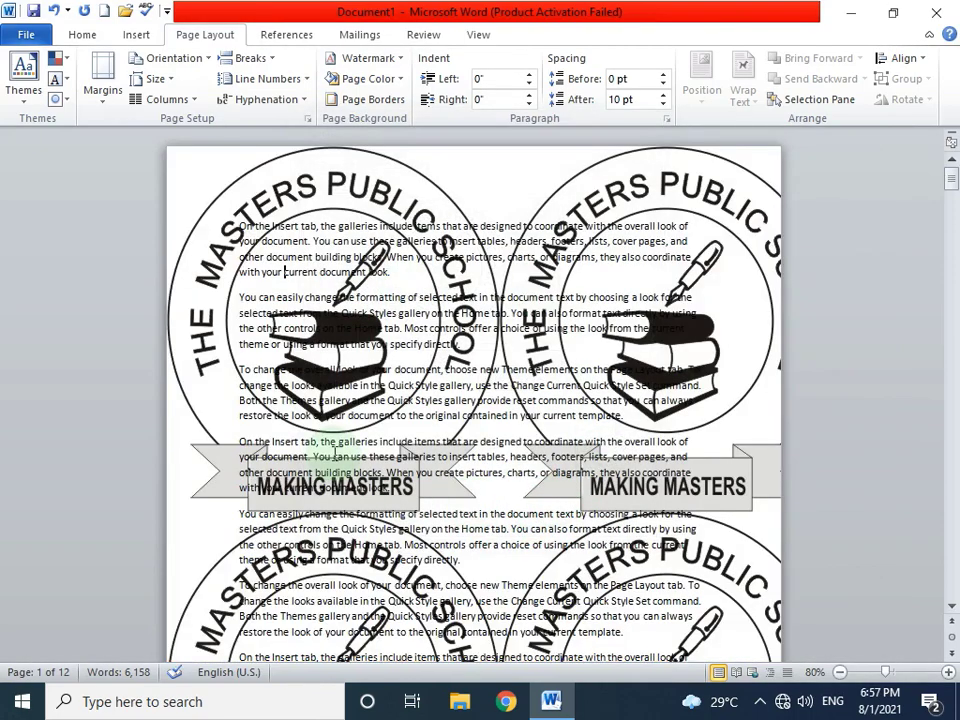
pyautogui.click(401, 79)
# Step: Choose No Color for the page background, returning the pages to plain white
pyautogui.click(392, 234)
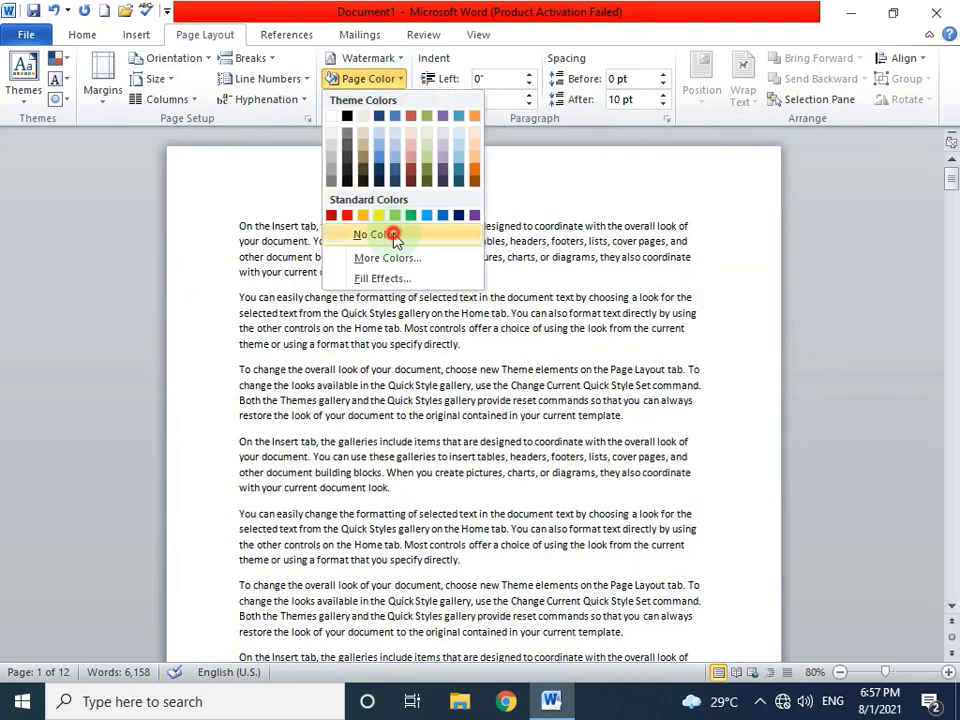
pyautogui.click(400, 79)
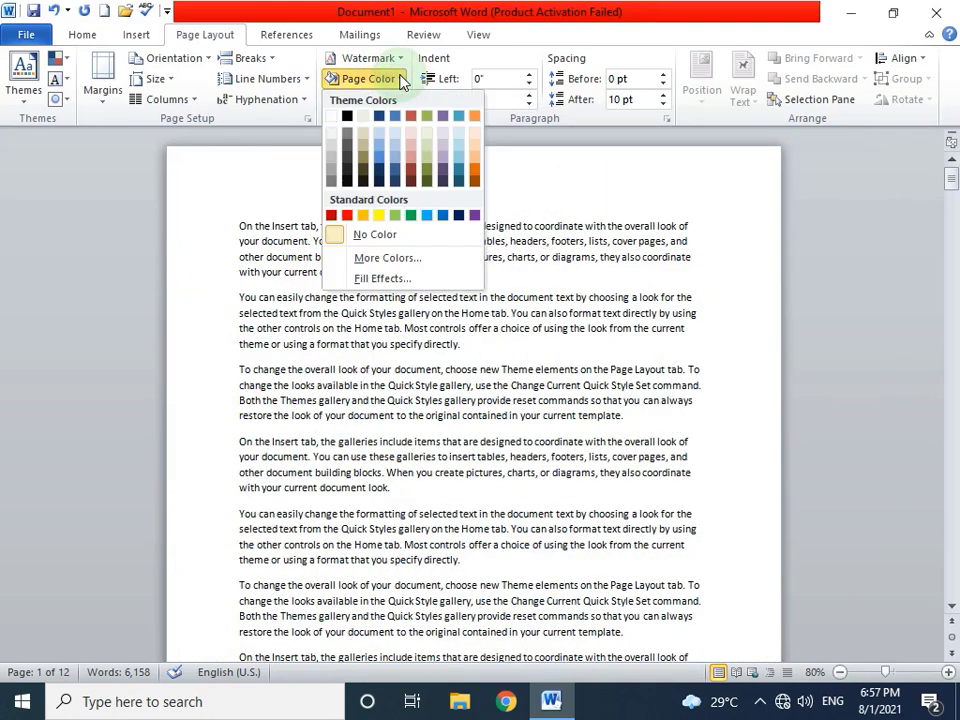